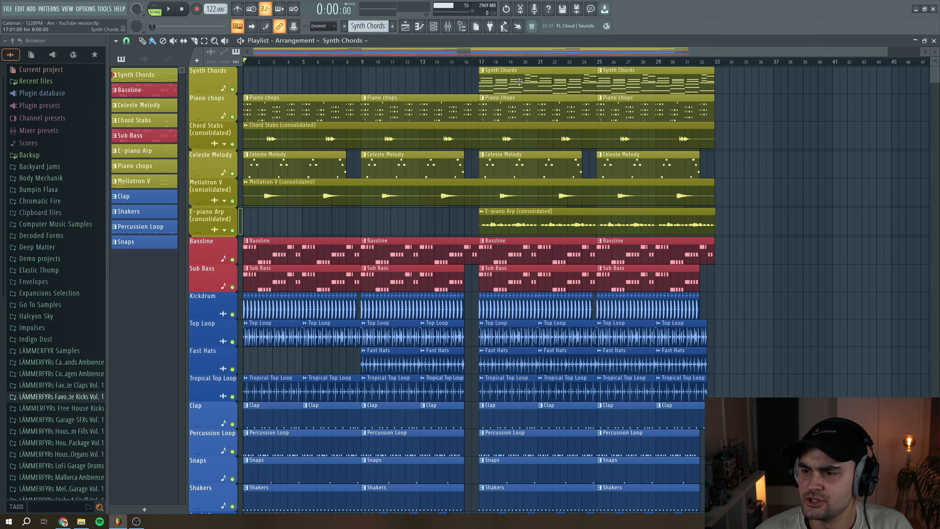
- Open the Synth Chords pattern's notes, listen to the chord progression, and return to the playlist
double_click(519, 82)
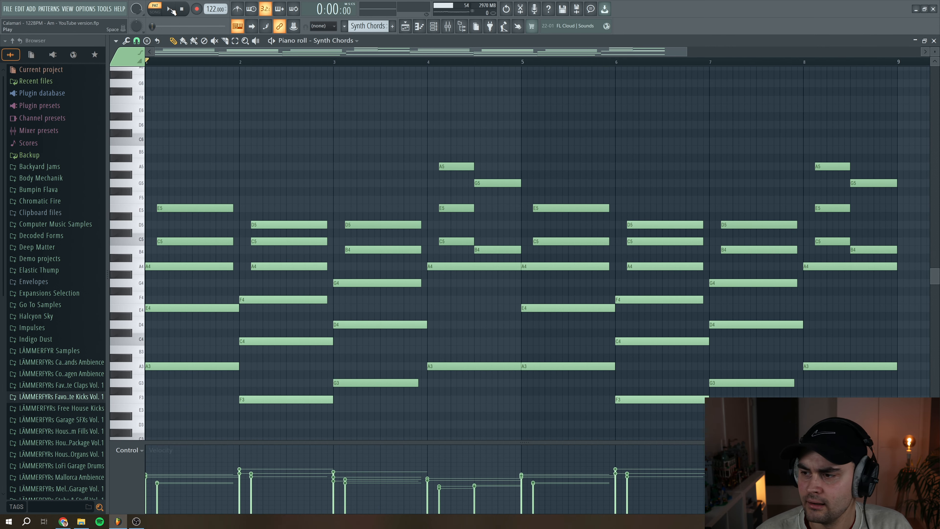
left_click(171, 10)
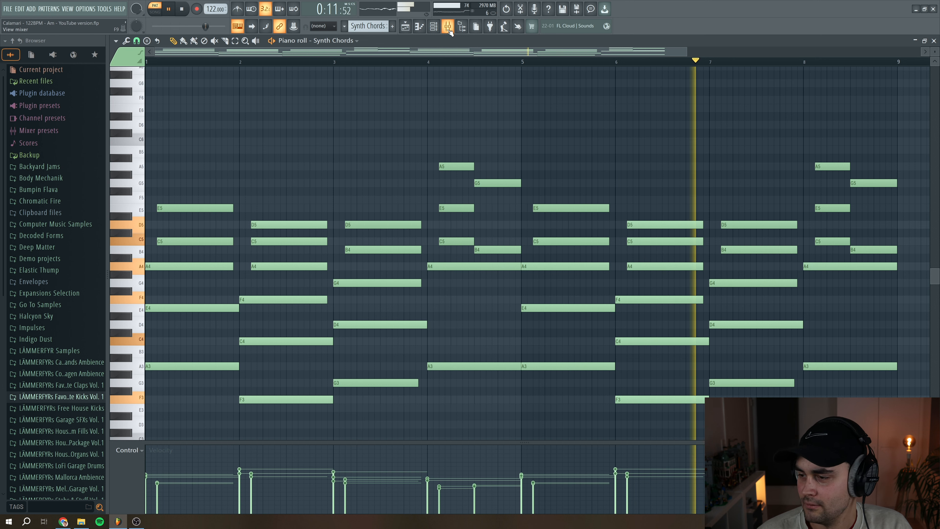
left_click(183, 9)
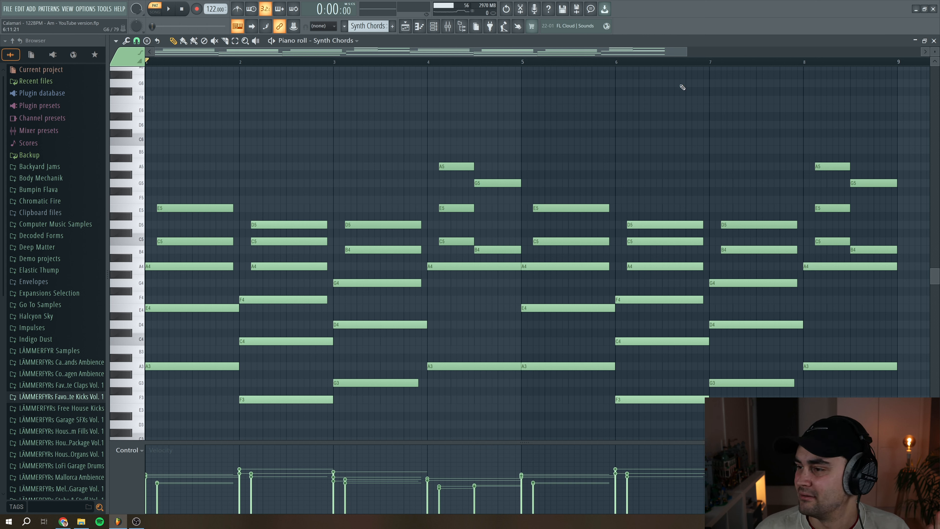
left_click(934, 40)
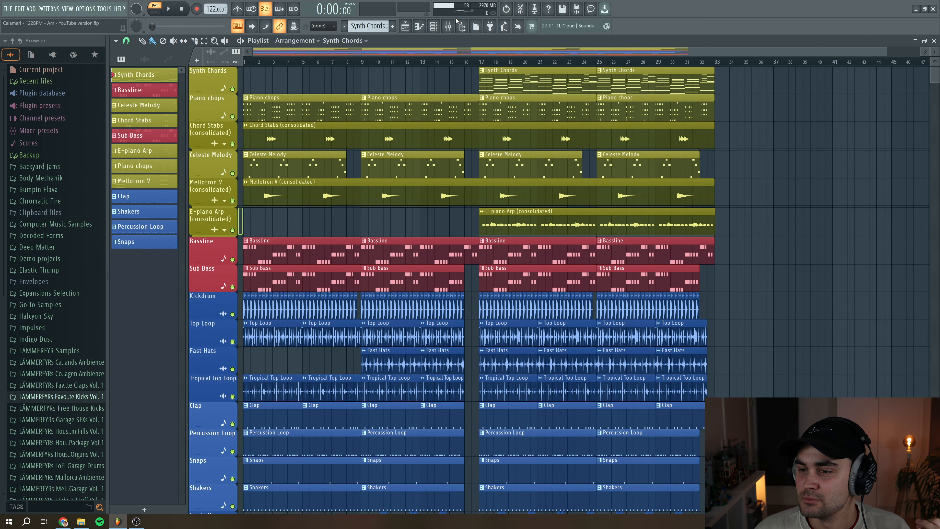
- Open the Synth Chords channel's Analog Lab V plugin and show the SQ80 instrument behind the Condensed Nation preset
left_click(433, 26)
left_click(205, 80)
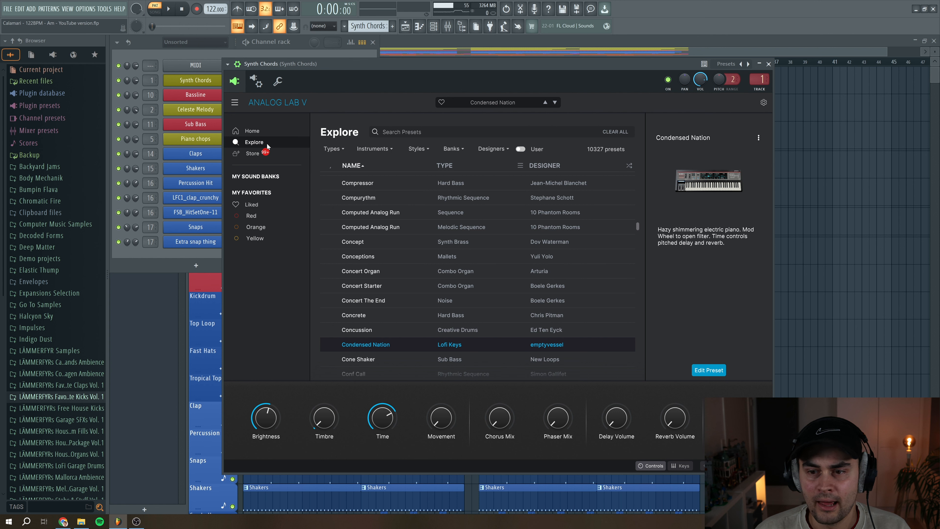
mouse_move(687, 217)
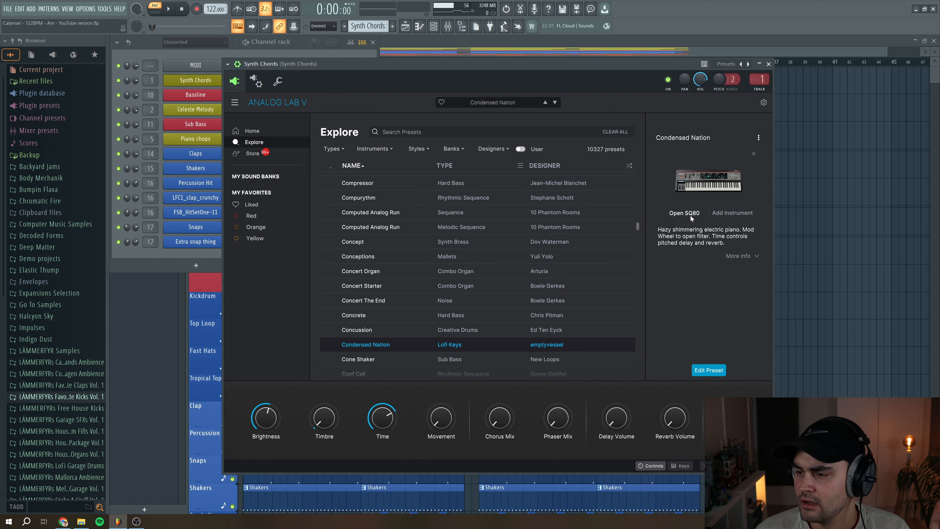
left_click(690, 213)
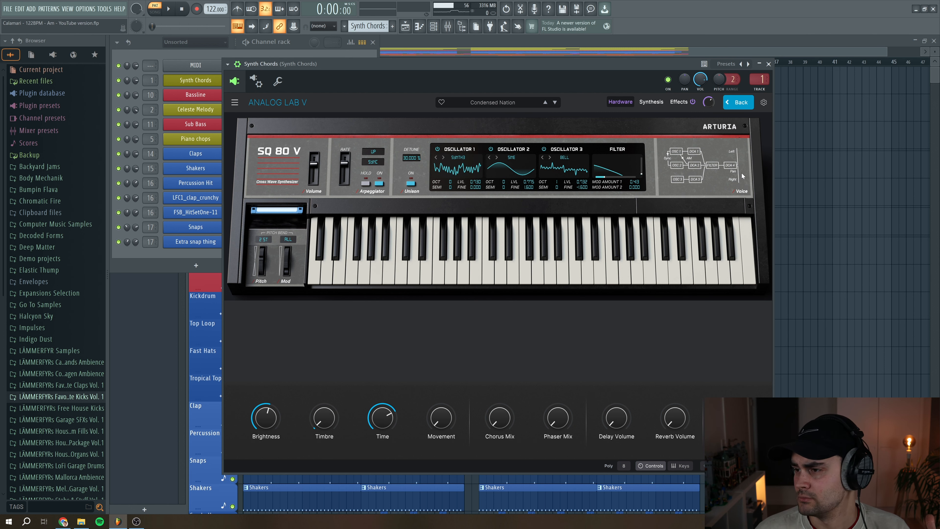
- Open the Synth Chords mixer track and inspect its Neutron 3 EQ during playback, plus its Fruity Limiter settings
double_click(759, 81)
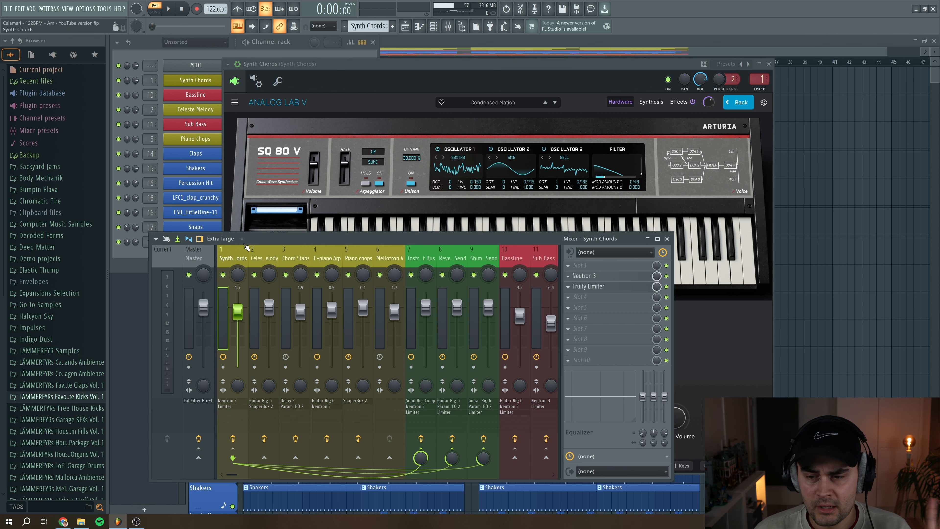
left_click_drag(246, 240, 280, 183)
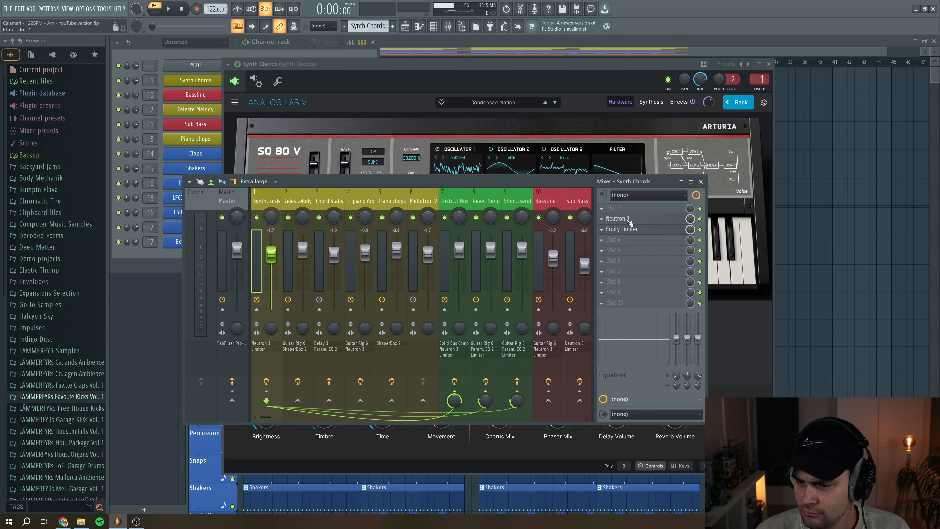
left_click(628, 218)
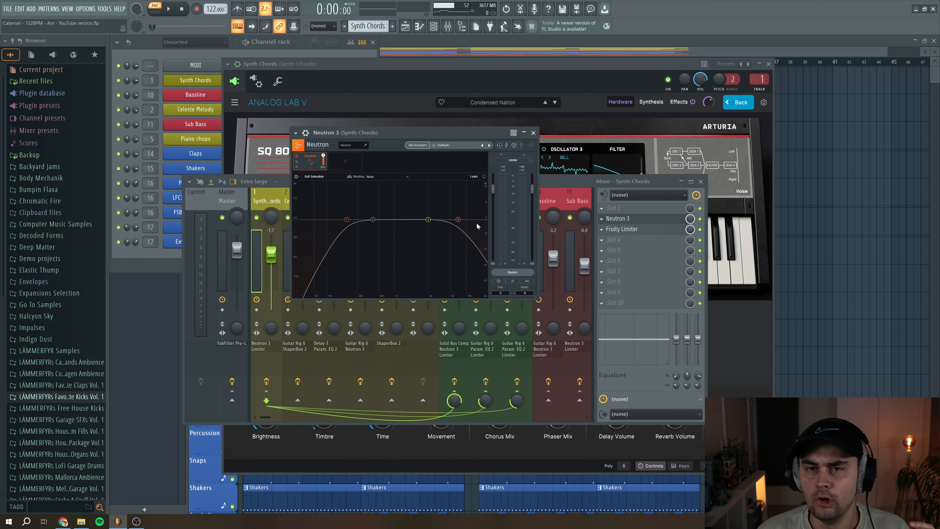
left_click(171, 10)
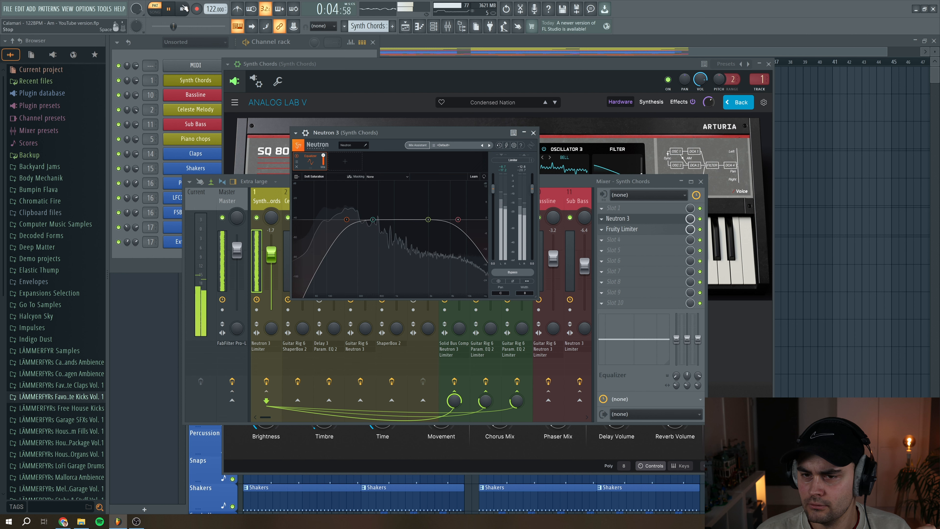
key("space")
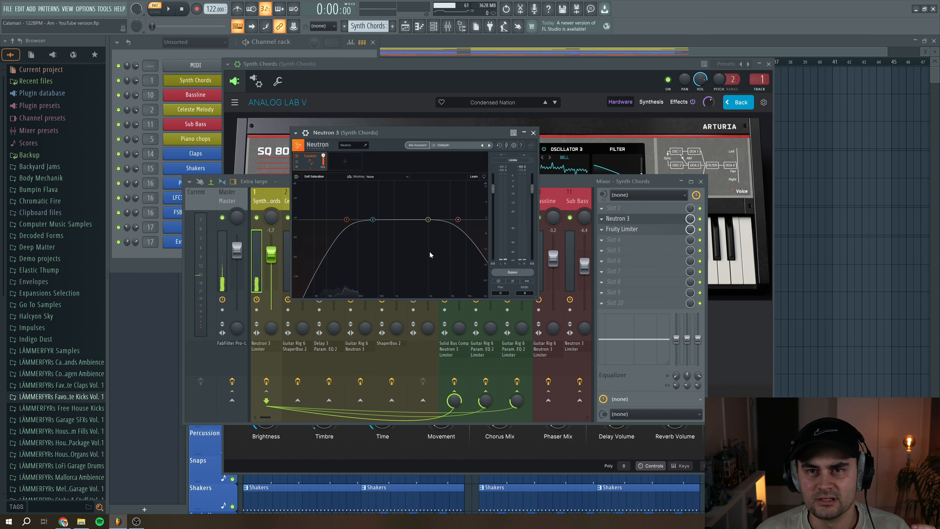
left_click(534, 133)
left_click(629, 229)
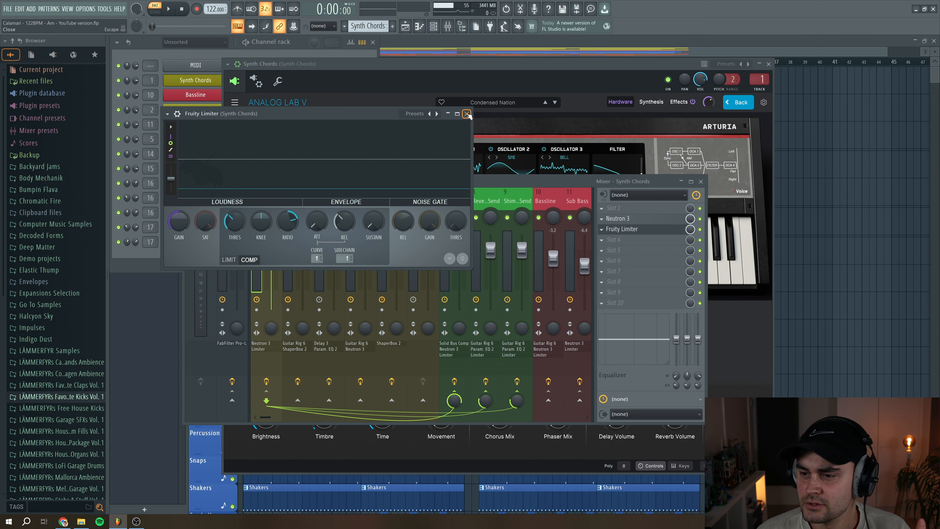
left_click(467, 115)
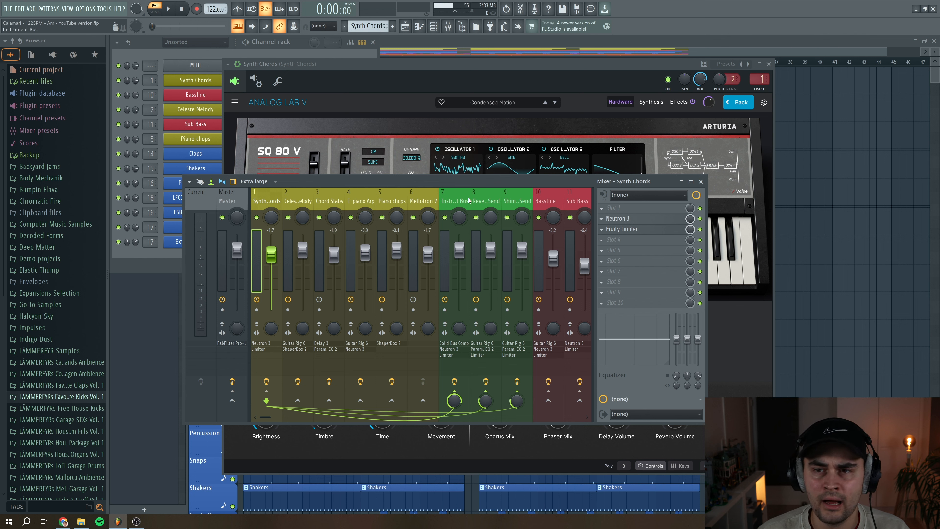
- Review Guitar Rig 6's RC 48 reverb on the Reverb Large Send track, with the plugin interface scaled to 140%
left_click(491, 201)
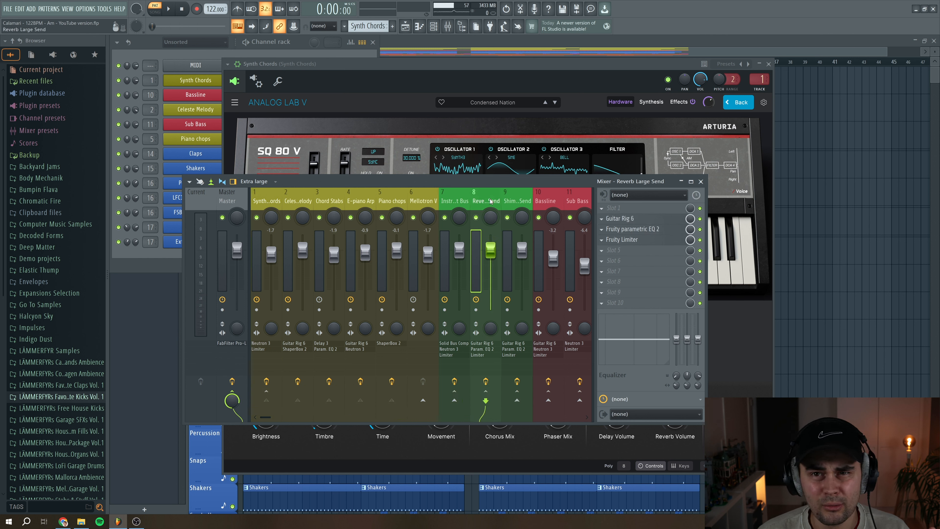
left_click(518, 201)
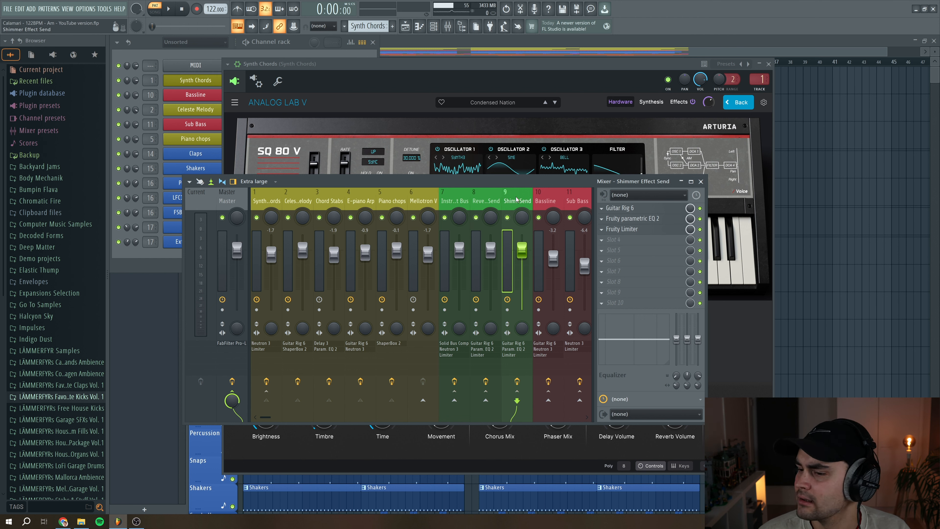
left_click(494, 198)
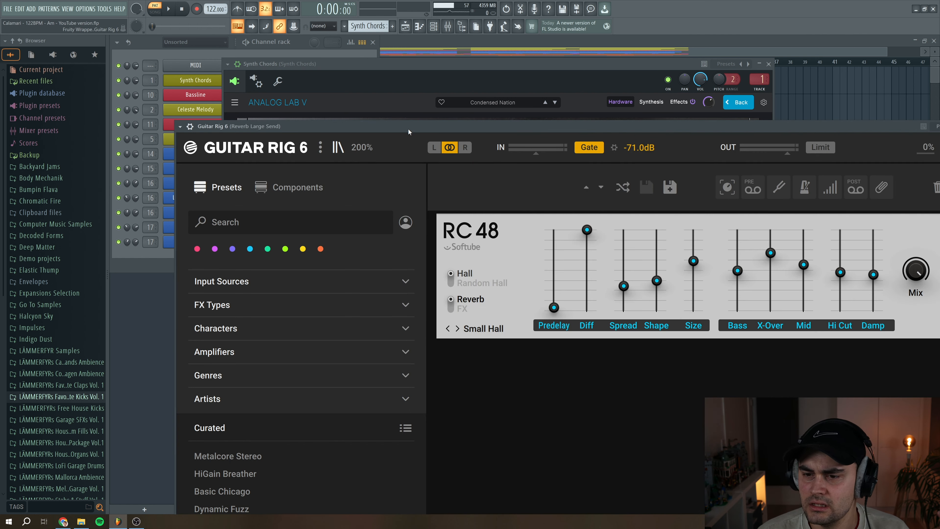
left_click(340, 113)
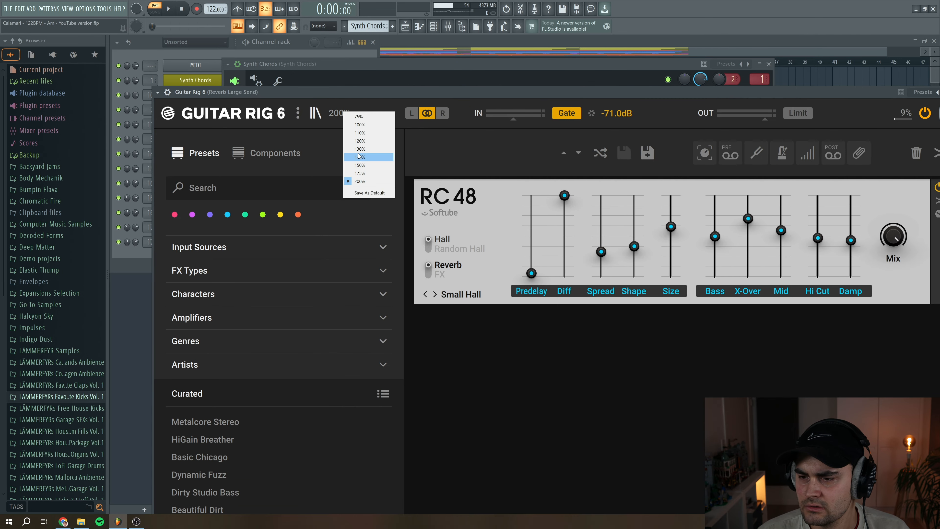
left_click(359, 157)
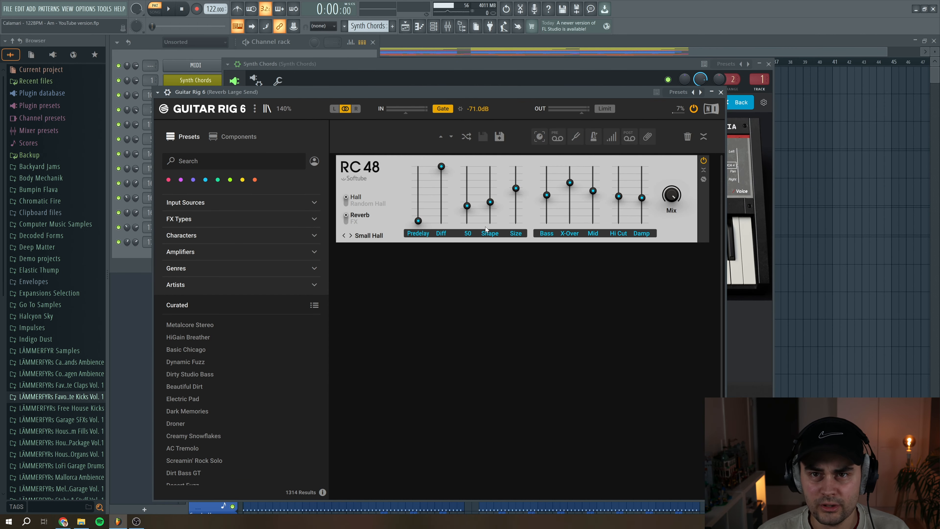
left_click(720, 93)
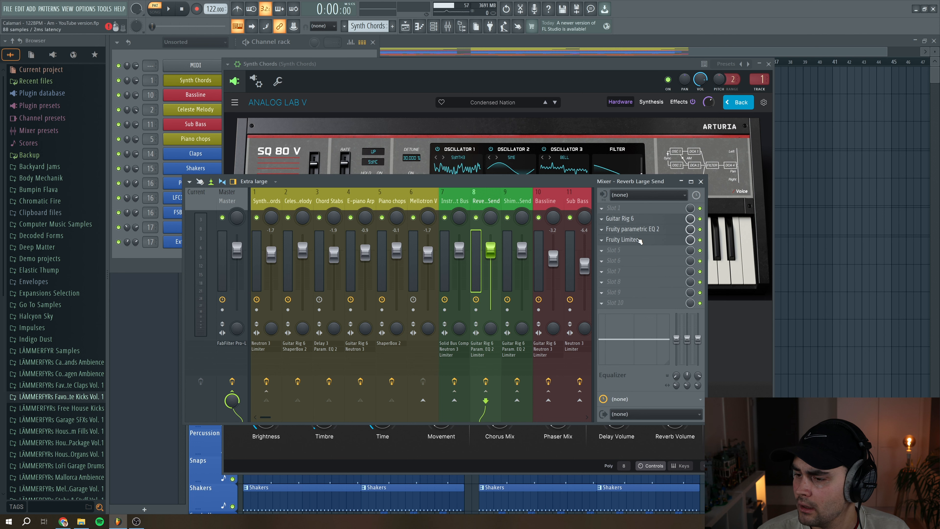
- Inspect the Fruity parametric EQ 2 curve and Fruity Limiter settings on the Reverb Large Send track
left_click(640, 229)
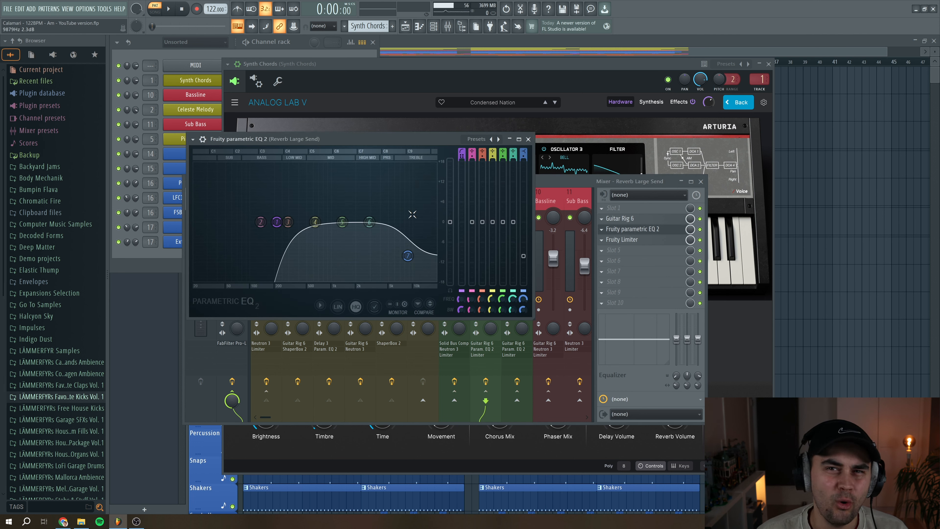
left_click(529, 139)
left_click(630, 240)
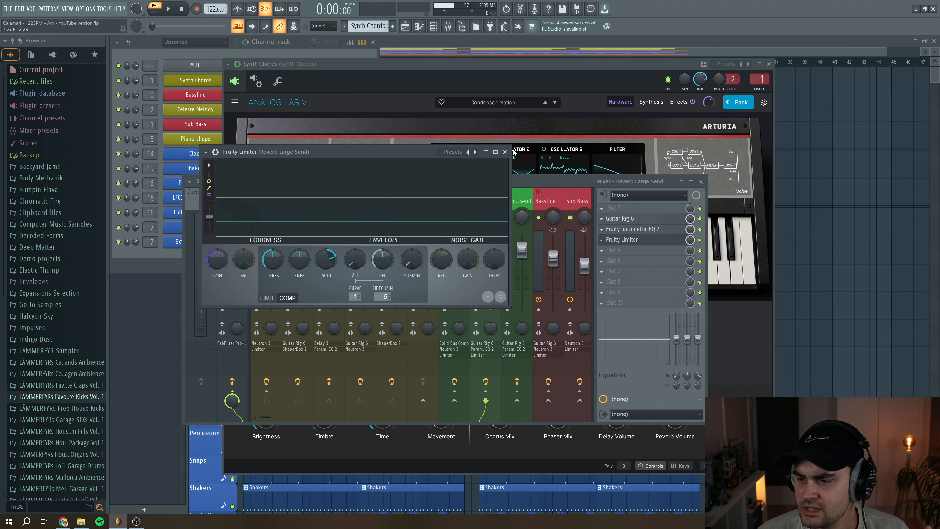
left_click(504, 152)
- Review Guitar Rig 6's Psyche Delay on the Shimmer Effect Send track, with the plugin interface scaled down from full size
left_click(517, 202)
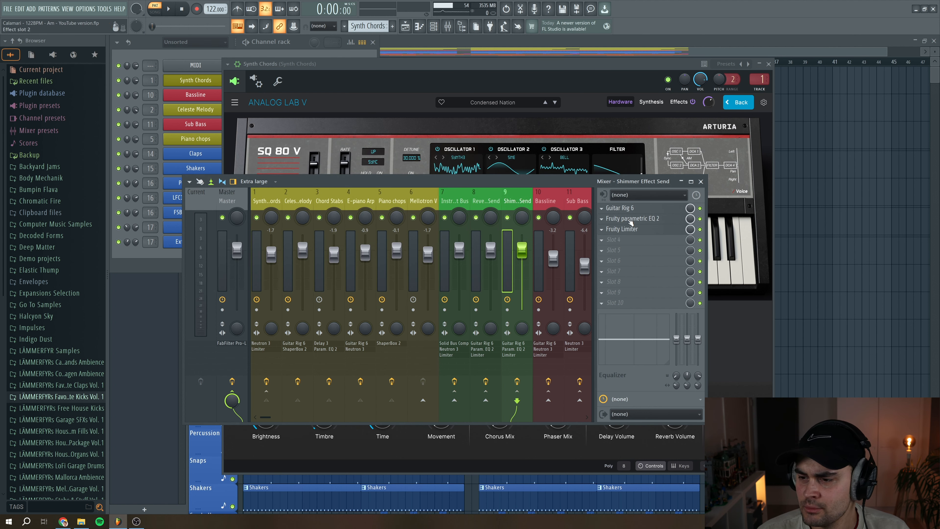
left_click(624, 212)
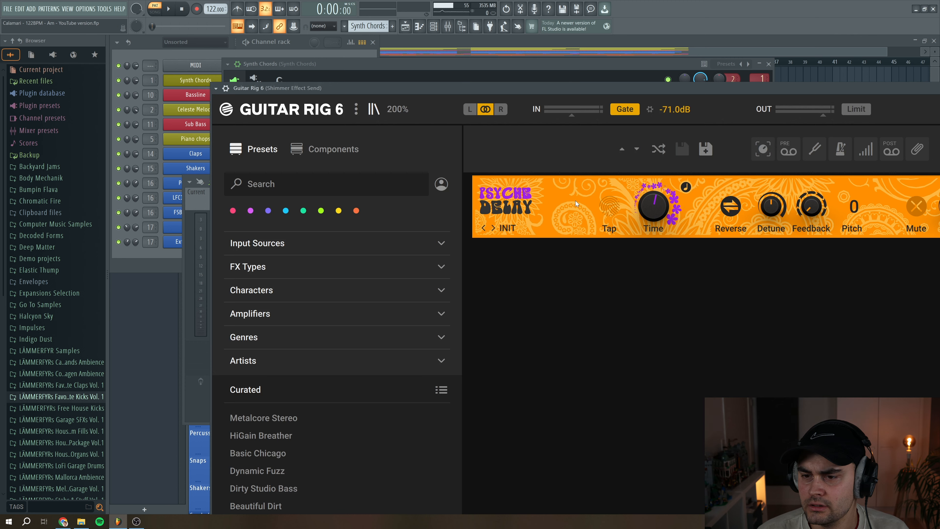
left_click(376, 110)
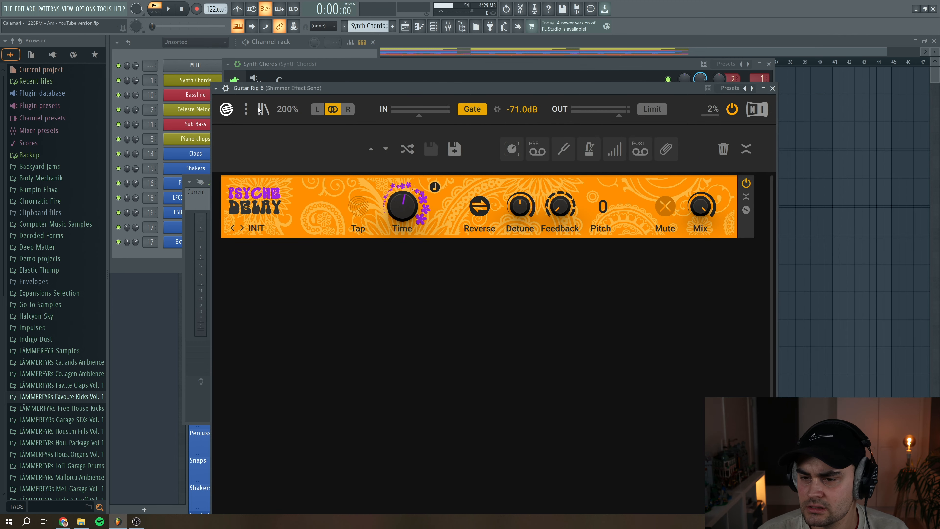
left_click(263, 109)
left_click(404, 110)
left_click(417, 163)
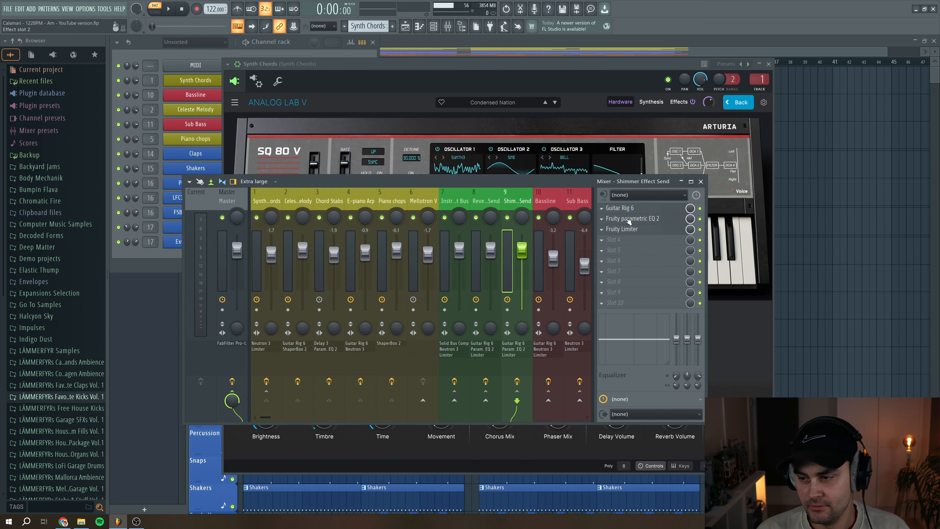
- Inspect the Fruity parametric EQ 2 curve and Fruity Limiter settings on the Shimmer Effect Send track
left_click(629, 220)
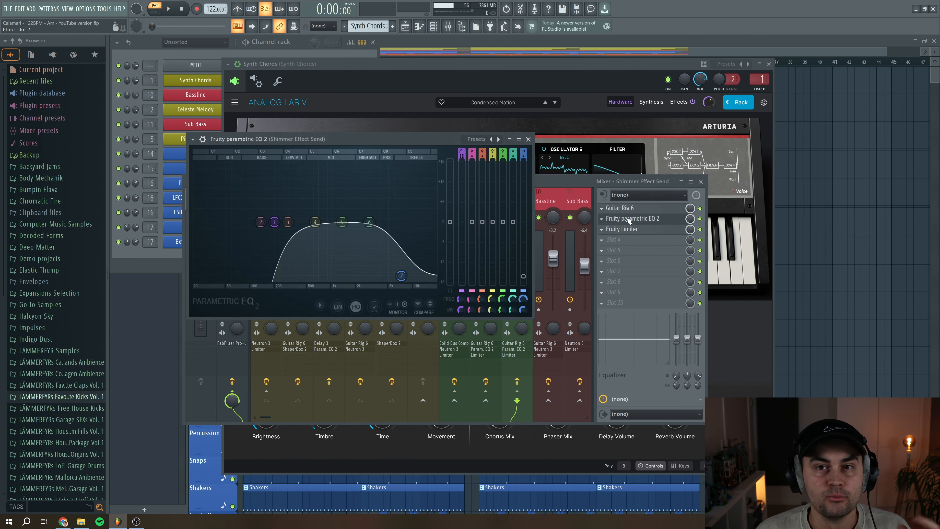
left_click_drag(351, 139, 361, 137)
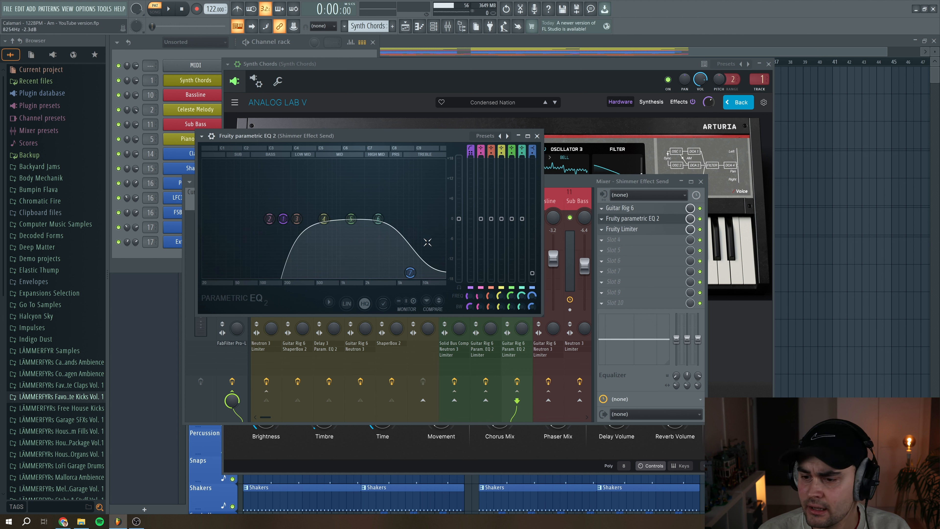
left_click(537, 135)
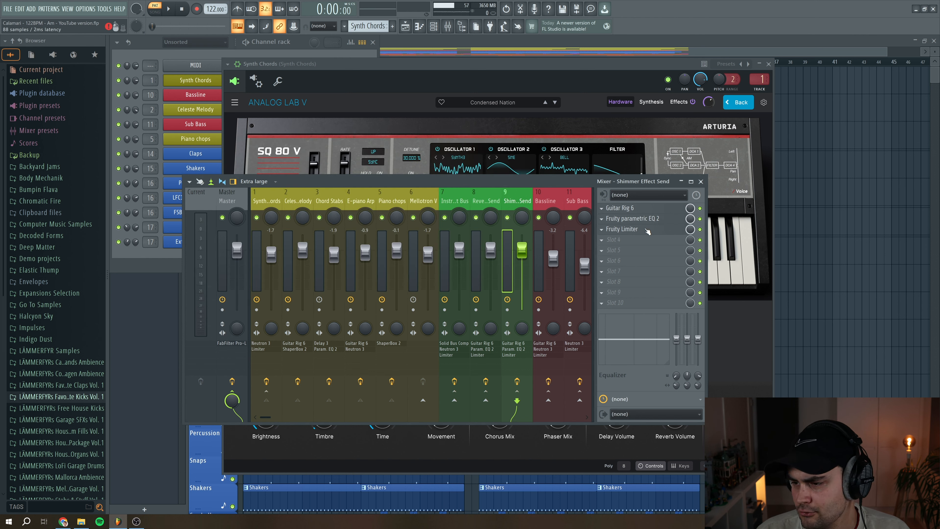
left_click(629, 229)
left_click(415, 62)
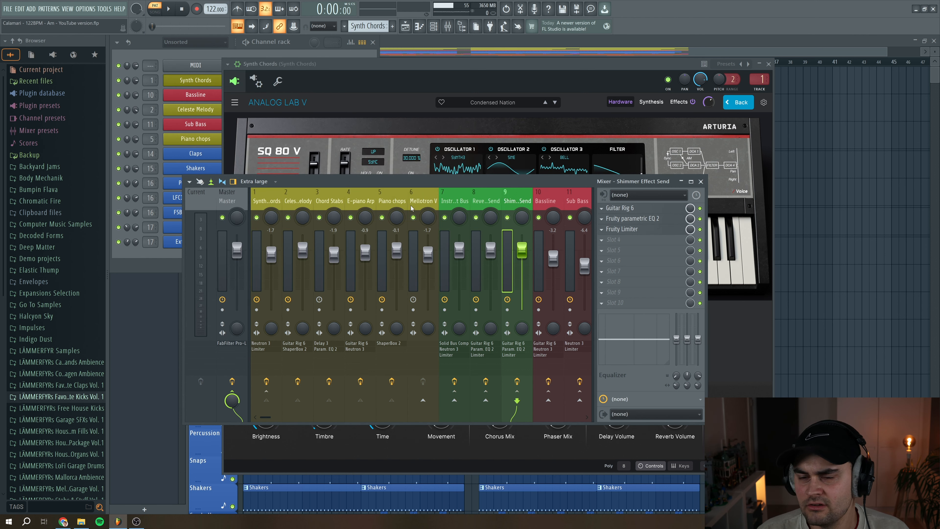
- Compare the Synth Chords routing with the Reverb Large and Shimmer Effect sends, and close the Analog Lab V window
left_click(268, 203)
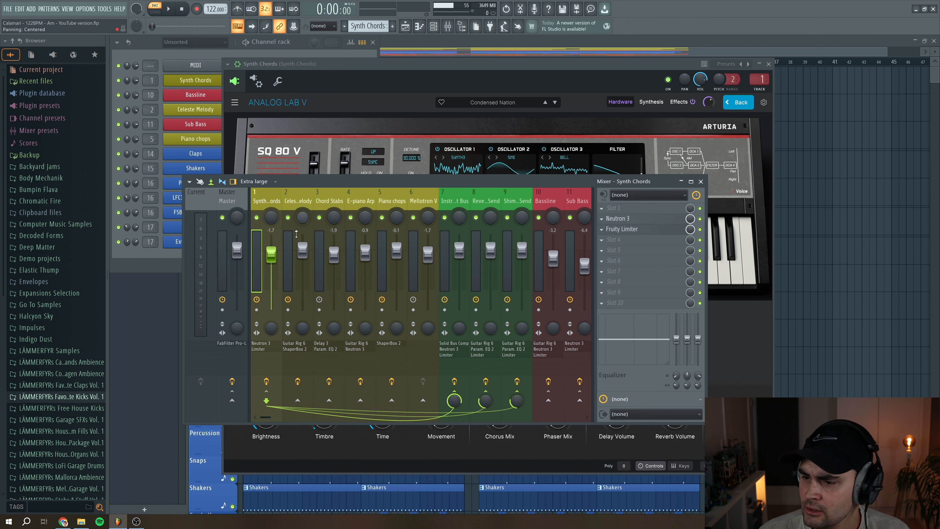
left_click(489, 224)
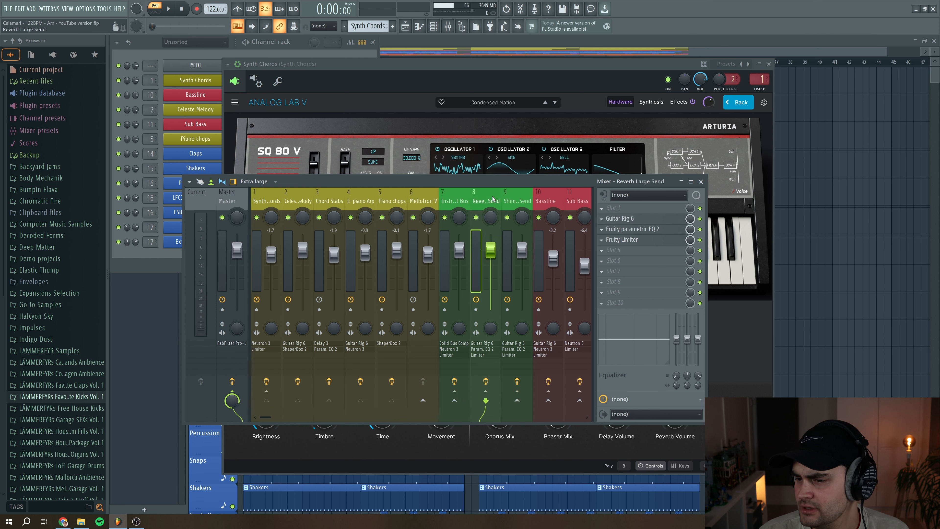
left_click(528, 200)
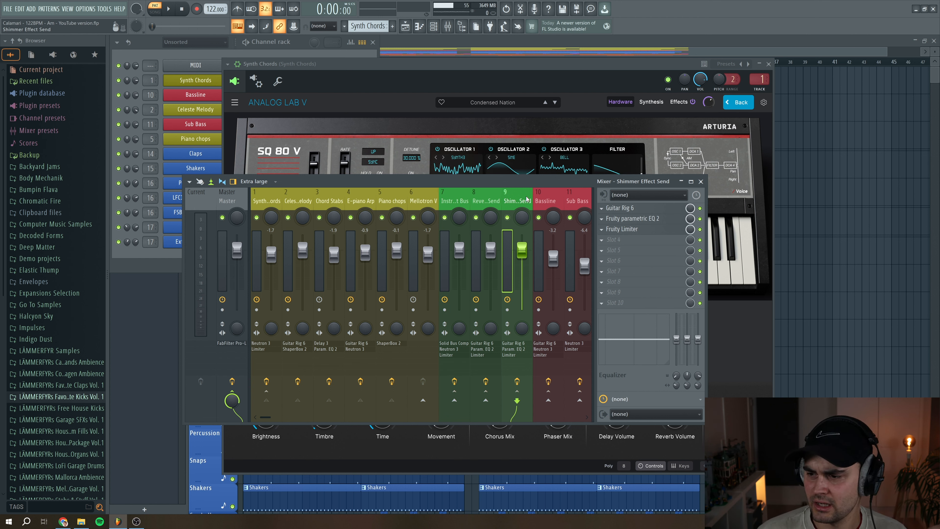
left_click(497, 203)
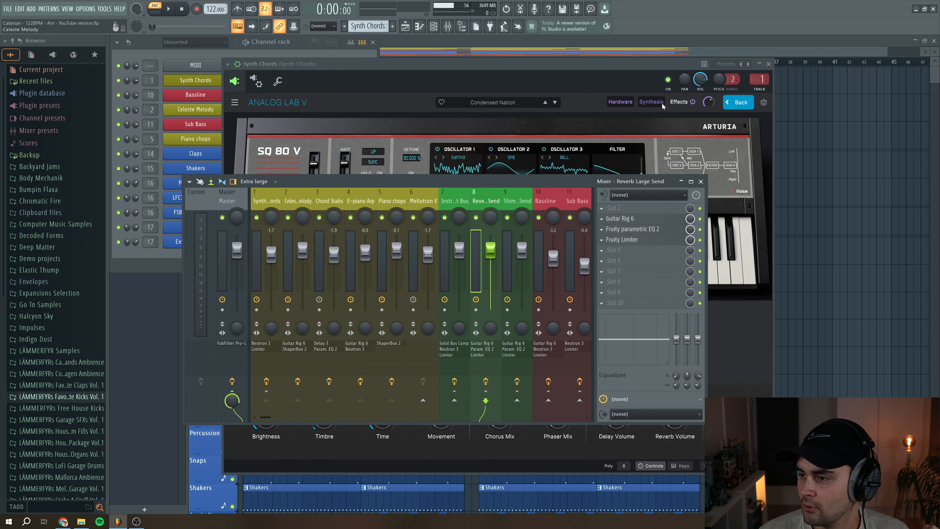
left_click(769, 64)
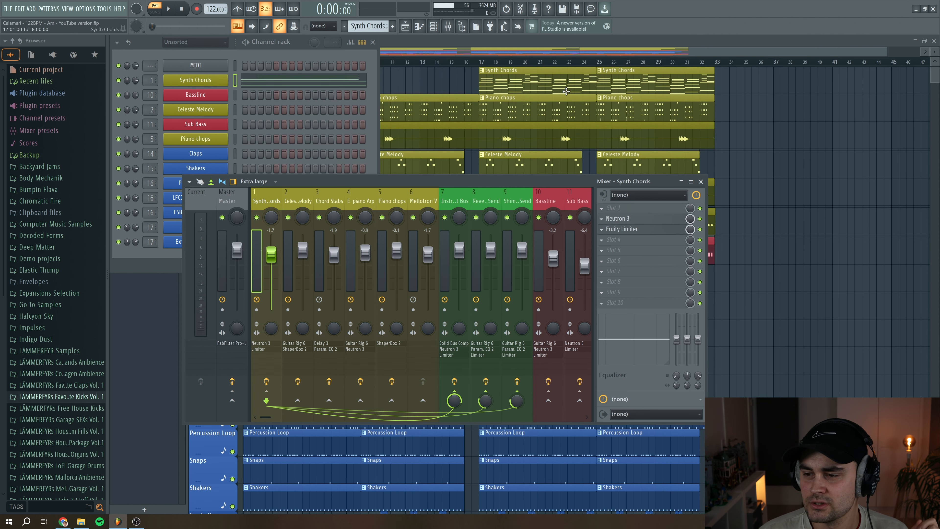
- Select the Piano chops pattern and place the playhead at bar 17 in the playlist
left_click(533, 106)
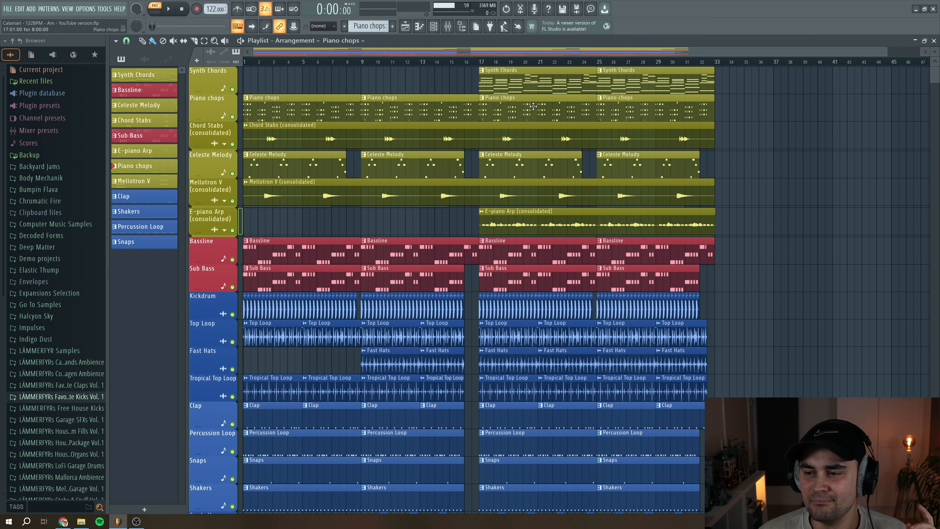
scroll(533, 106, "right", 3)
left_click_drag(919, 53, 674, 54)
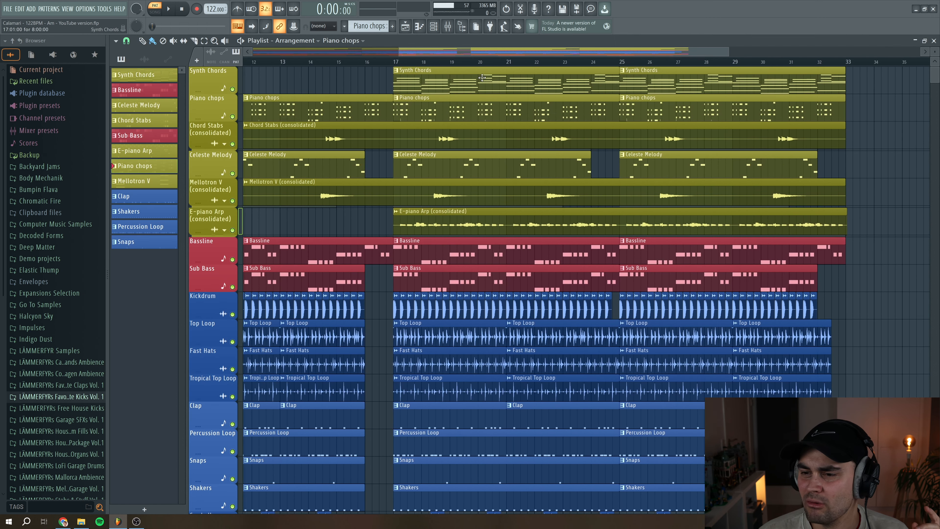
left_click(394, 62)
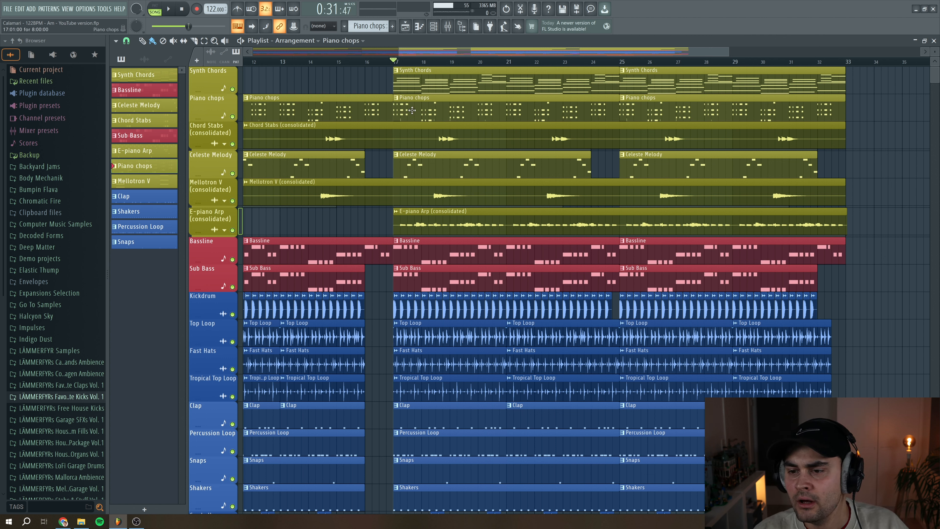
- Play the Piano chops pattern alone in pattern mode while following its notes in the piano roll
left_click(155, 9)
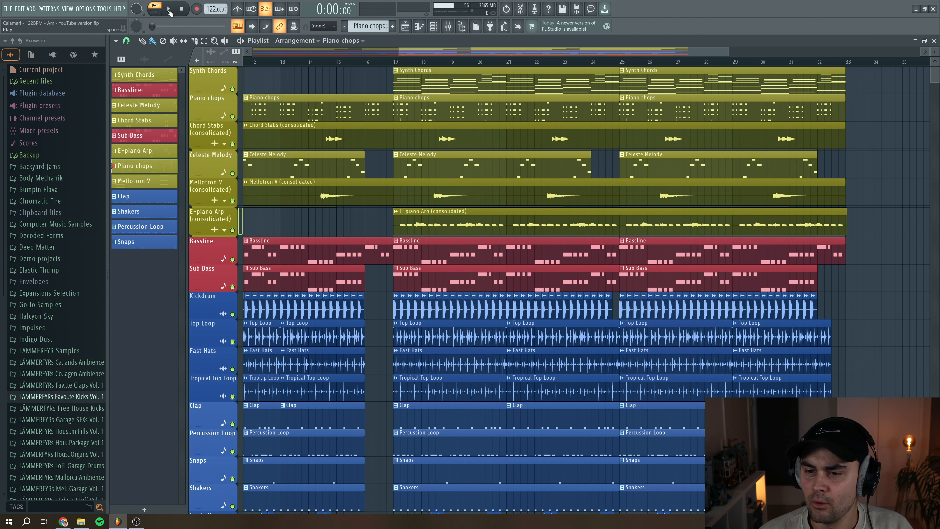
left_click(169, 11)
left_click(434, 26)
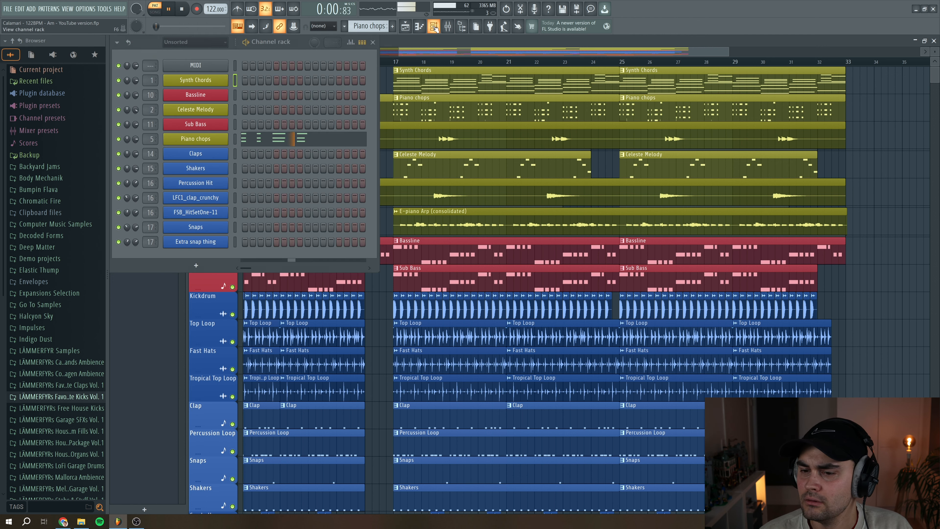
left_click(330, 125)
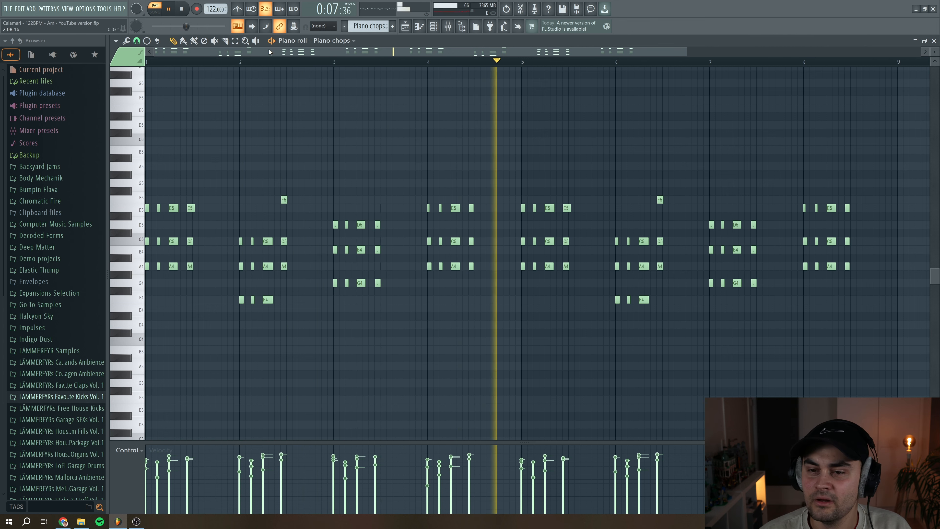
left_click(185, 12)
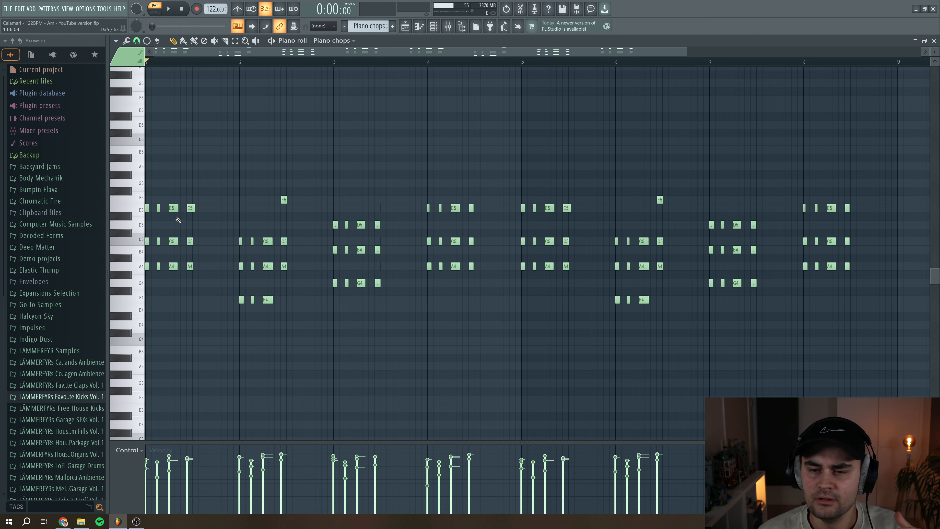
- Examine the rhythm and note lengths of the first-bar Piano chops chords, and return to the playlist
left_click_drag(688, 52, 223, 93)
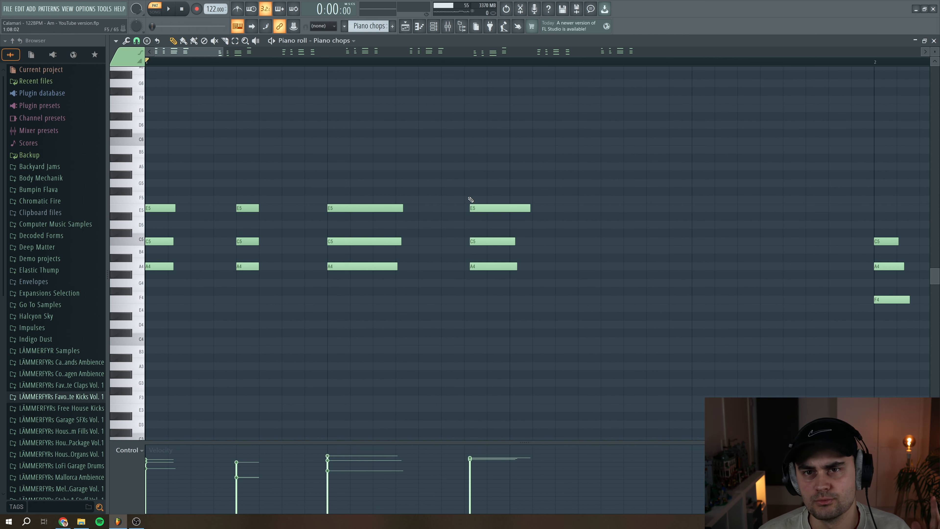
left_click_drag(223, 54, 719, 41)
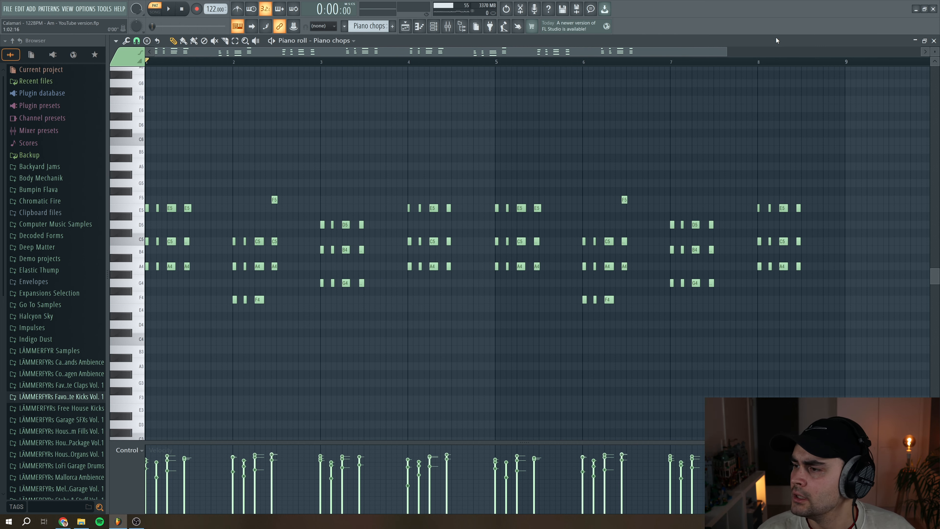
left_click(934, 40)
key("F6")
- Isolate the Synth Chords and Piano chops tracks and play them together from bar 17
left_click(394, 62)
right_click(232, 89)
left_click(232, 116)
key("space")
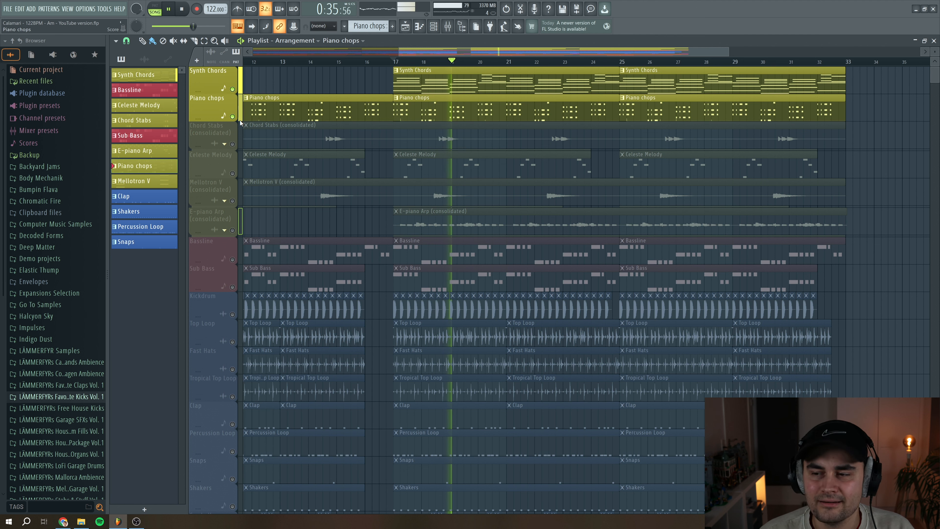
key("space")
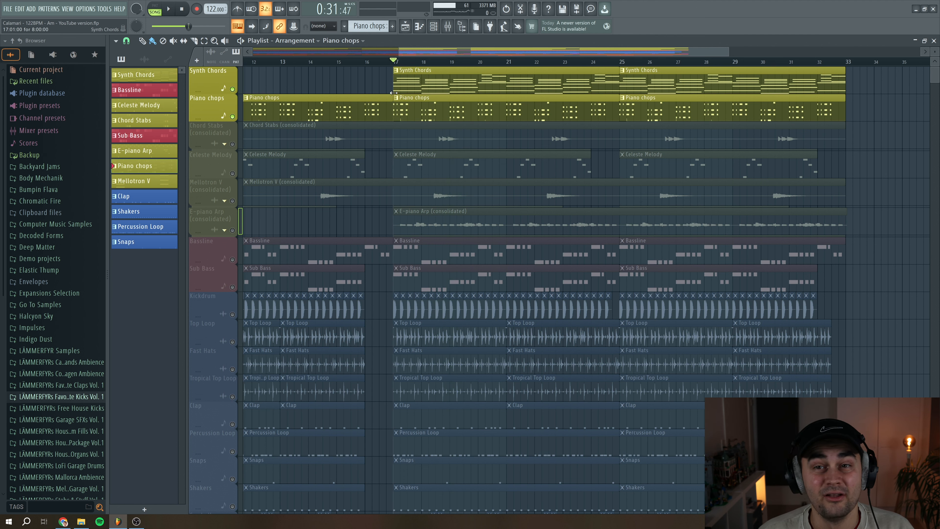
- Inspect the ShaperBox 2 volume curve on the Piano chops mixer track
left_click(448, 26)
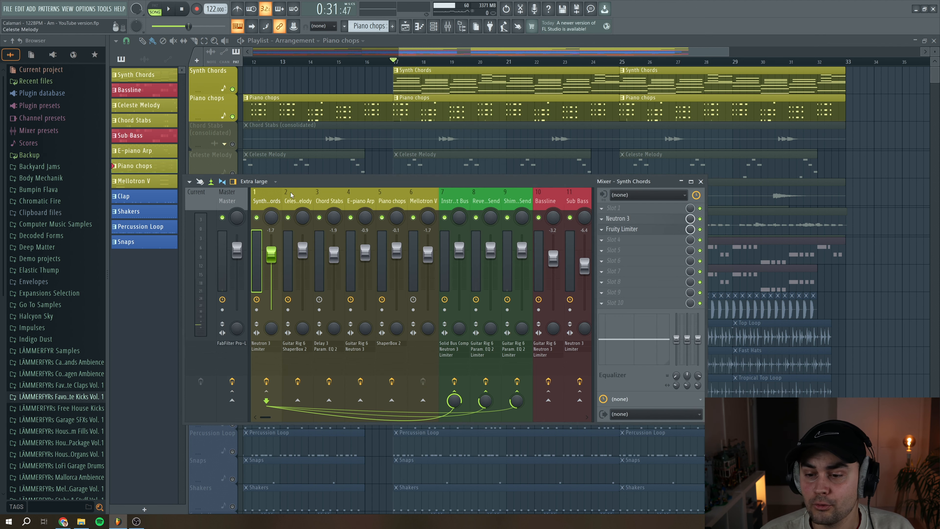
left_click(298, 198)
left_click(329, 199)
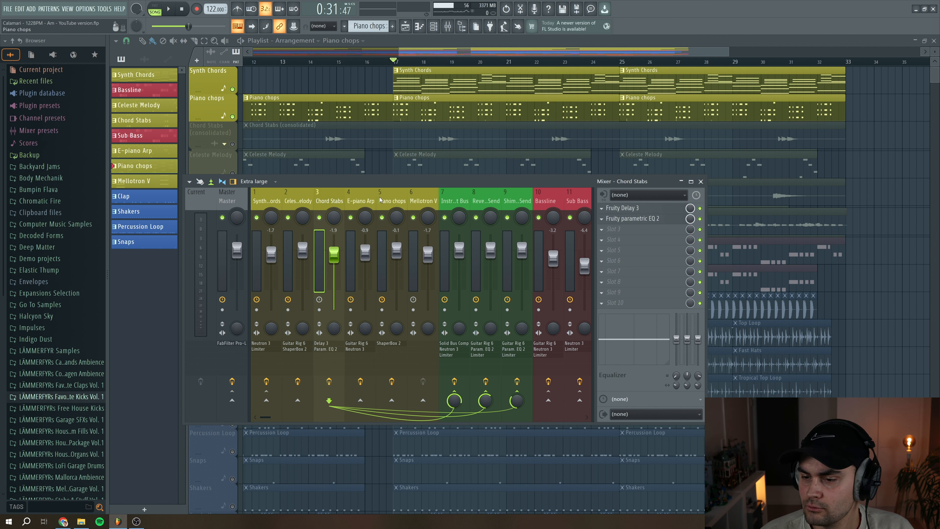
left_click(390, 198)
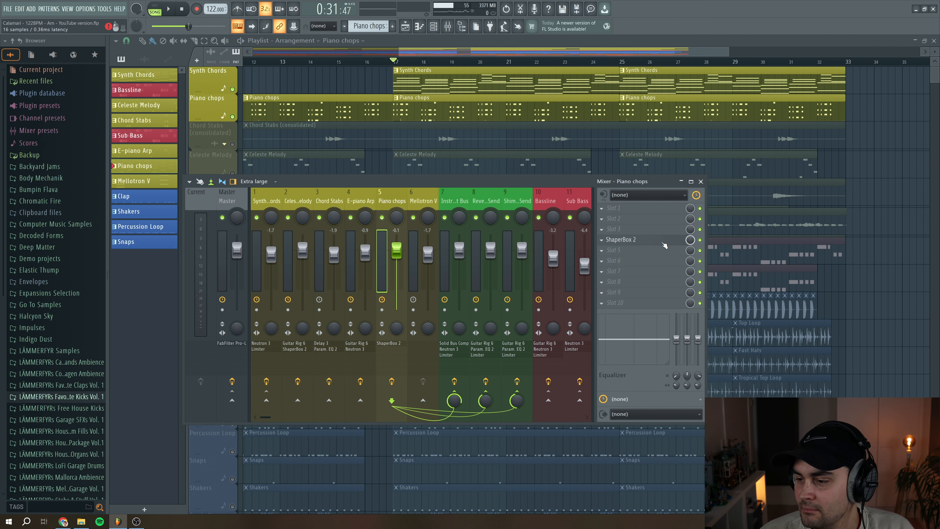
left_click(662, 241)
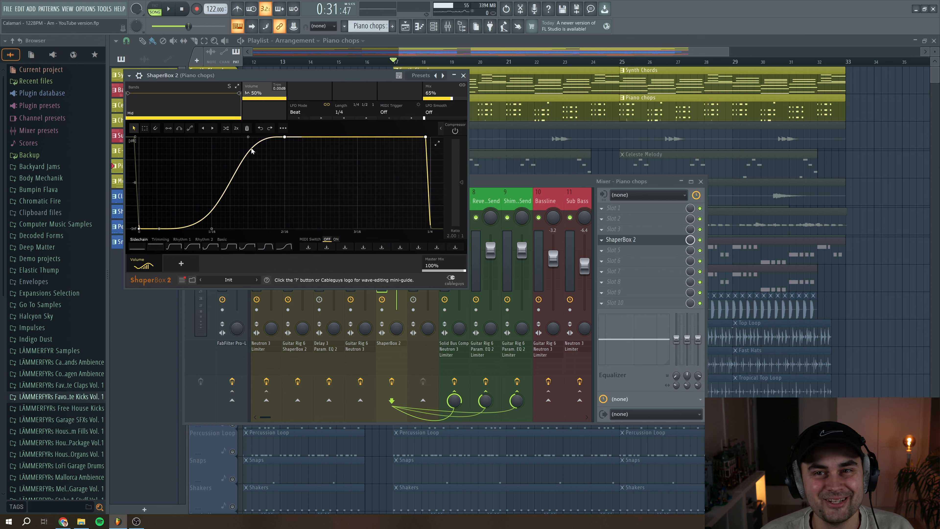
left_click(464, 76)
- Review the Reverb Large and Shimmer Effect sends used by Piano chops, and close the mixer
left_click(491, 195)
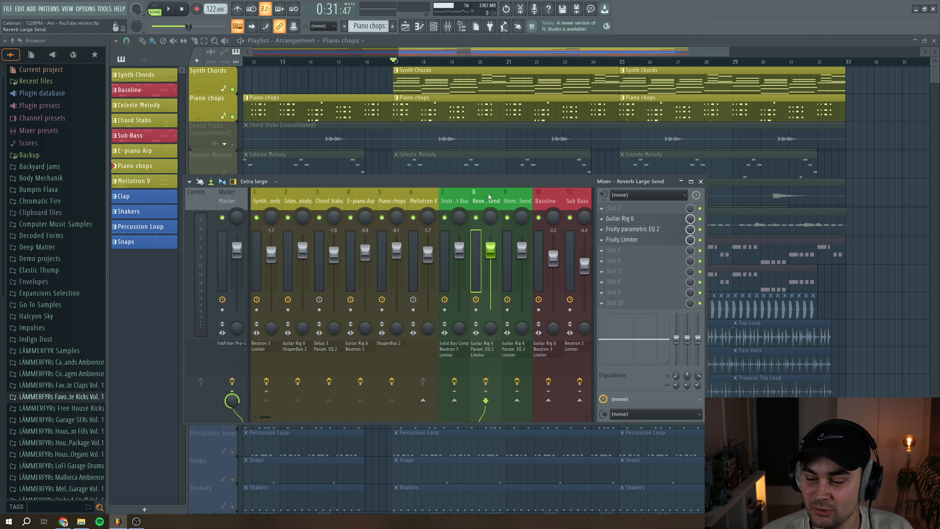
left_click(516, 199)
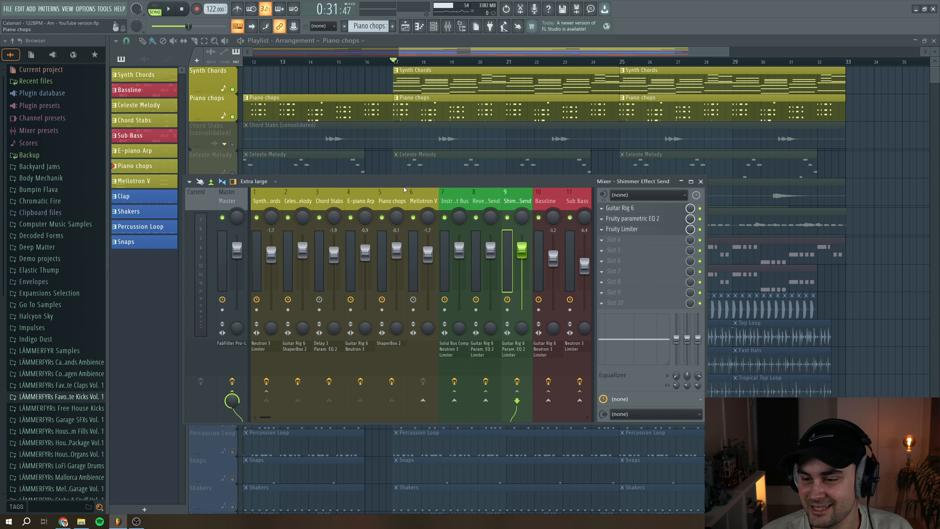
left_click(400, 202)
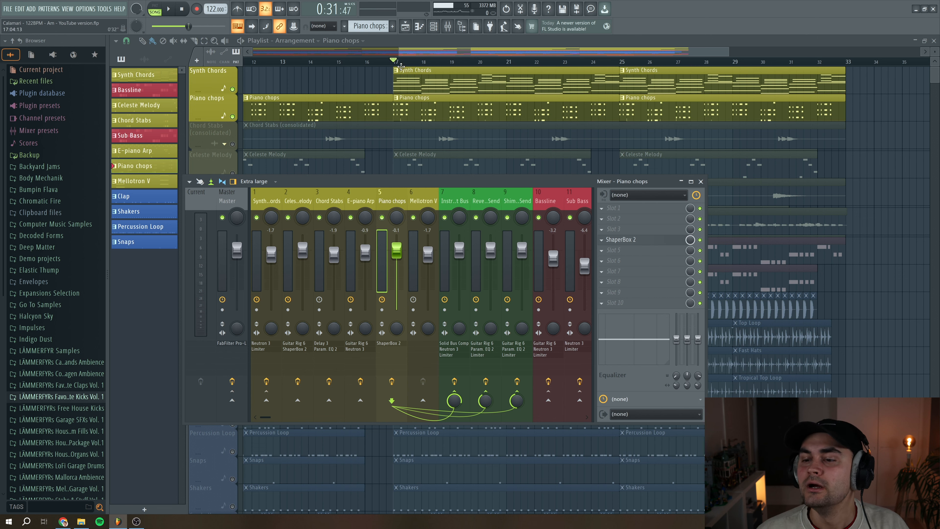
key("F9")
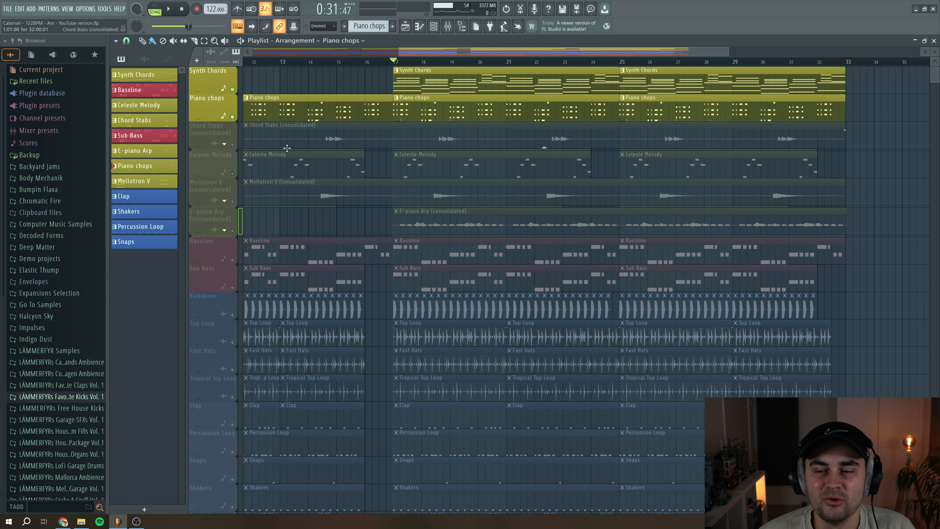
- Expand the Chord Stabs (consolidated) group and unmute both the consolidated audio track and the Chord Stabs pattern track
left_click(230, 148)
left_click(233, 144)
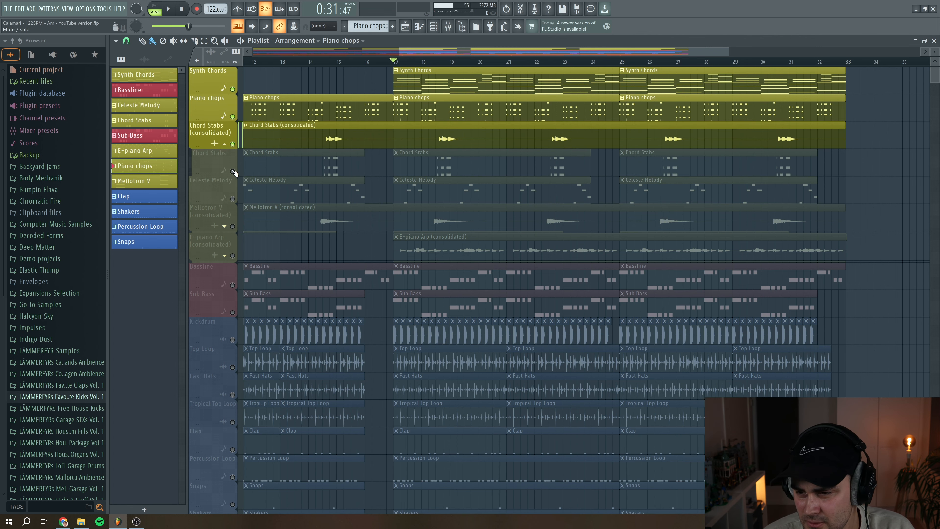
left_click(232, 172)
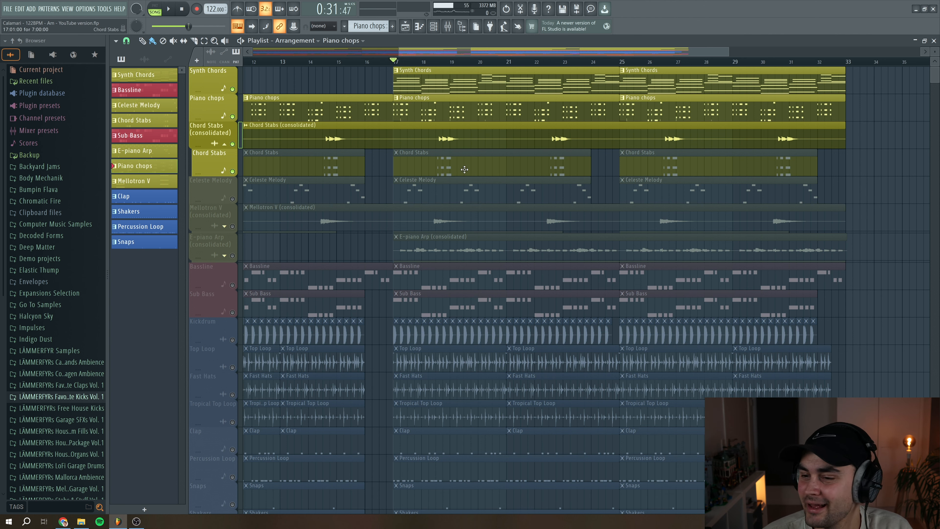
- Inspect all the Chord Stabs notes in the piano roll, and close it
double_click(478, 164)
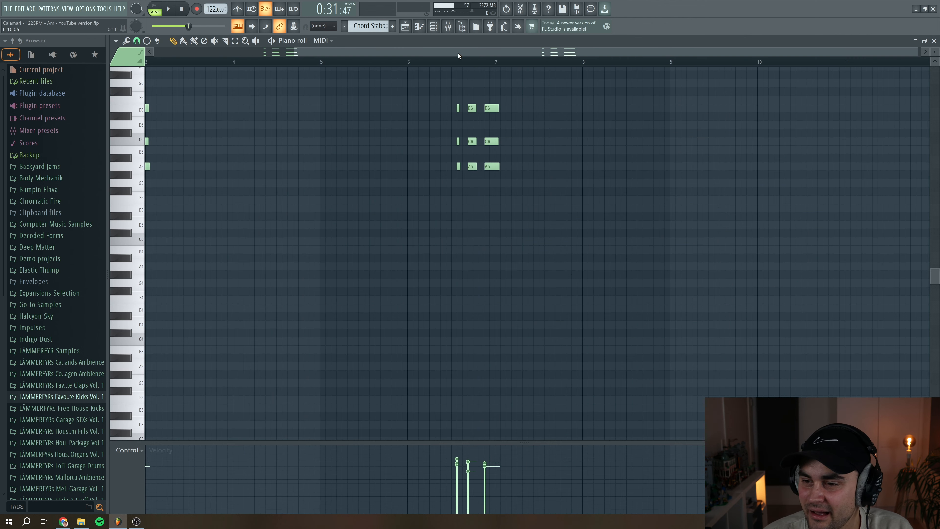
left_click_drag(458, 53, 310, 55)
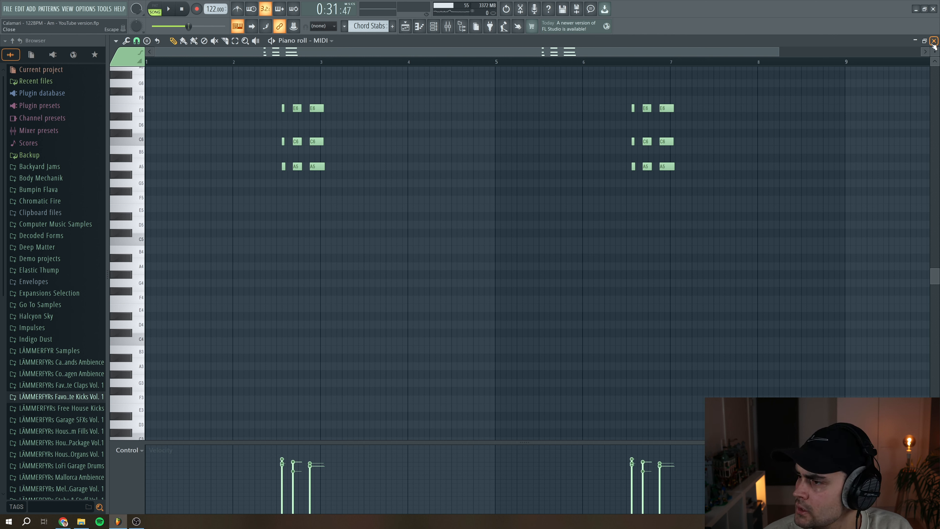
left_click(934, 42)
- Solo the Chord Stabs (consolidated) track and play it from just after bar 18
left_click_drag(522, 54, 526, 53)
left_click(420, 63)
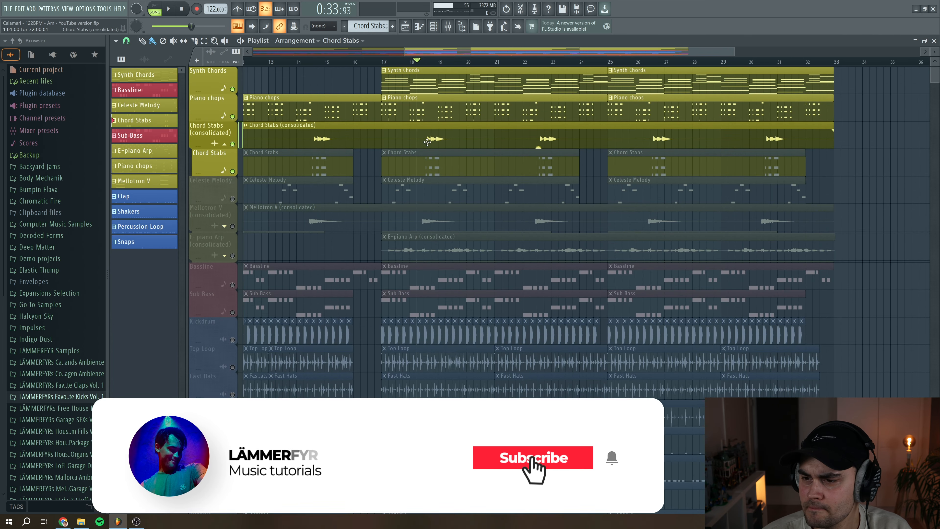
right_click(241, 139)
right_click(241, 140)
key("space")
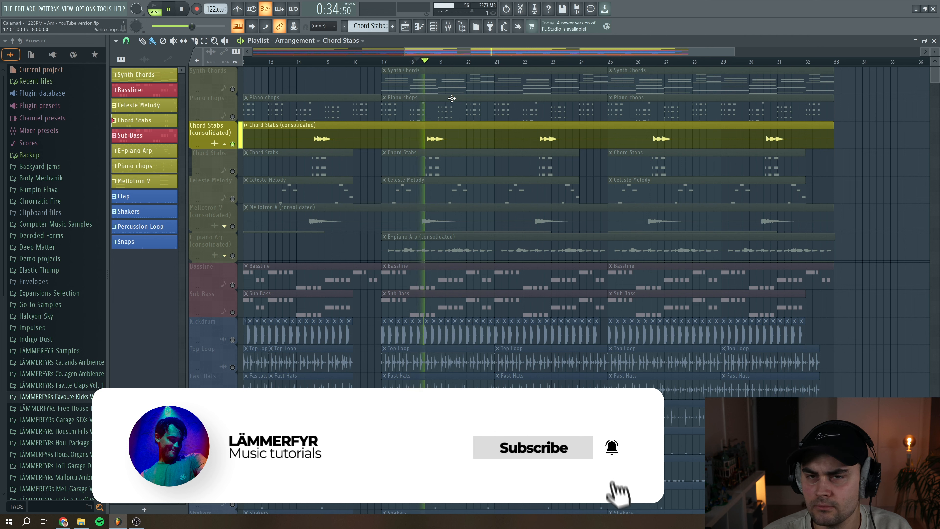
key("space")
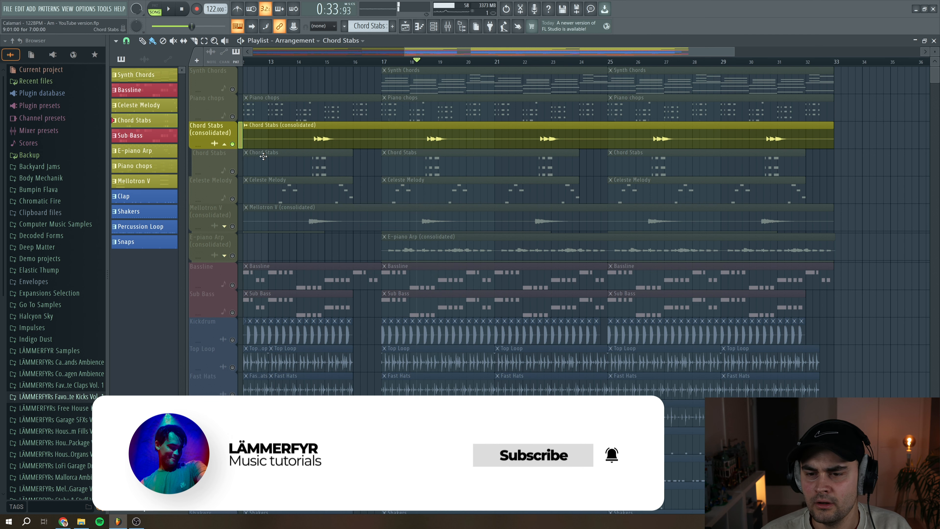
- Unmute Piano chops and Synth Chords, play them with the Chord Stabs, and compare their rhythms closely in the playlist
left_click(233, 117)
left_click(232, 90)
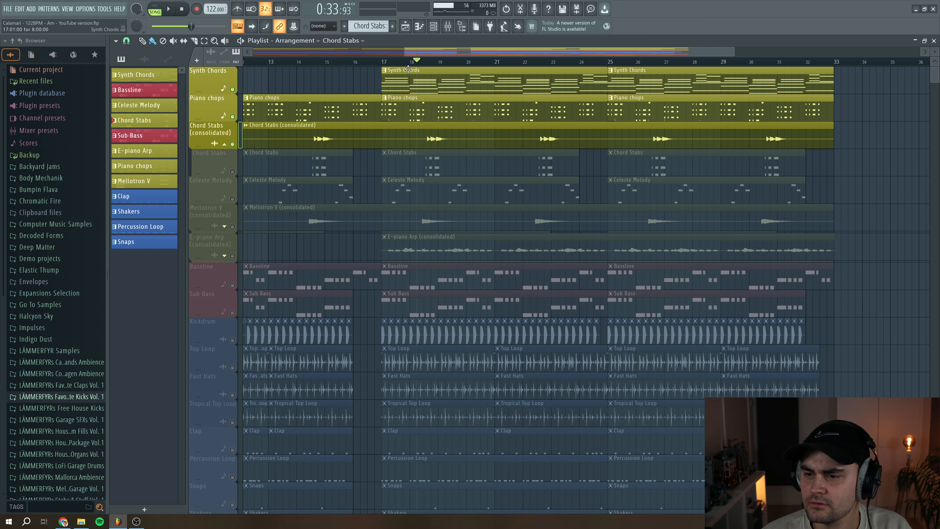
key("space")
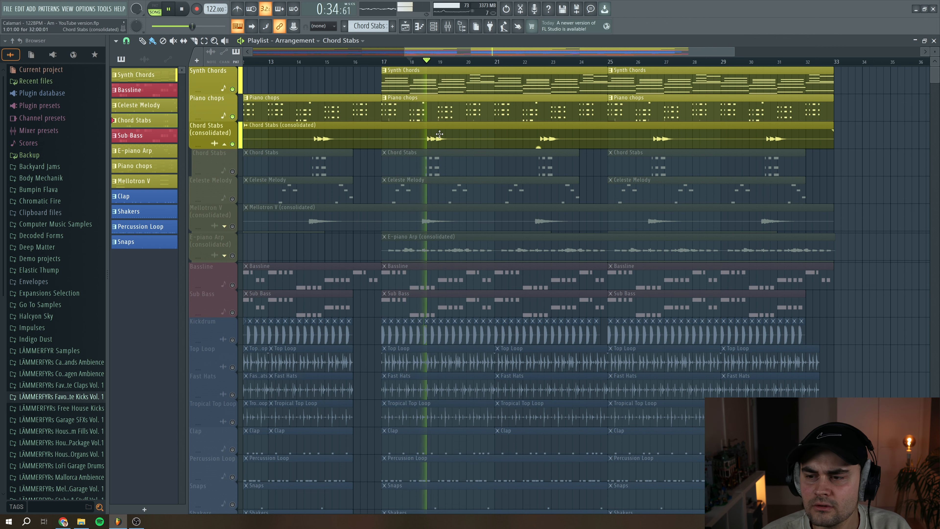
key("space")
left_click_drag(733, 51, 506, 51)
left_click_drag(500, 52, 571, 50)
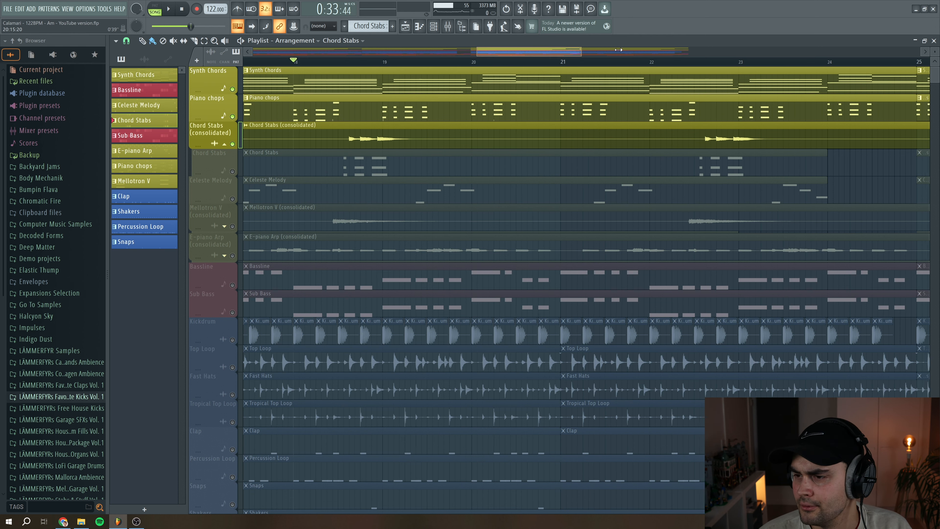
scroll(520, 57, "down", 2)
left_click_drag(481, 53, 426, 53)
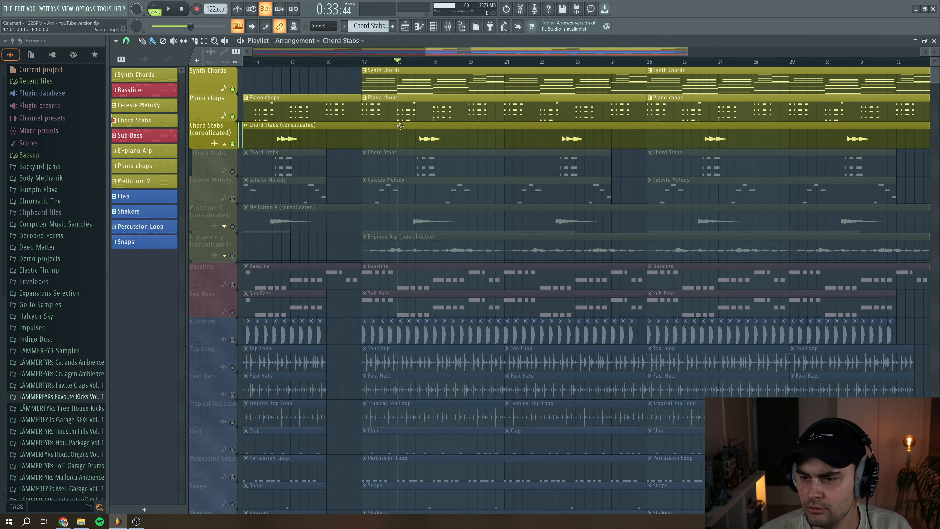
- Inspect the Chord Stabs mixer track's sends and Fruity Delay 3 settings, and close the mixer
left_click(448, 26)
left_click(319, 200)
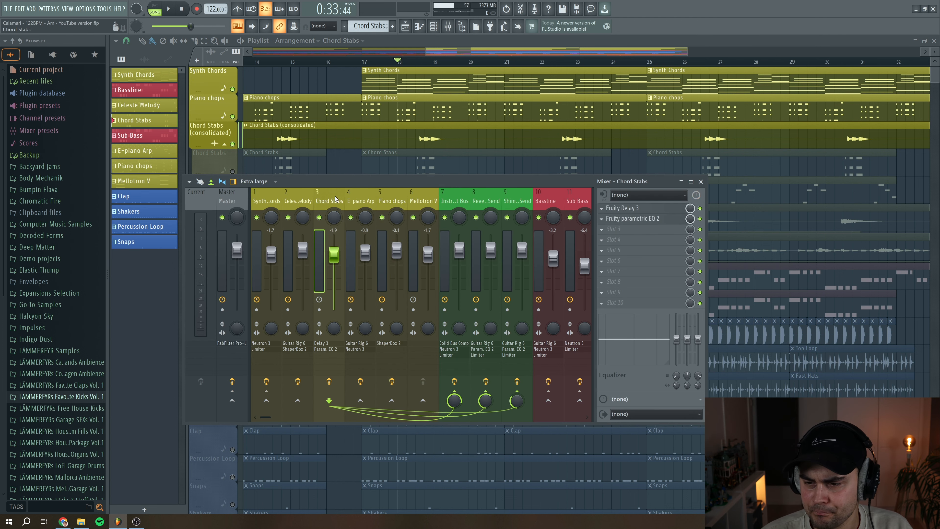
left_click(643, 209)
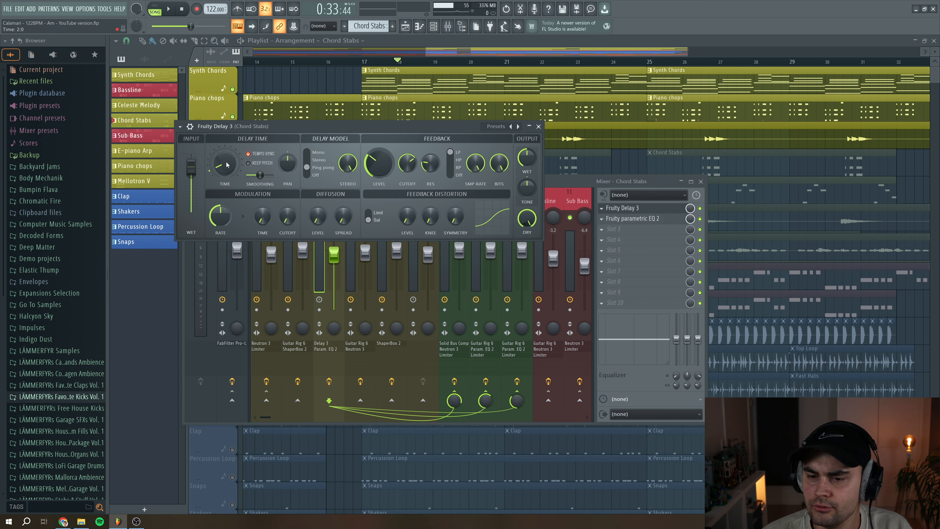
left_click(539, 126)
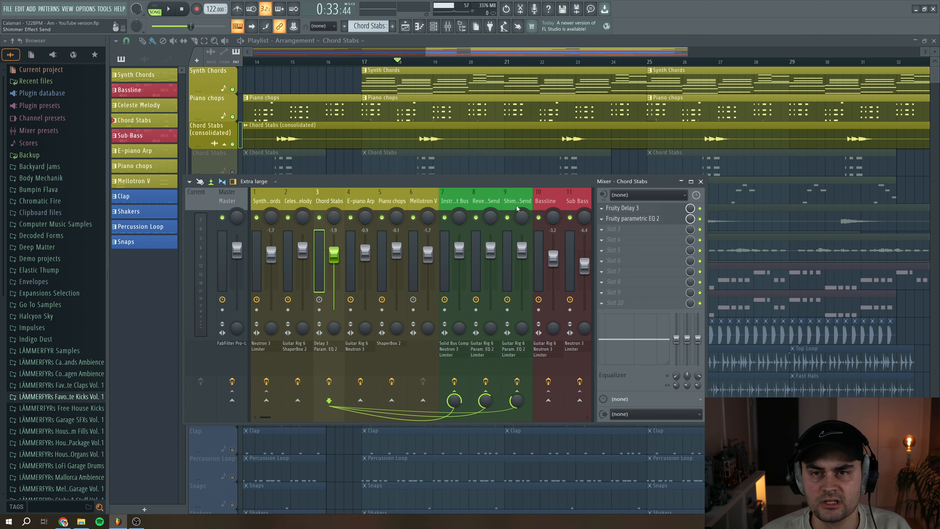
key("F9")
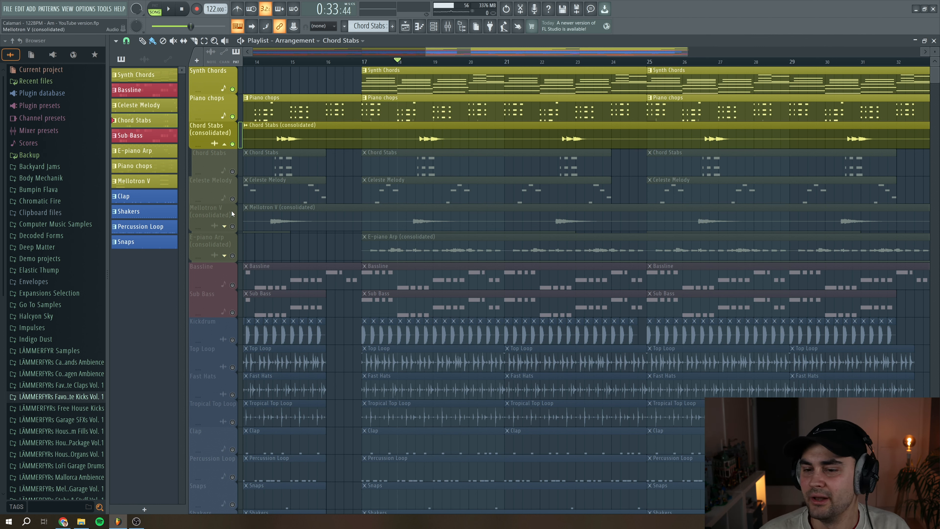
- Unmute Celeste Melody, play its pattern from the start in the piano roll, and close the piano roll
left_click(233, 198)
left_click(364, 63)
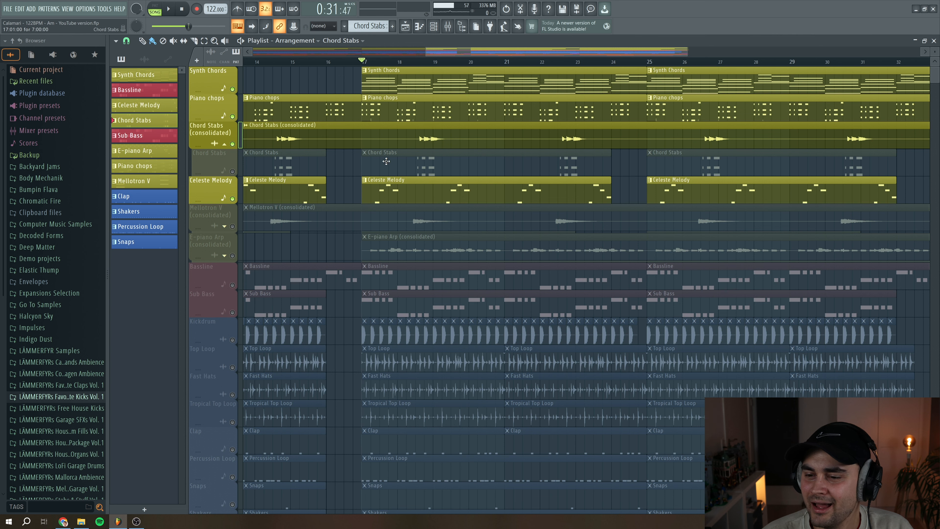
double_click(403, 191)
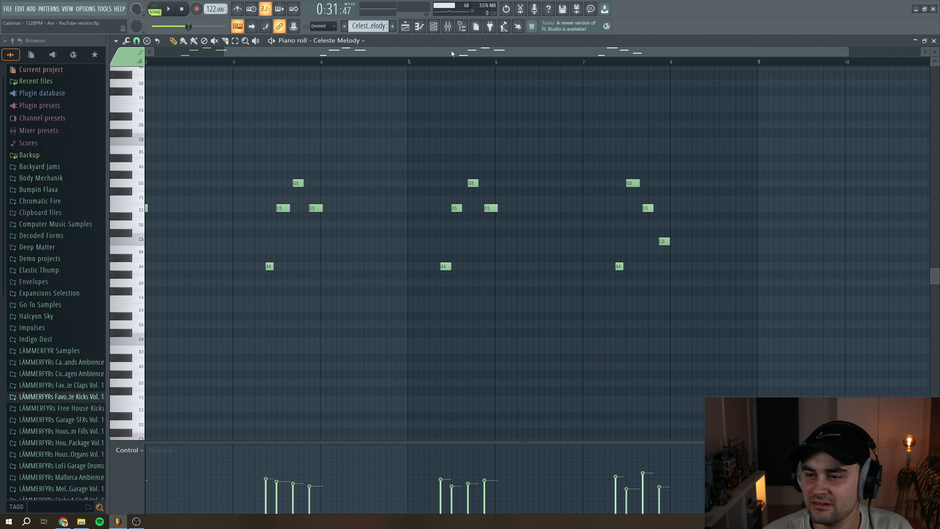
left_click_drag(451, 52, 240, 54)
left_click(156, 10)
left_click(168, 9)
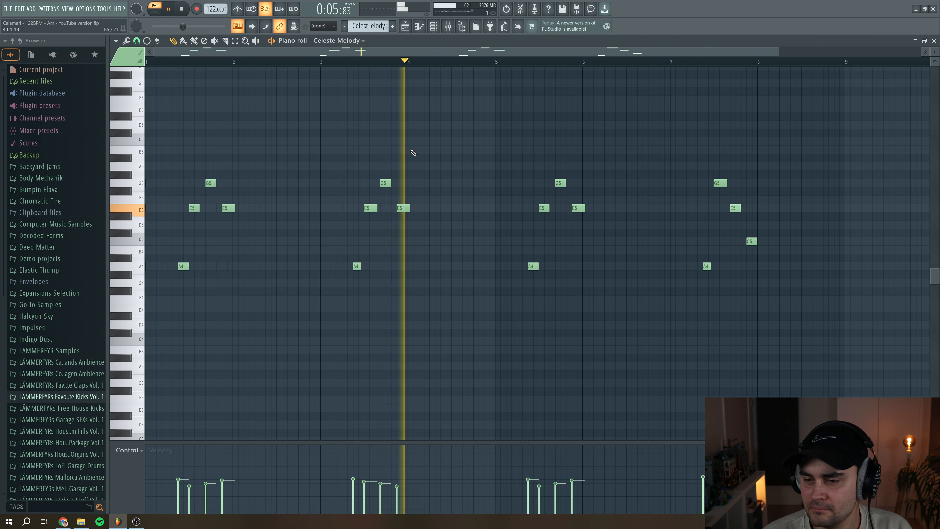
key("space")
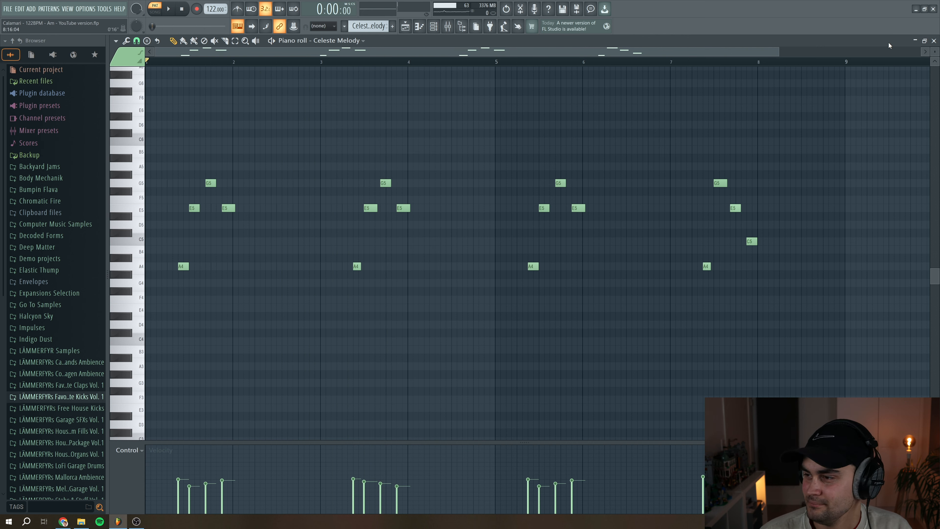
left_click(934, 41)
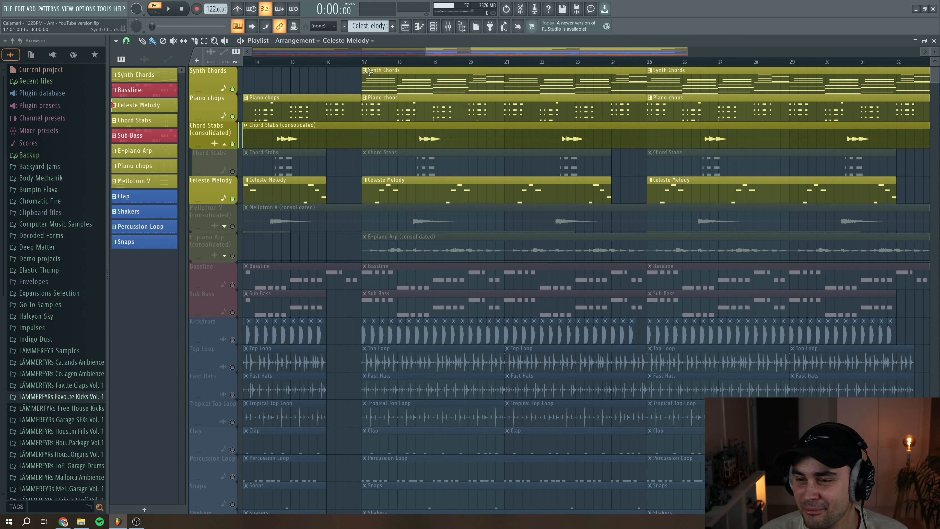
- Inspect the Replika delay and VC 2A compressor in Guitar Rig 6 on the Celeste Melody mixer track, and close the plugin
left_click(366, 62)
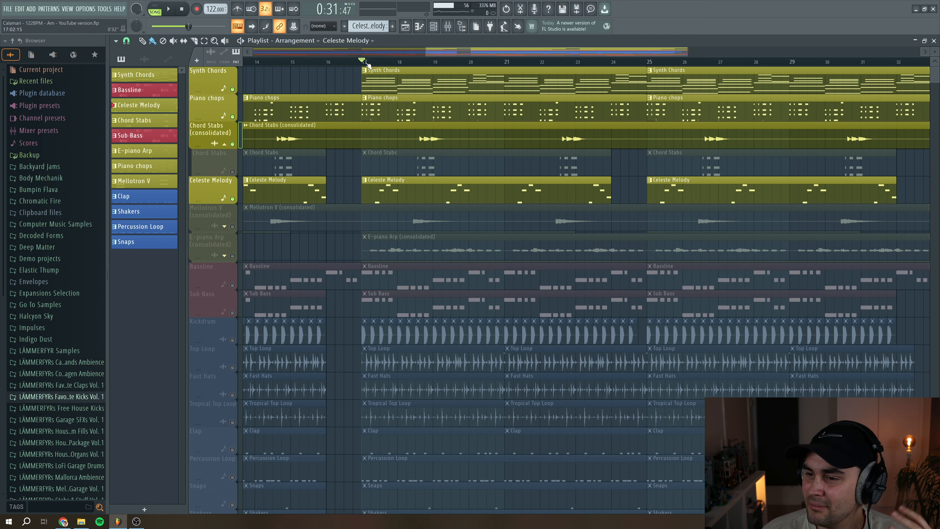
left_click(448, 27)
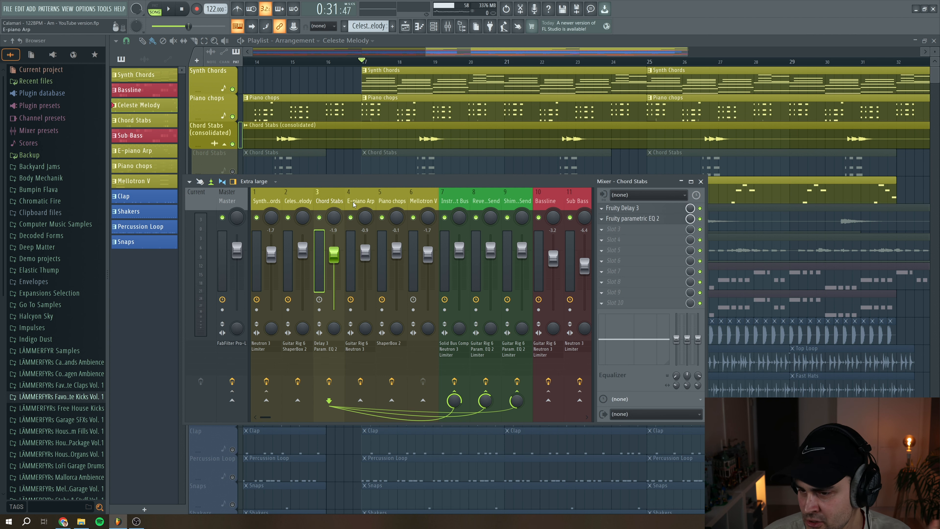
left_click(300, 195)
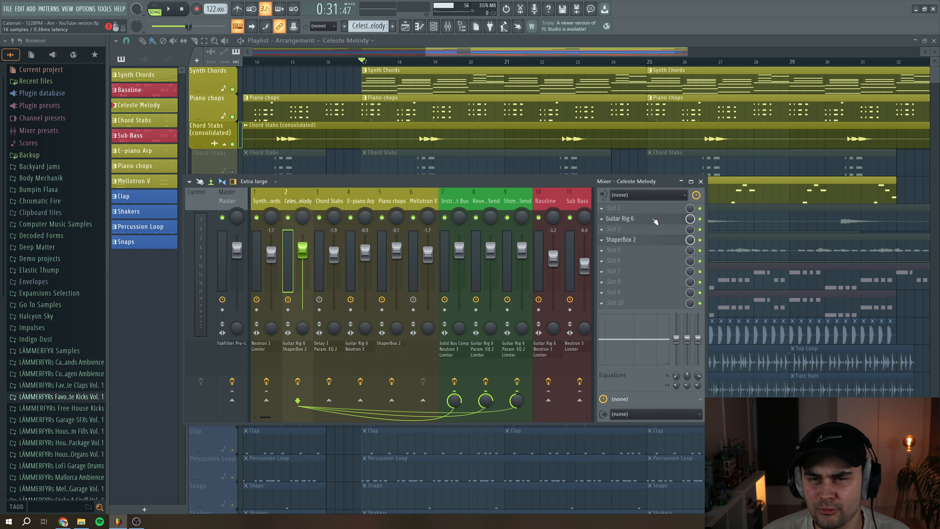
left_click(655, 221)
left_click(274, 74)
left_click(293, 120)
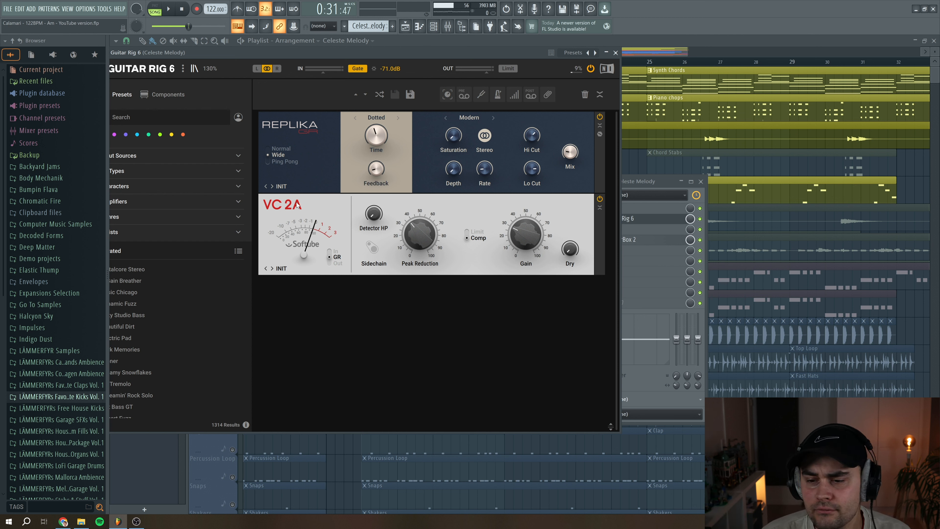
mouse_move(426, 244)
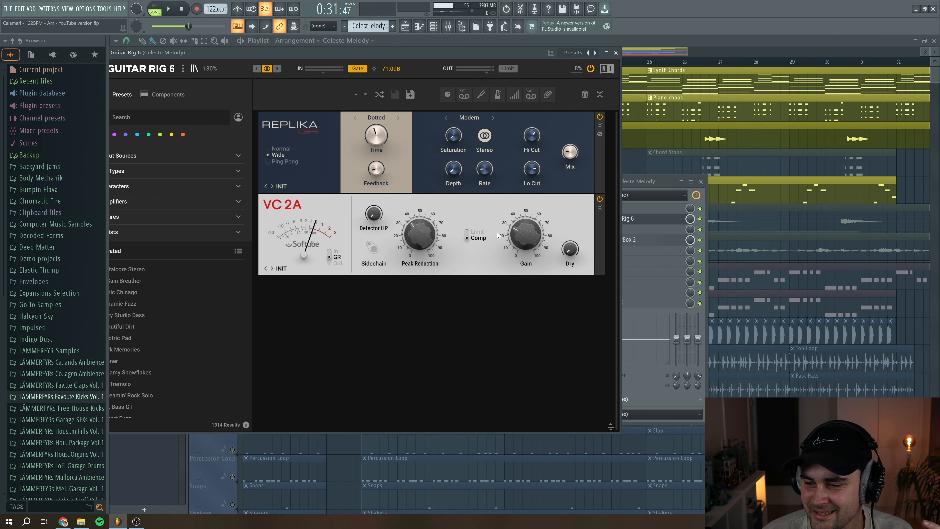
left_click(616, 53)
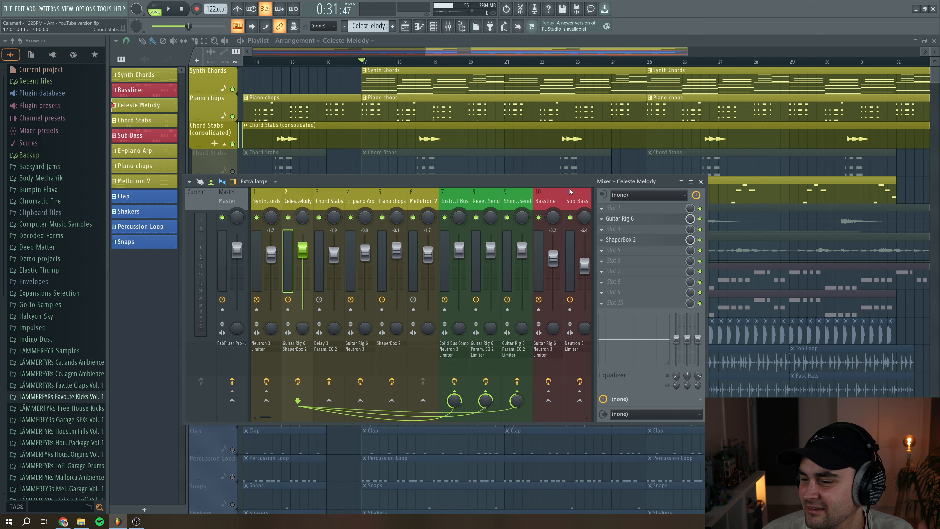
- Inspect the ShaperBox 2 volume curve on the Celeste Melody mixer track, and close the mixer
left_click(628, 240)
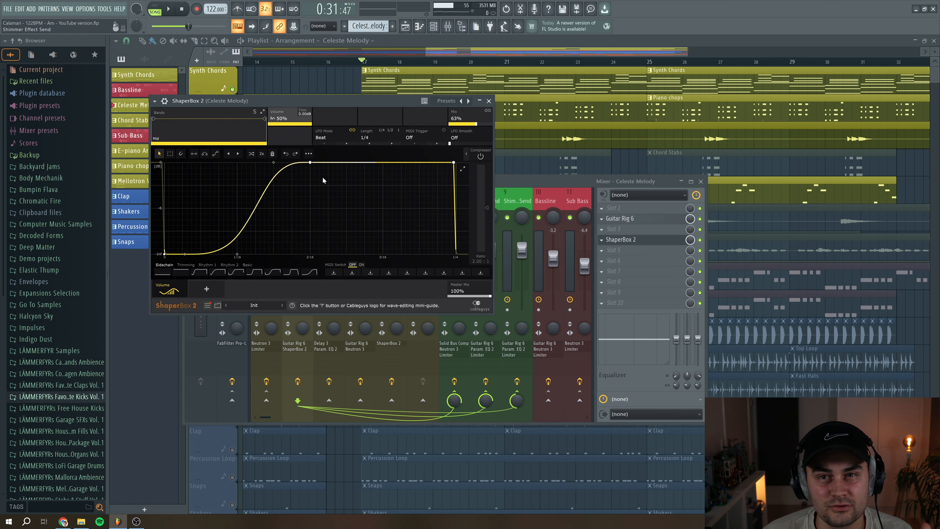
key("Escape")
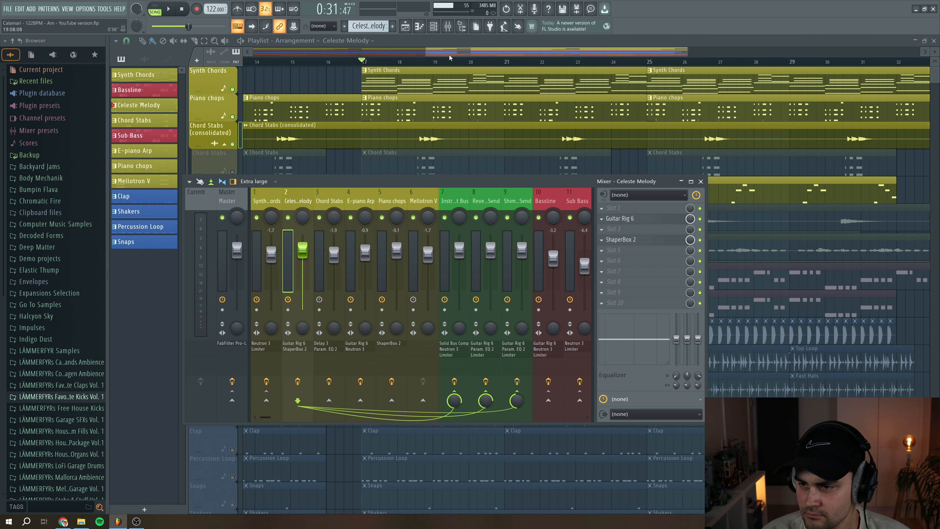
key("F9")
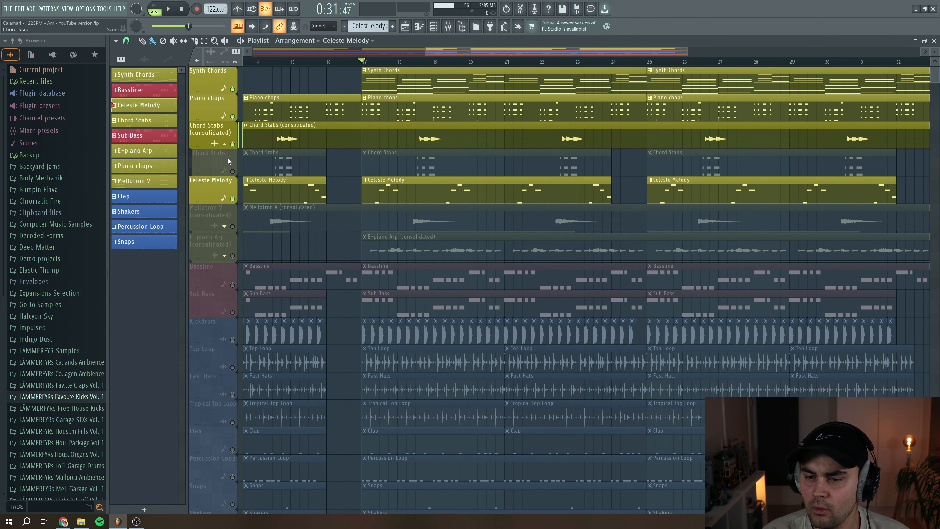
- Collapse the Chord Stabs (consolidated) group and play the four active layers together from bar 17
left_click(224, 143)
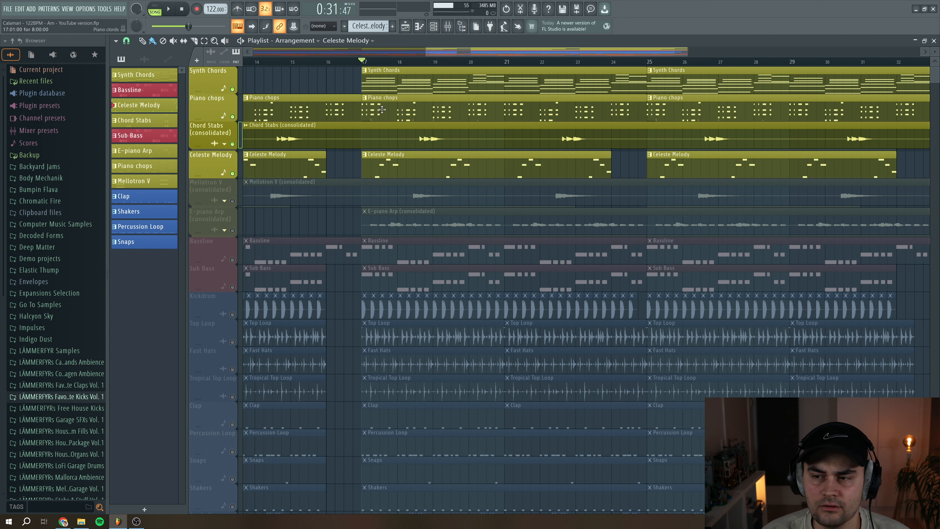
key("space")
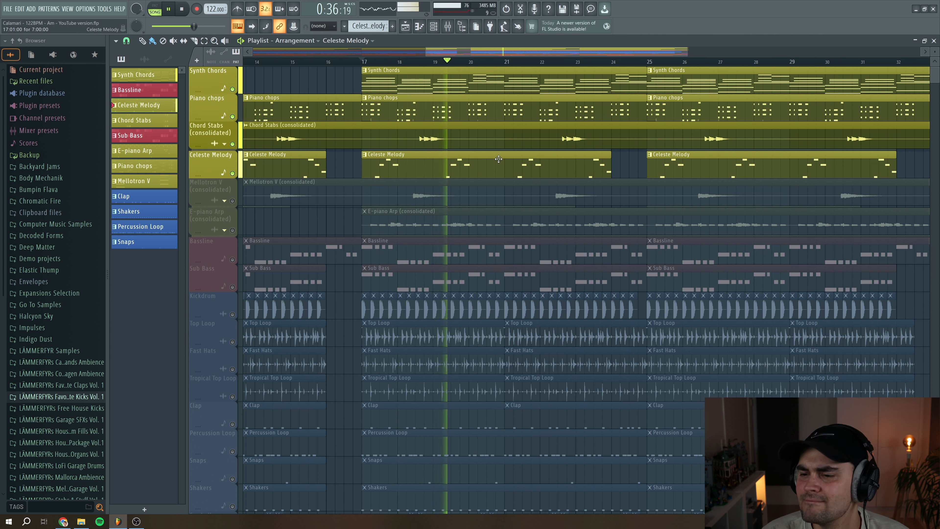
key("space")
left_click_drag(683, 51, 527, 54)
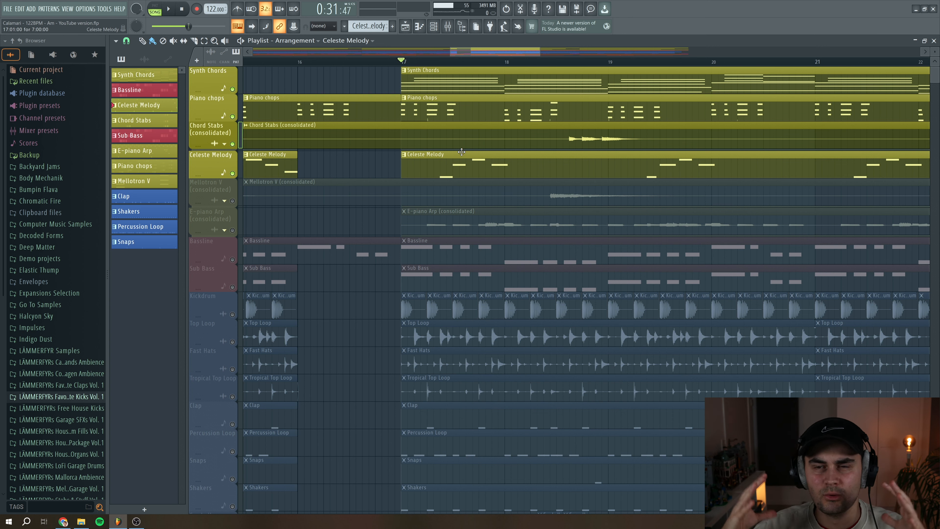
left_click_drag(540, 52, 607, 52)
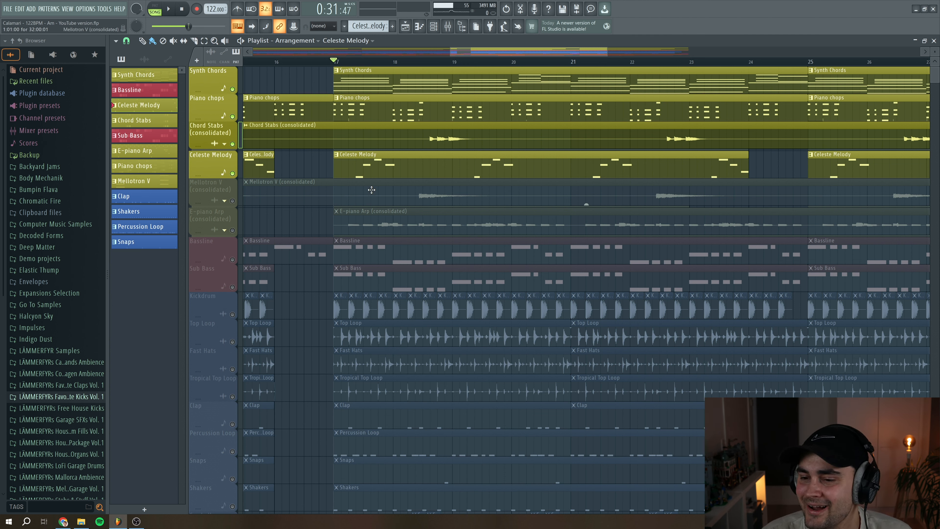
- Unmute Mellotron V (consolidated), and play it soloed from just after bar 18
left_click(233, 201)
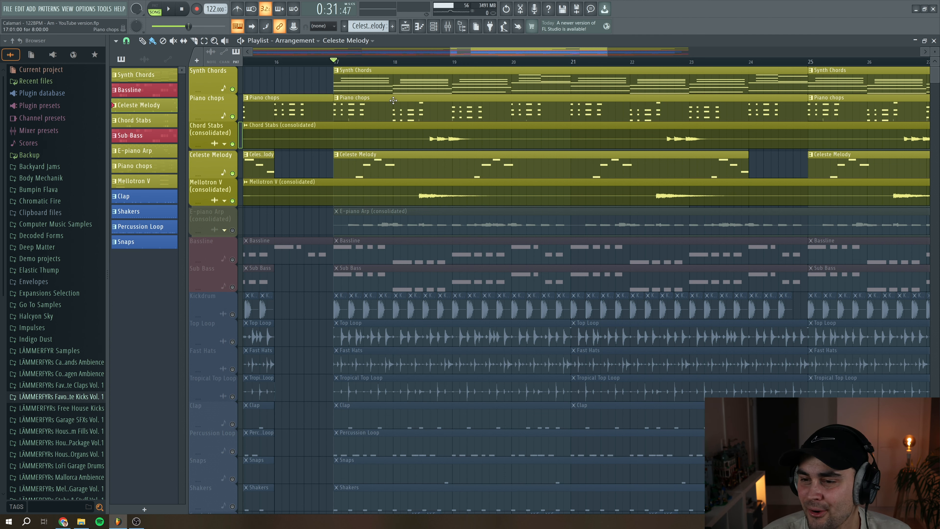
left_click_drag(460, 53, 464, 52)
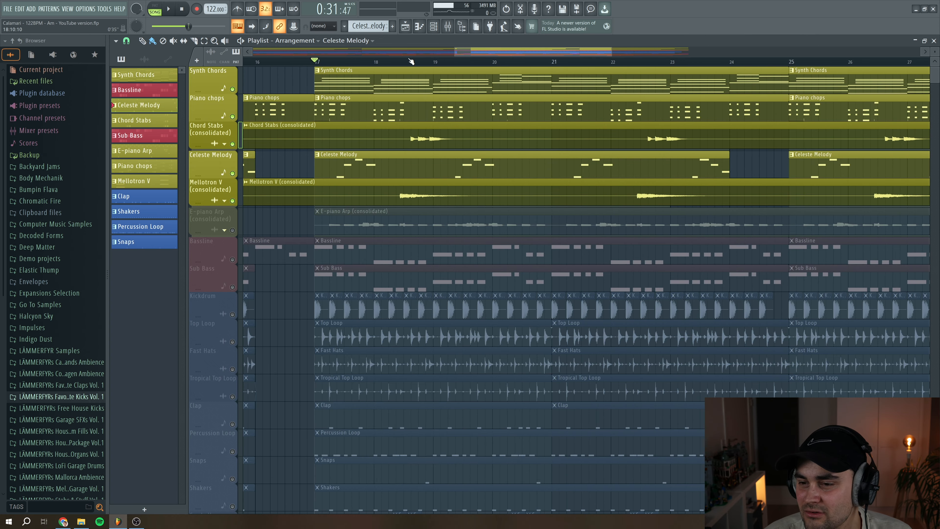
left_click(388, 61)
left_click(233, 201, "ctrl")
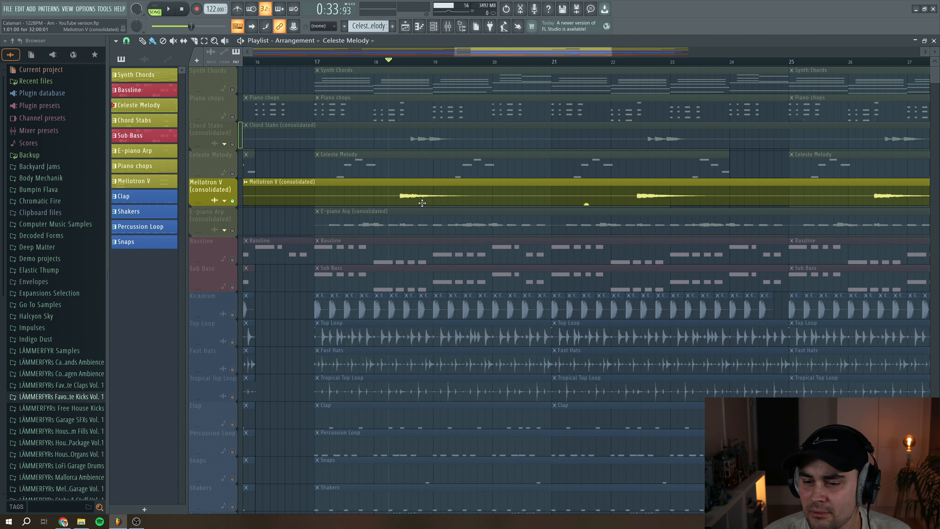
key("space")
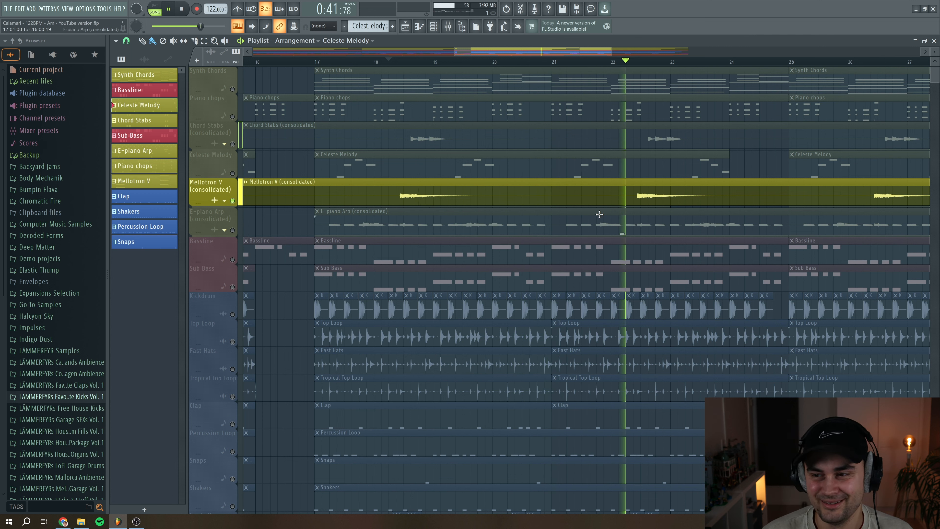
key("space")
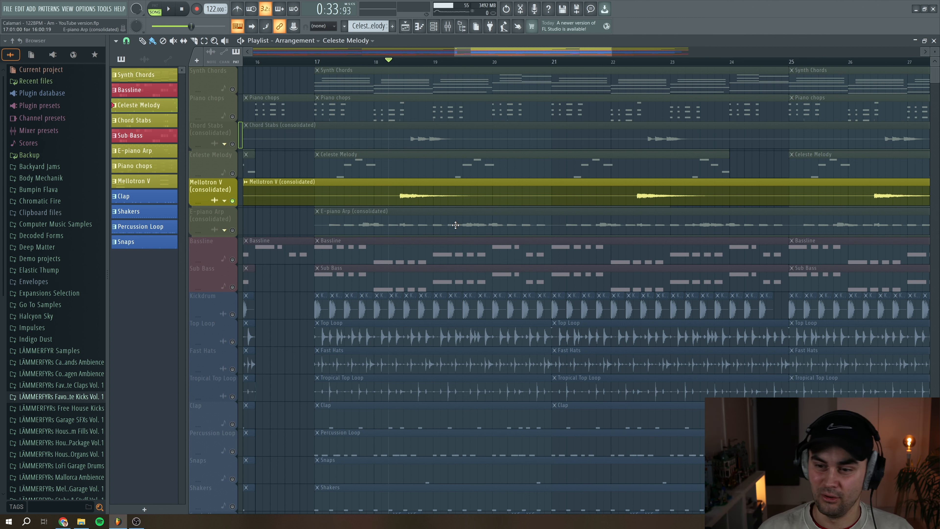
- Unmute Synth Chords, Piano chops, Chord Stabs and Celeste Melody, and play them with Mellotron V from just after bar 18 and from bar 17
left_click_drag(247, 178, 246, 91)
left_click(383, 65)
key("space")
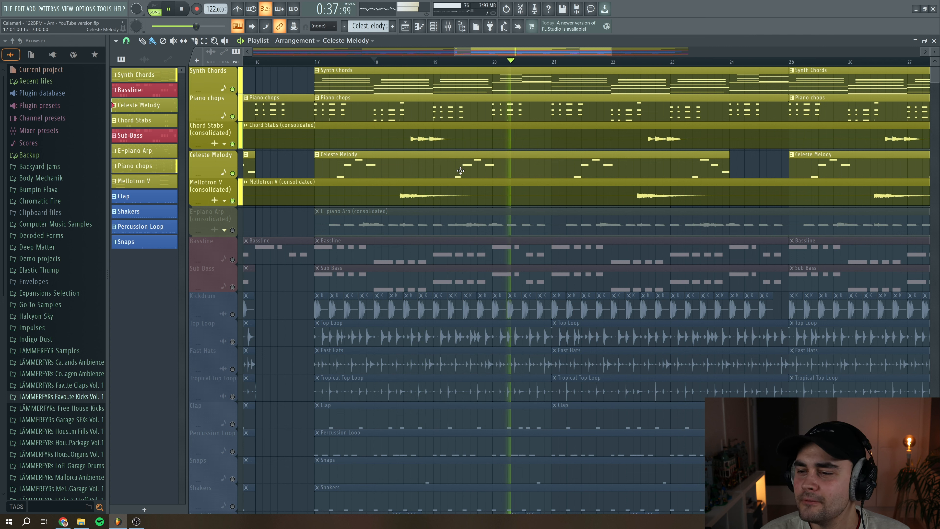
key("space")
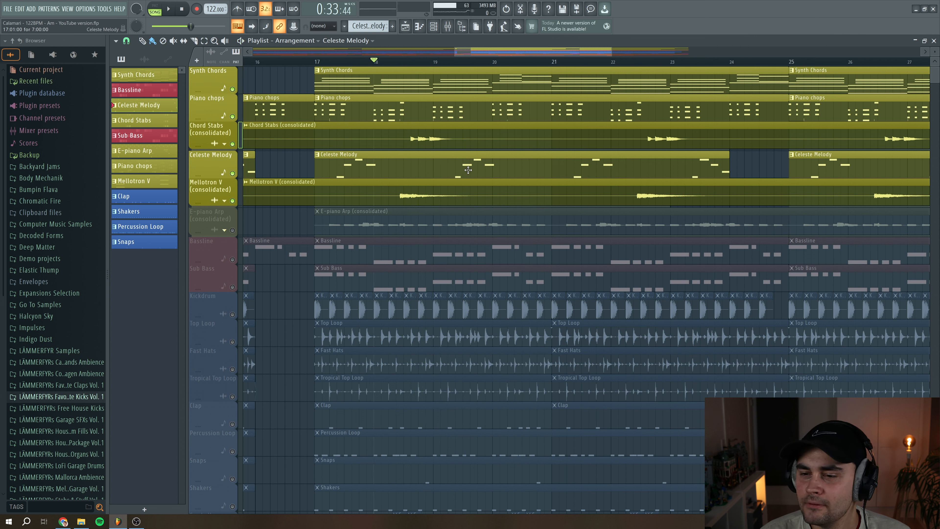
left_click(331, 61)
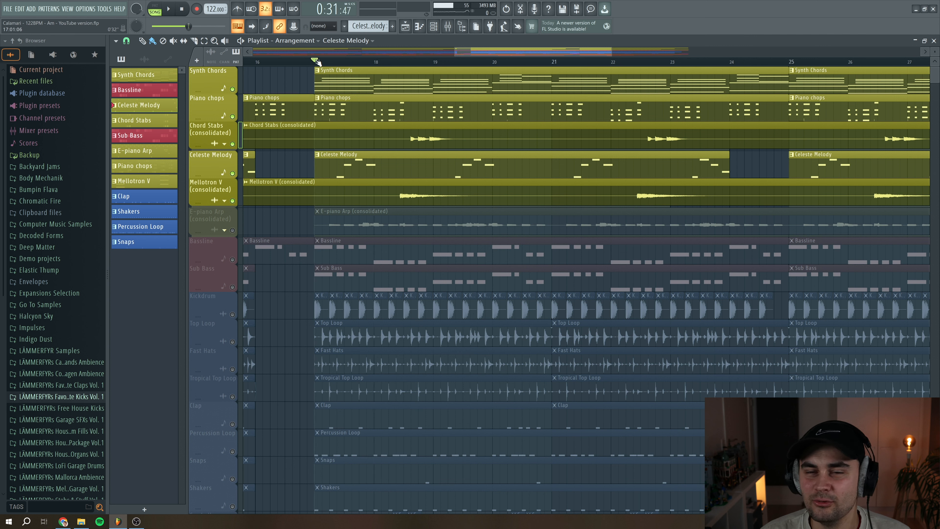
key("space")
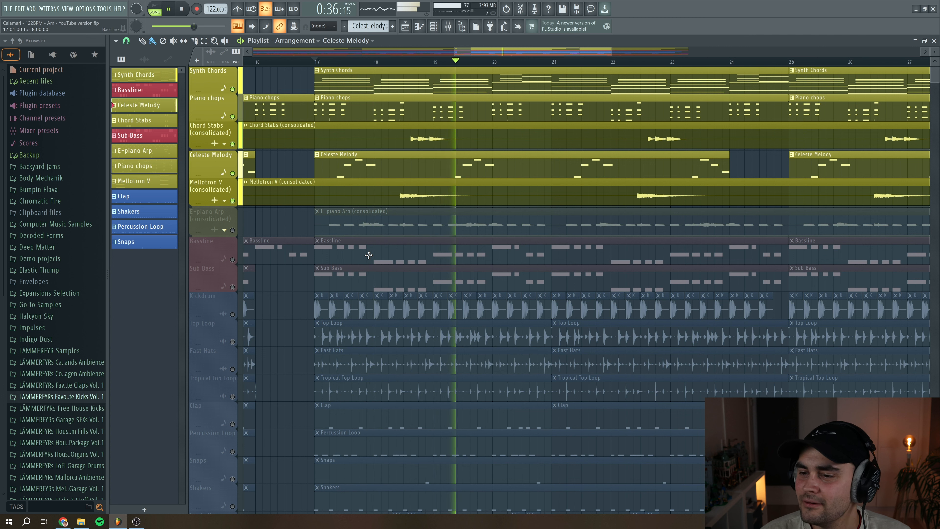
key("space")
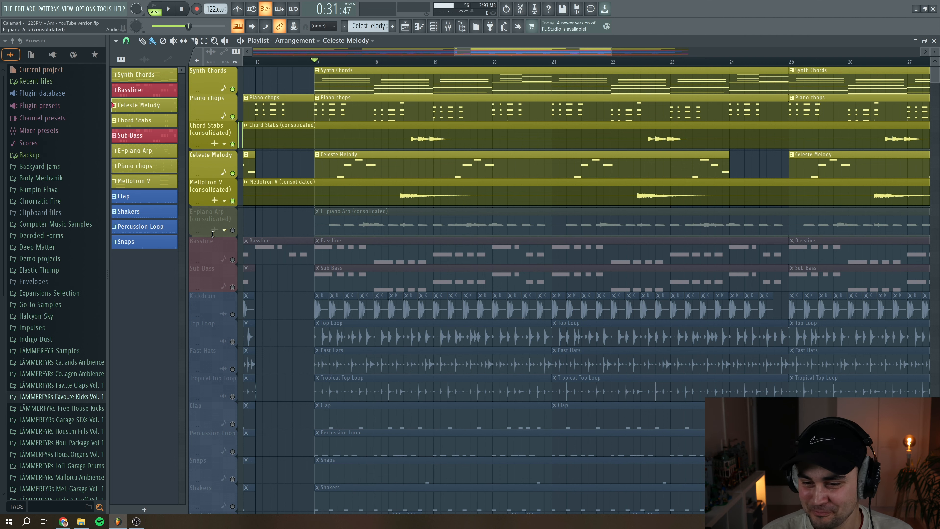
- Expand the E-piano Arp (consolidated) group, solo its consolidated track, and play it from bar 17
left_click(224, 230)
left_click(232, 230)
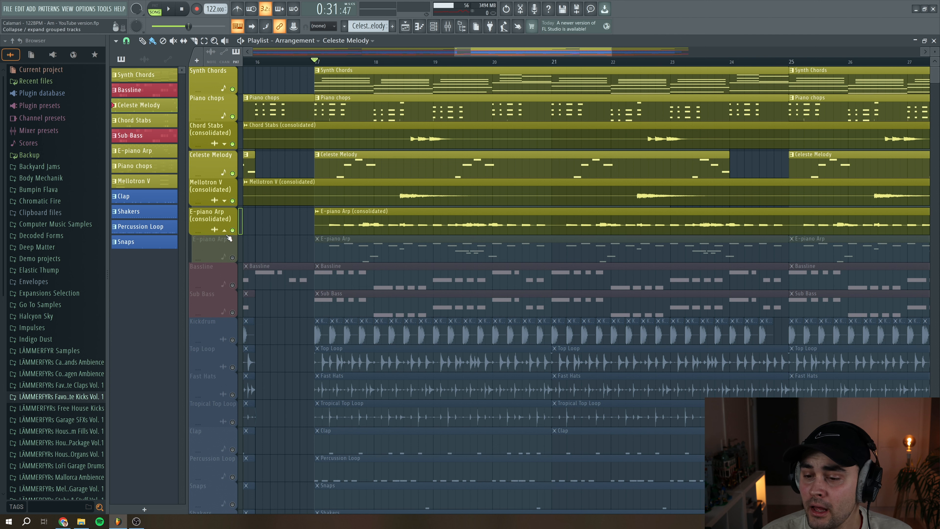
left_click(233, 230, "ctrl")
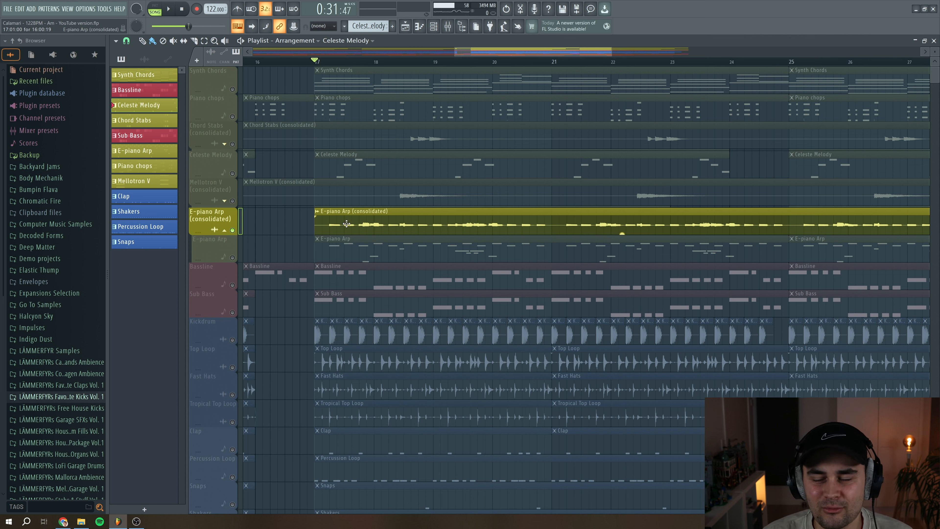
left_click(360, 223)
key("space")
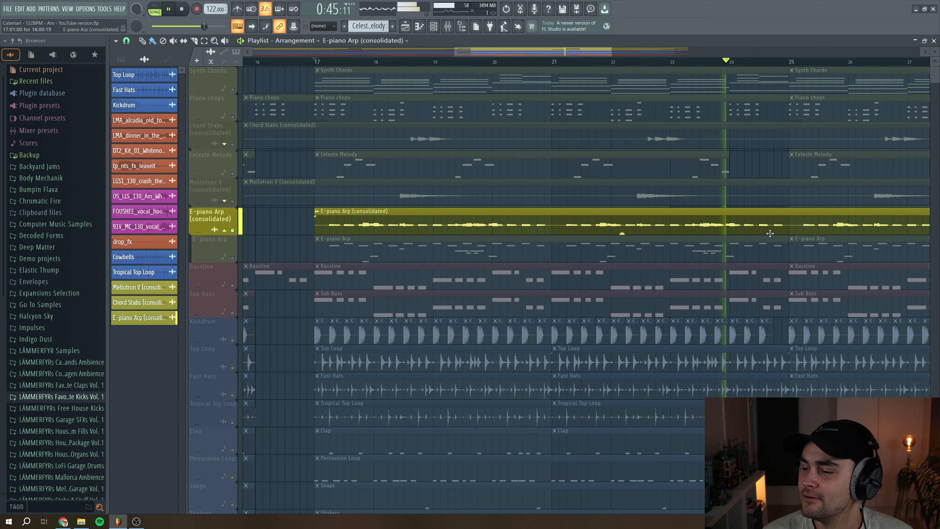
key("space")
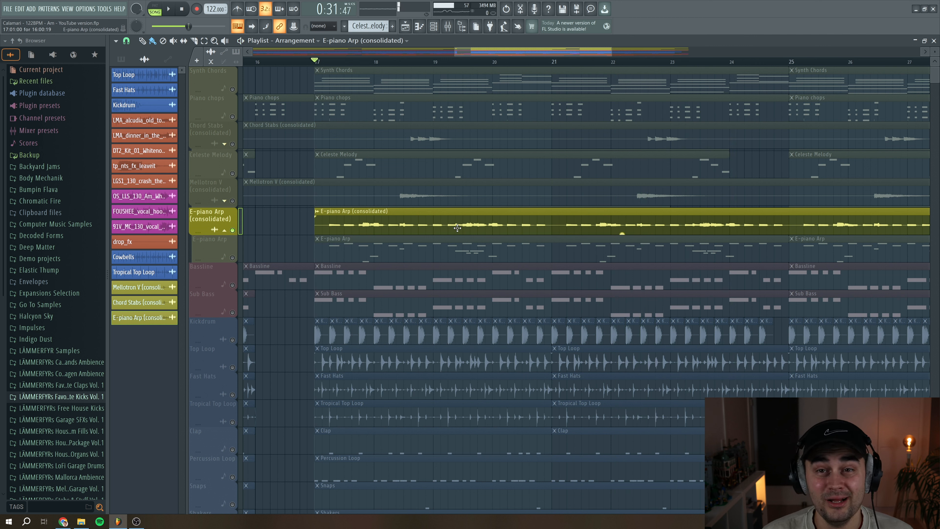
- Open the E-piano Arp pattern's notes in the piano roll and examine them from start to end
double_click(343, 254)
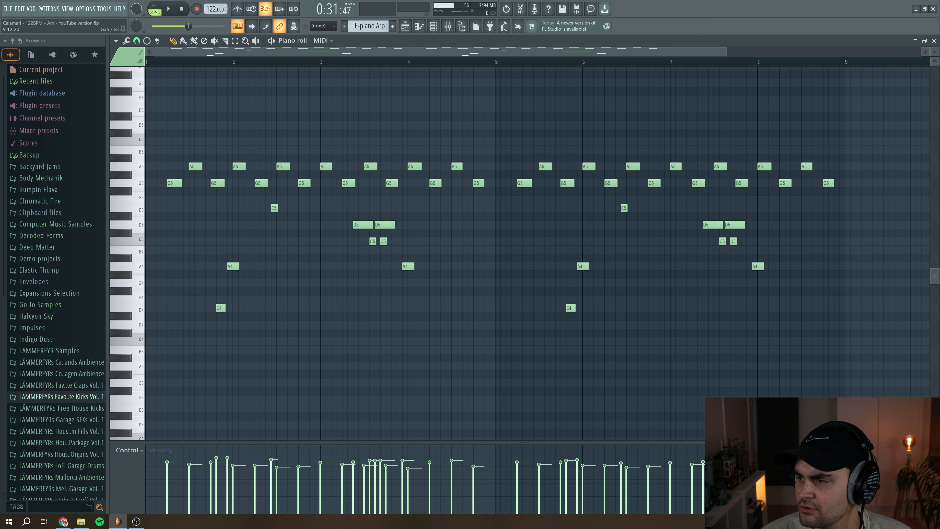
left_click(934, 41)
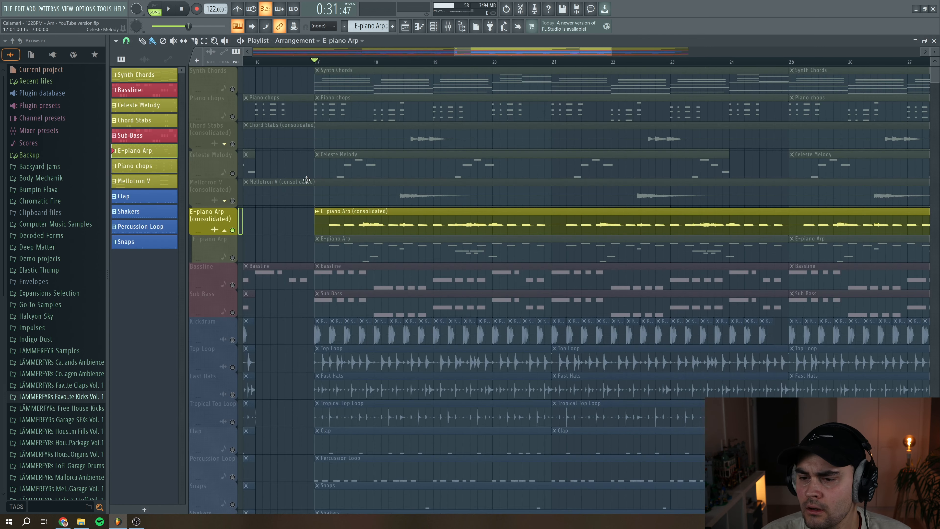
double_click(369, 248)
left_click_drag(727, 51, 301, 86)
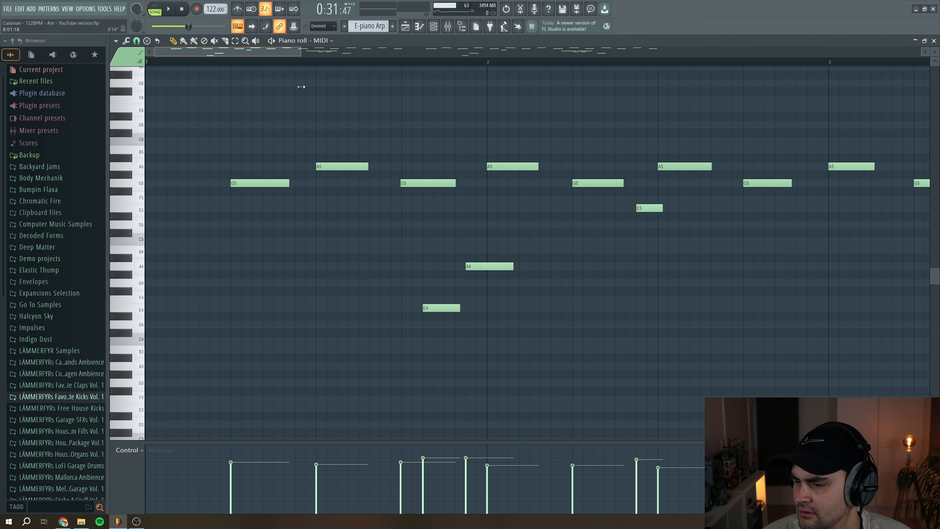
left_click_drag(272, 56, 618, 74)
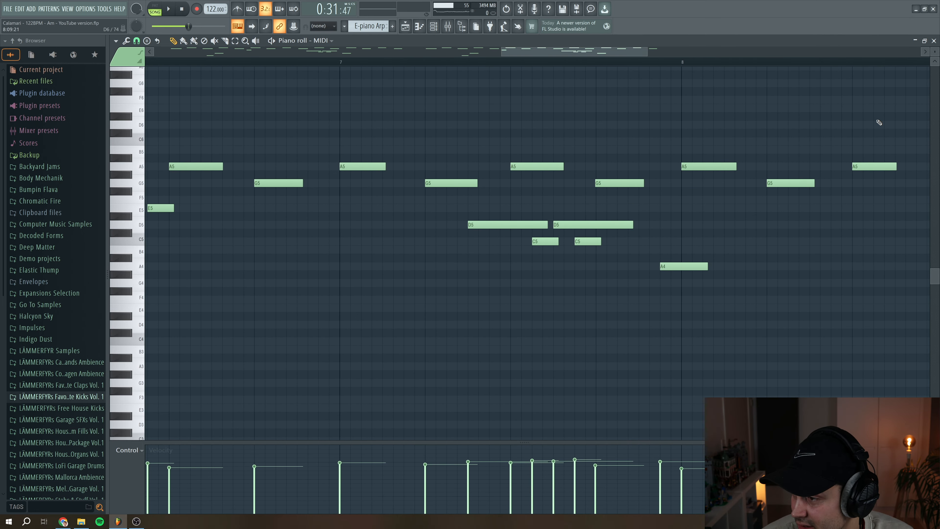
left_click(935, 40)
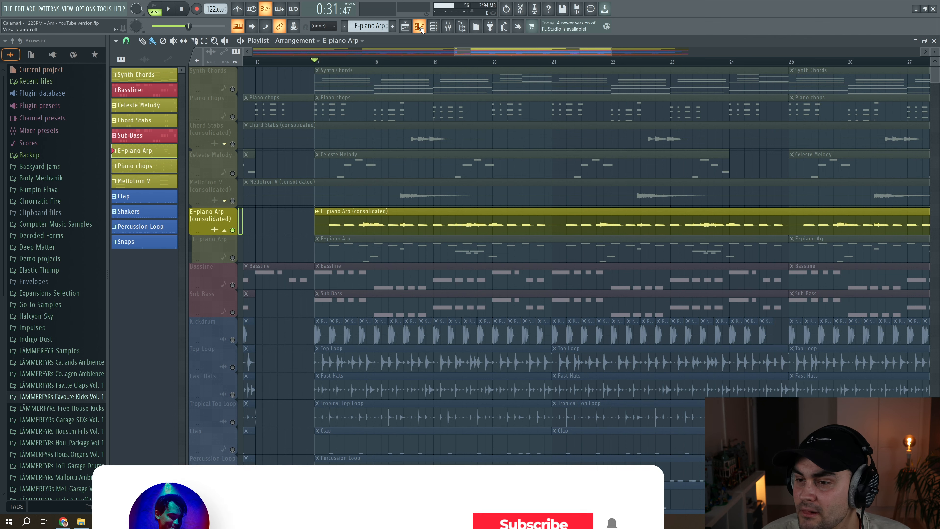
- Examine the Tape Echo and Replika settings in Guitar Rig 6 on the E-piano Arp mixer track
key("F9")
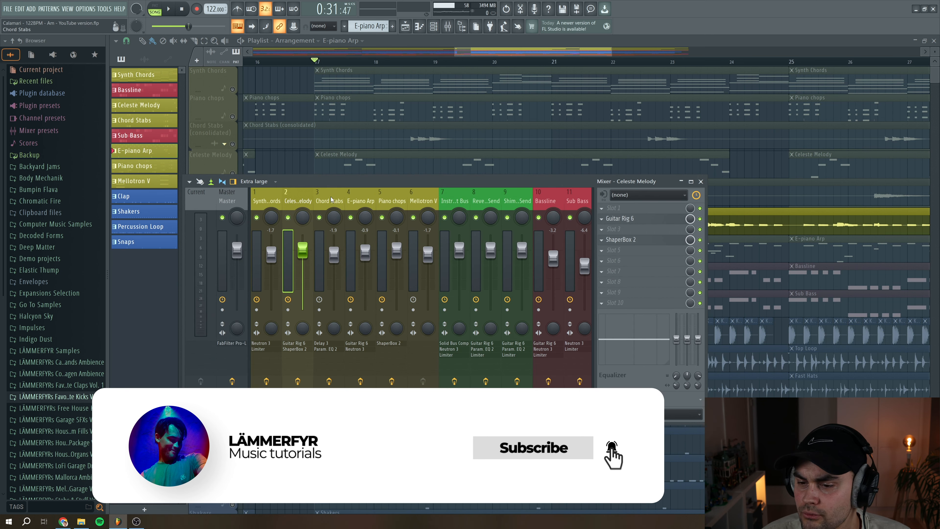
left_click(367, 199)
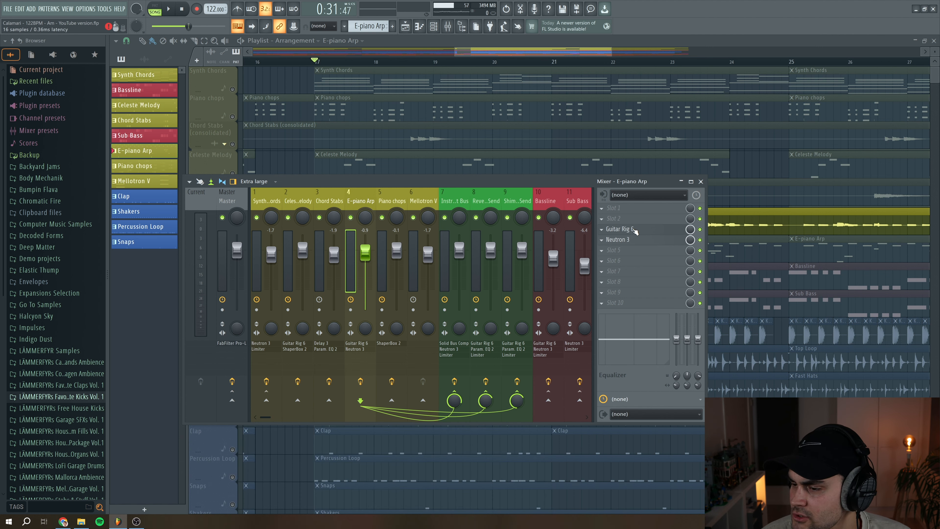
left_click(625, 229)
left_click(379, 160)
left_click(392, 202)
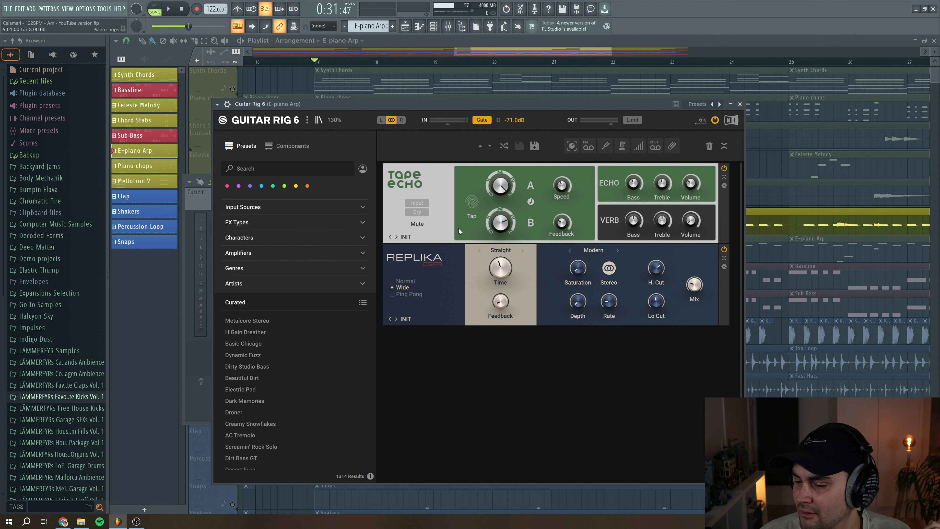
mouse_move(505, 310)
mouse_move(562, 223)
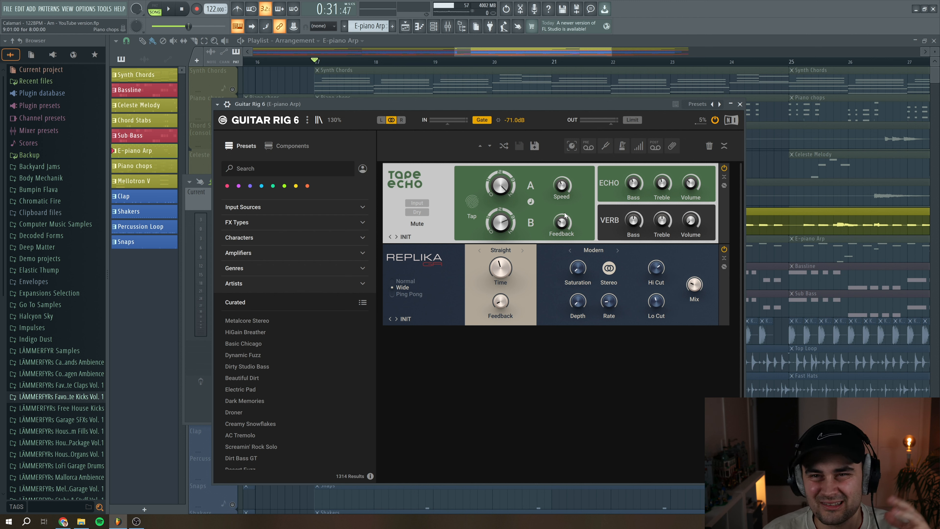
left_click(741, 104)
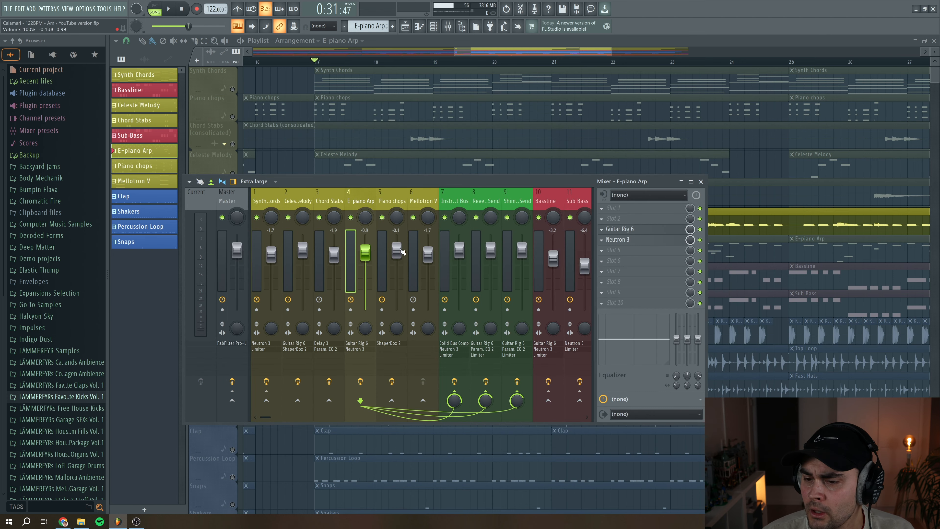
- Examine Neutron 3 on the E-piano Arp mixer track, including its equalizer's high-pass node, and close the mixer
left_click(642, 243)
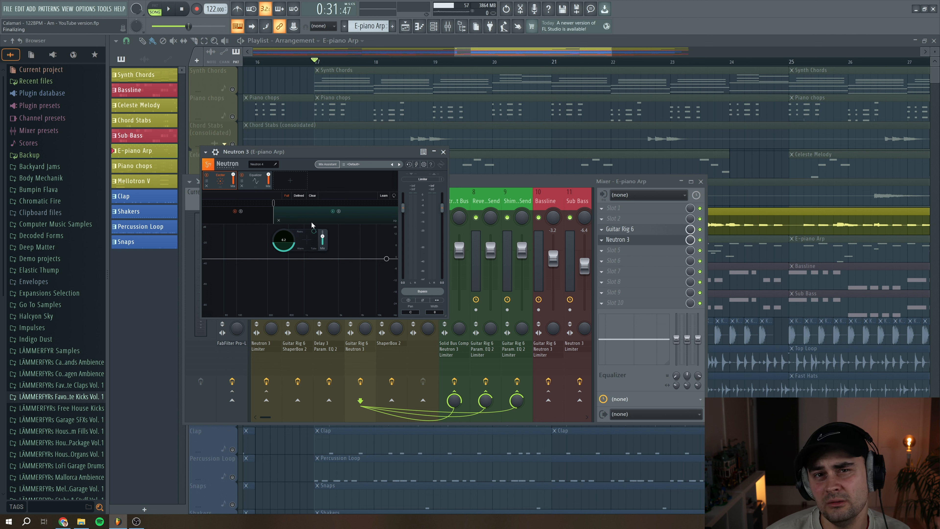
left_click(255, 180)
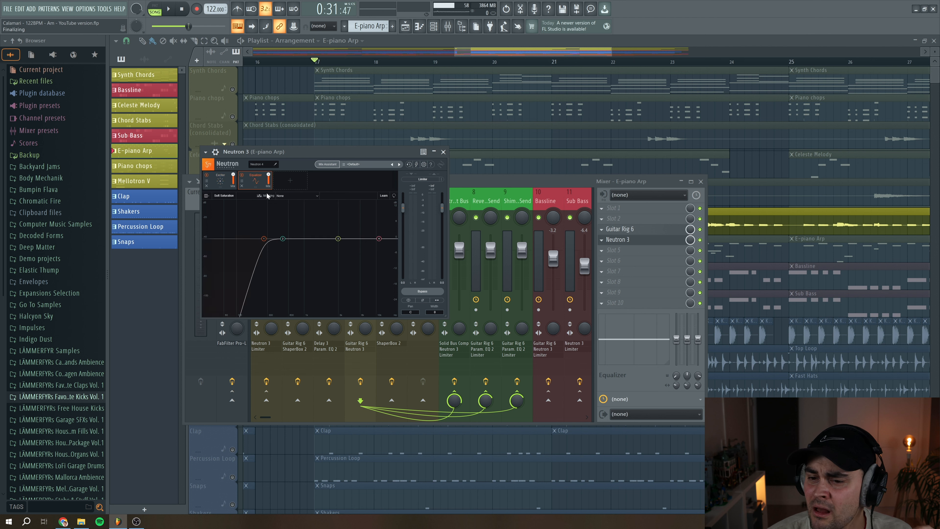
left_click(264, 239)
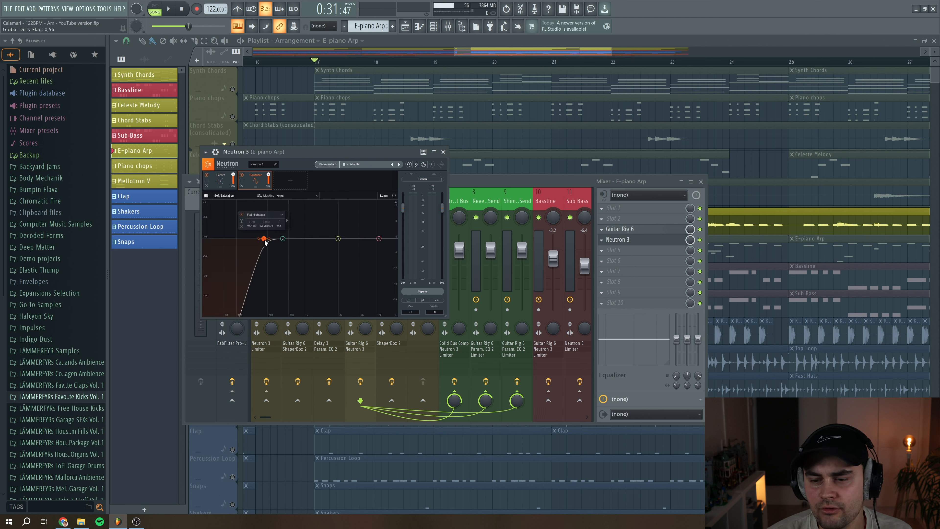
left_click(444, 152)
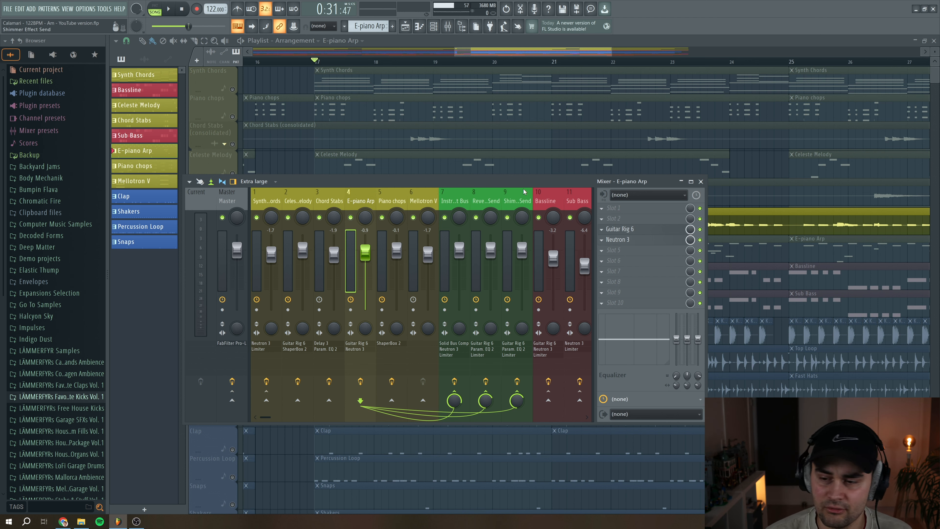
key("F9")
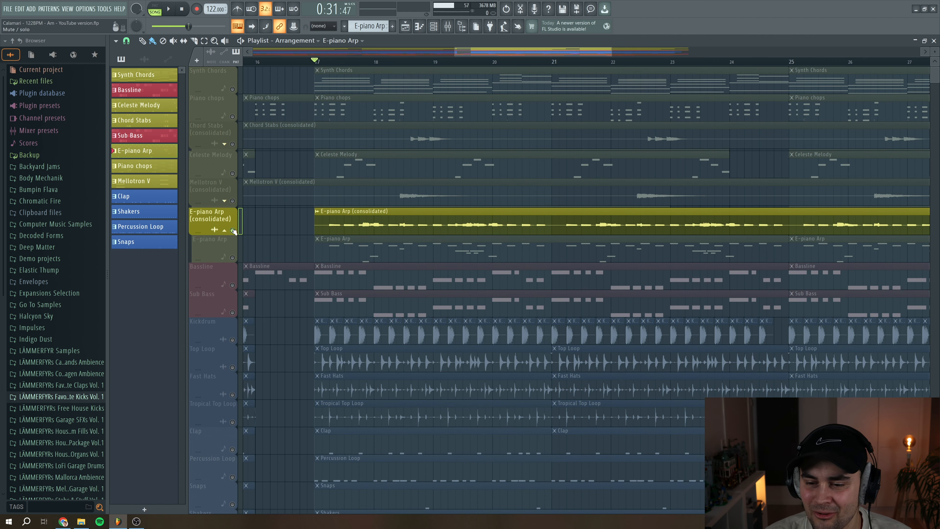
- Unmute Synth Chords, Piano chops, Chord Stabs, Celeste Melody and Mellotron V, and play them with E-piano Arp from bar 17
left_click_drag(232, 201, 232, 89)
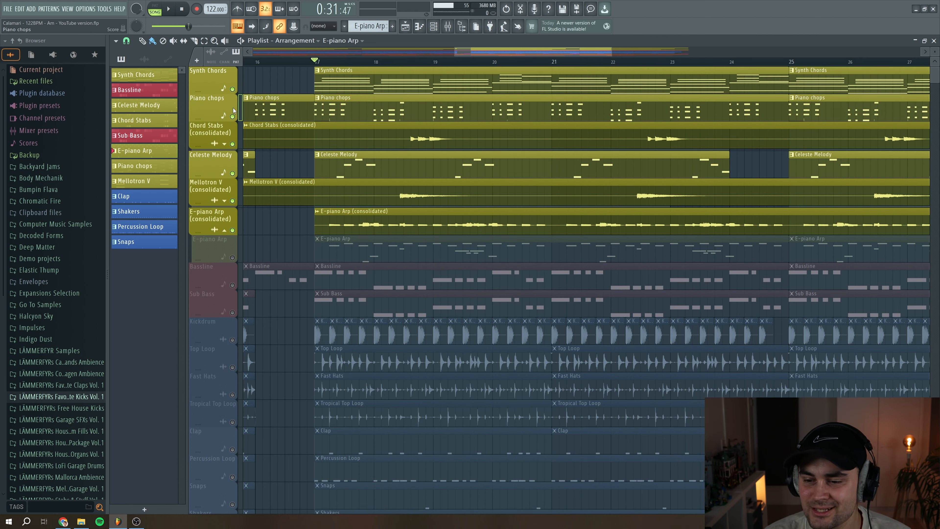
key("space")
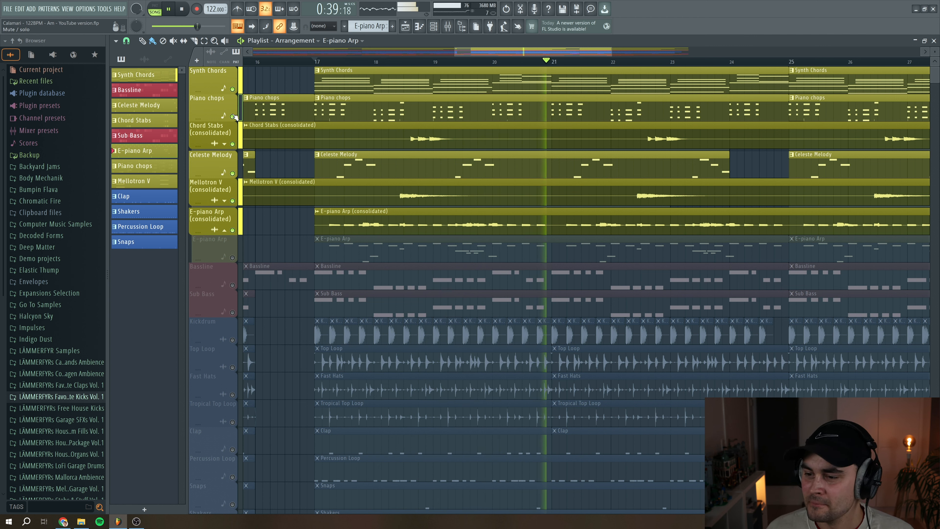
key("space")
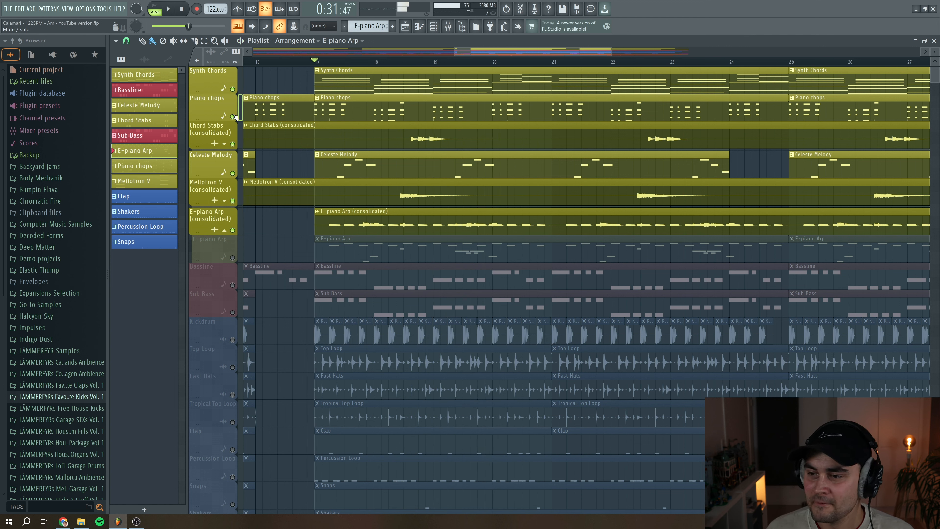
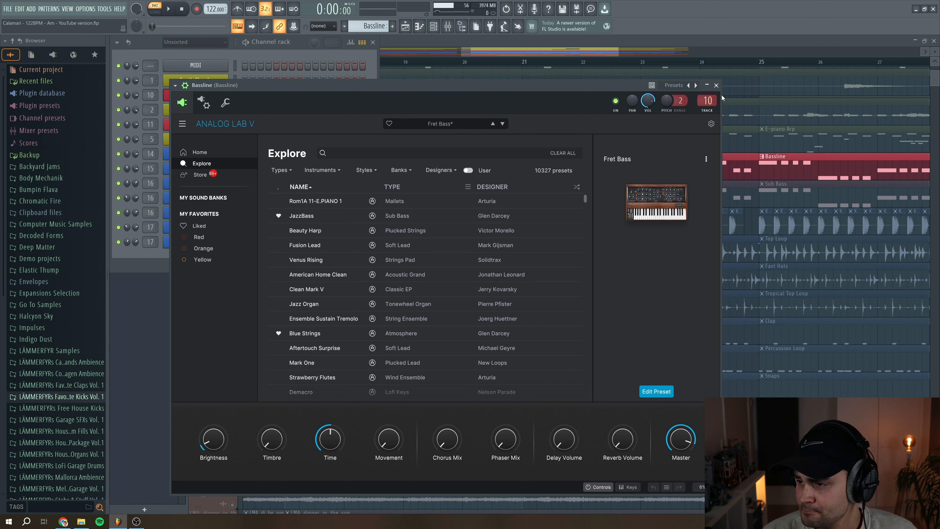
- Close the Bassline's Analog Lab V instrument, open its notes in the piano roll and play the pattern
left_click(716, 85)
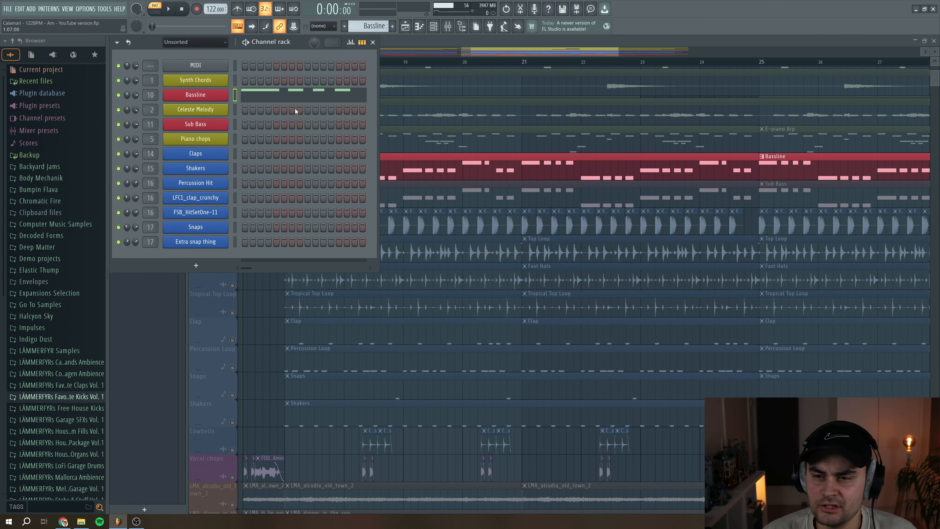
left_click(276, 97)
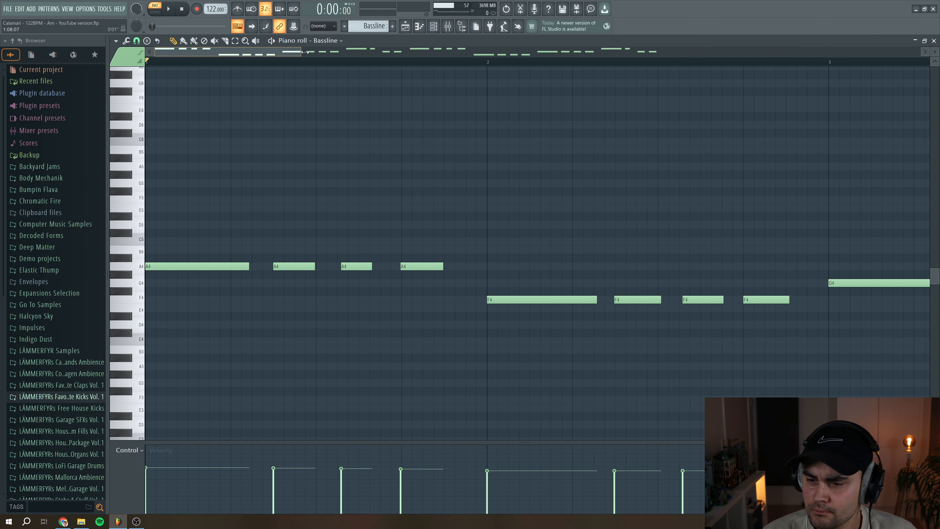
left_click(170, 9)
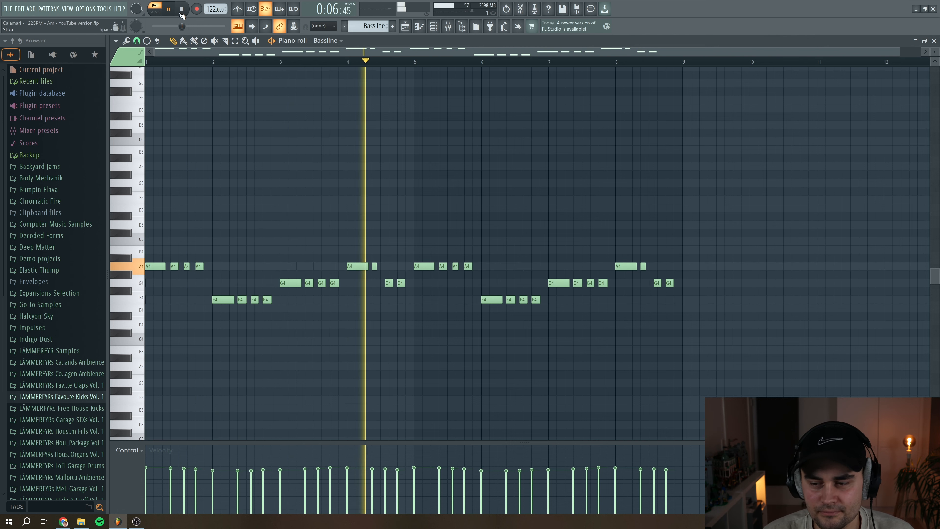
key("space")
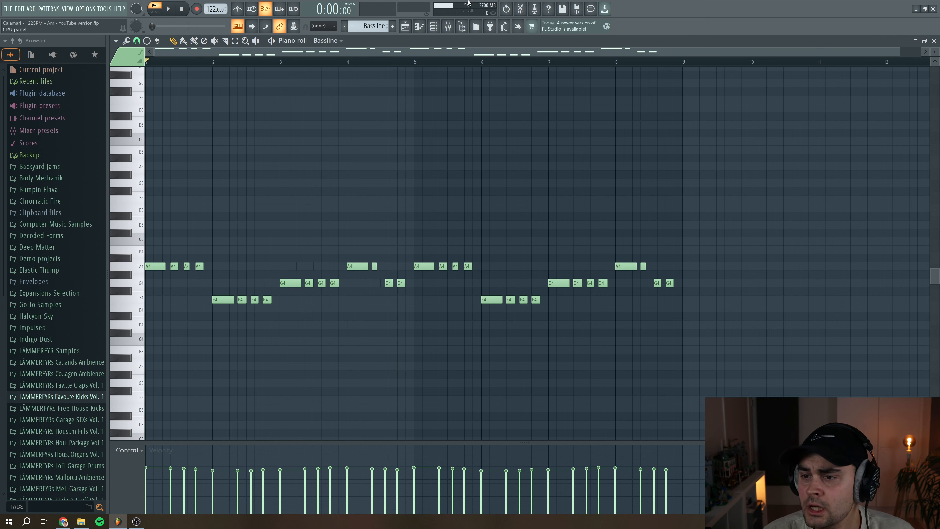
- Open the Bassline's mixer track and examine the whole Clean Plec Bass effect chain in Guitar Rig 6
left_click(434, 26)
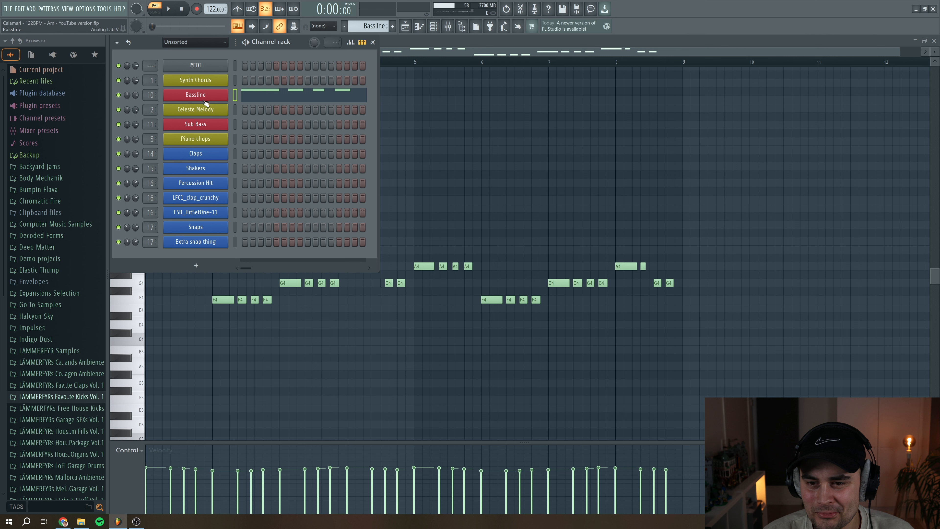
double_click(151, 95)
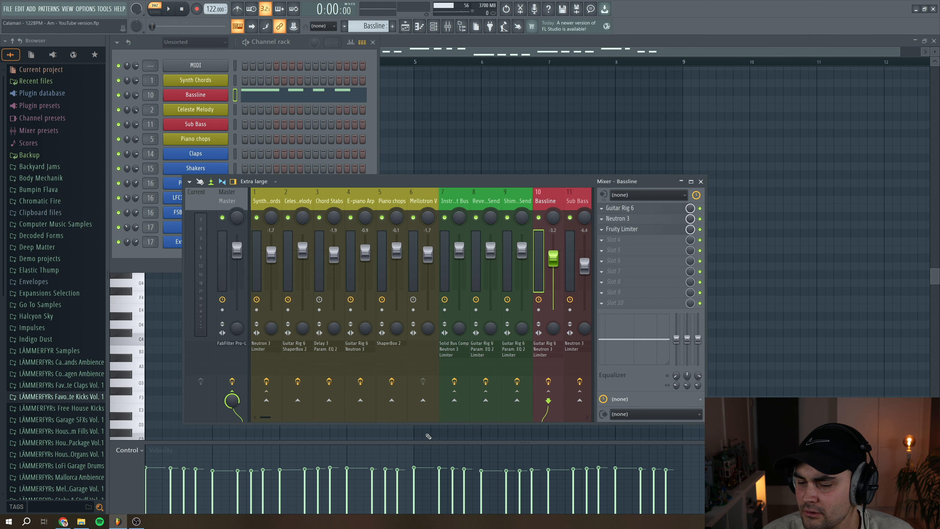
left_click_drag(265, 418, 276, 418)
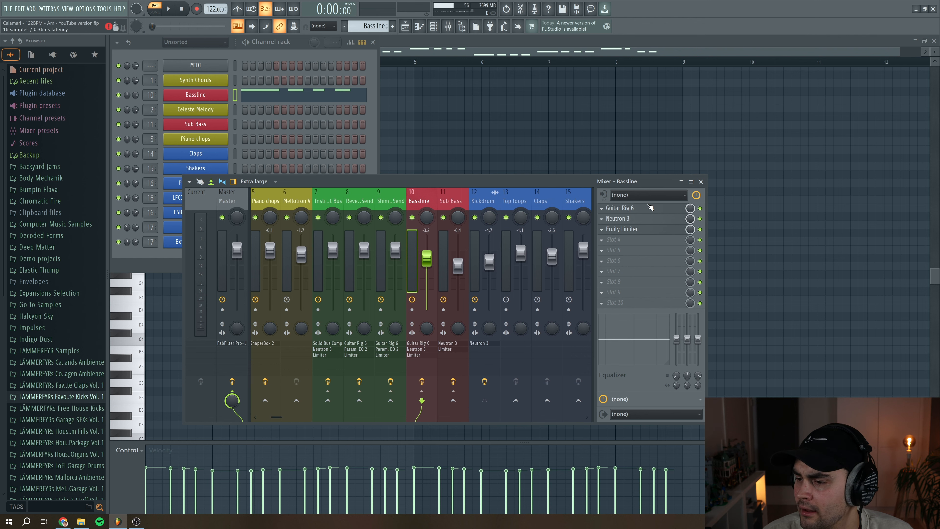
left_click(653, 210)
left_click(339, 107)
left_click(357, 136)
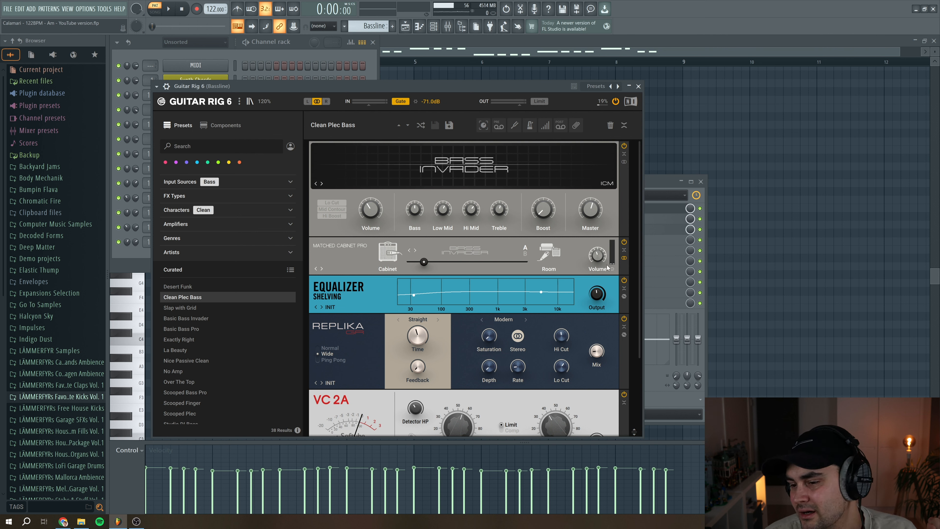
scroll(508, 180, "down", 3)
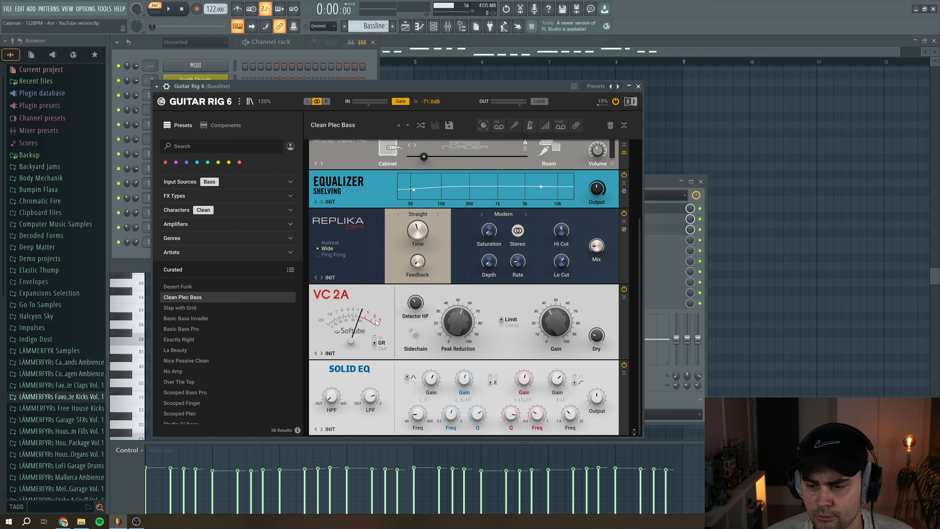
- Play the Bassline while bypassing and re-enabling the Bass Invader amp and Matched Cabinet Pro, and close Guitar Rig 6
left_click(171, 10)
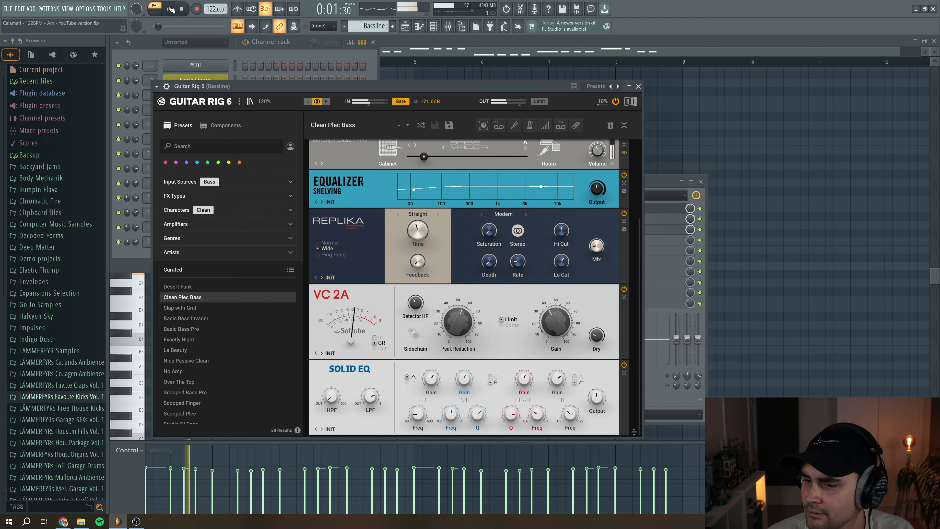
scroll(354, 272, "up", 3)
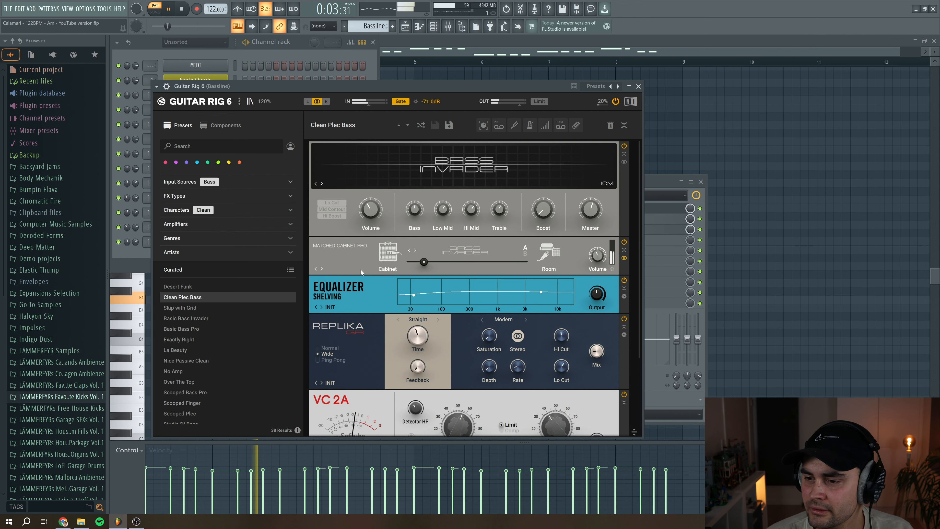
left_click(624, 242)
left_click(624, 146)
left_click(624, 146)
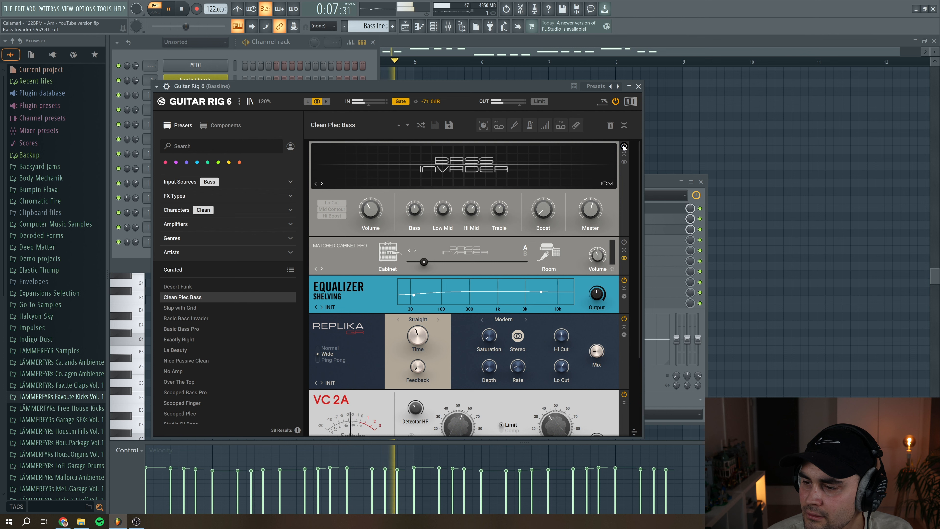
left_click(625, 241)
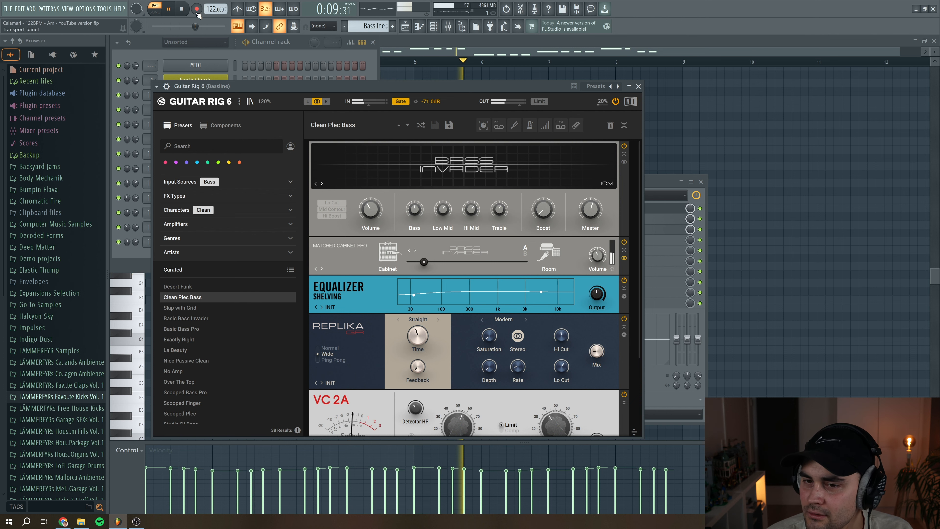
left_click(183, 10)
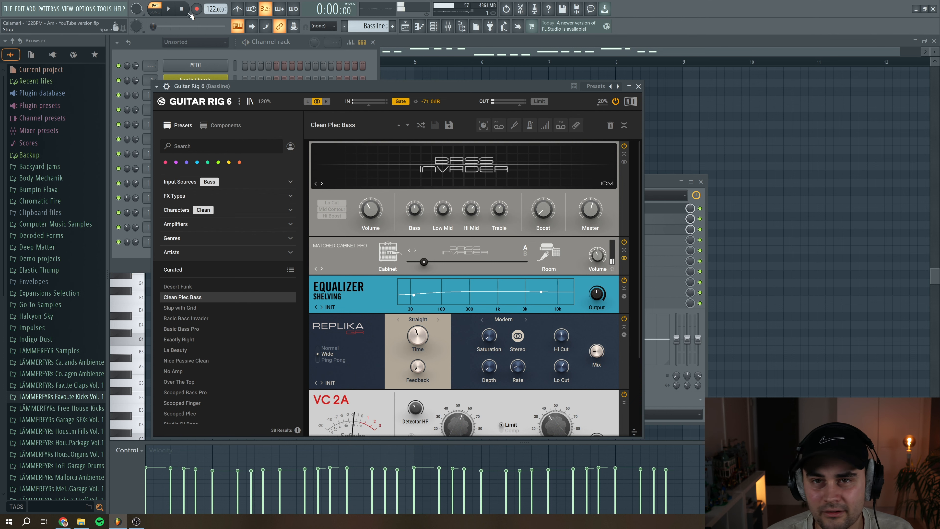
left_click(639, 86)
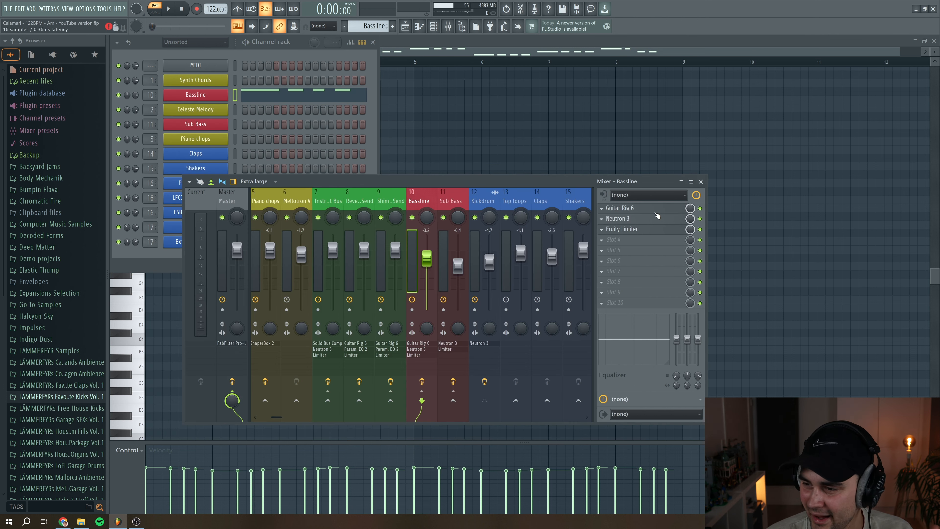
- Examine the Bassline's Neutron 3 EQ curve and Fruity Limiter compressor settings, closing each plugin after viewing
left_click(639, 219)
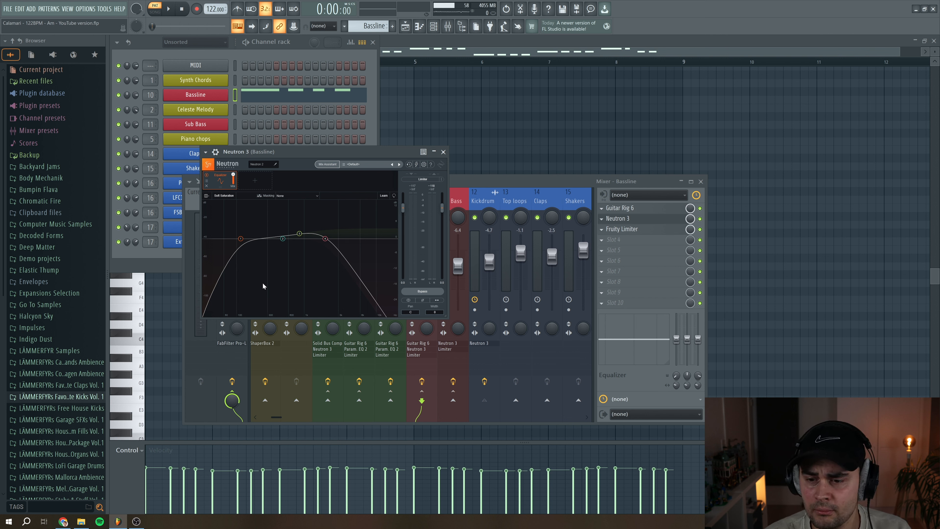
left_click(444, 152)
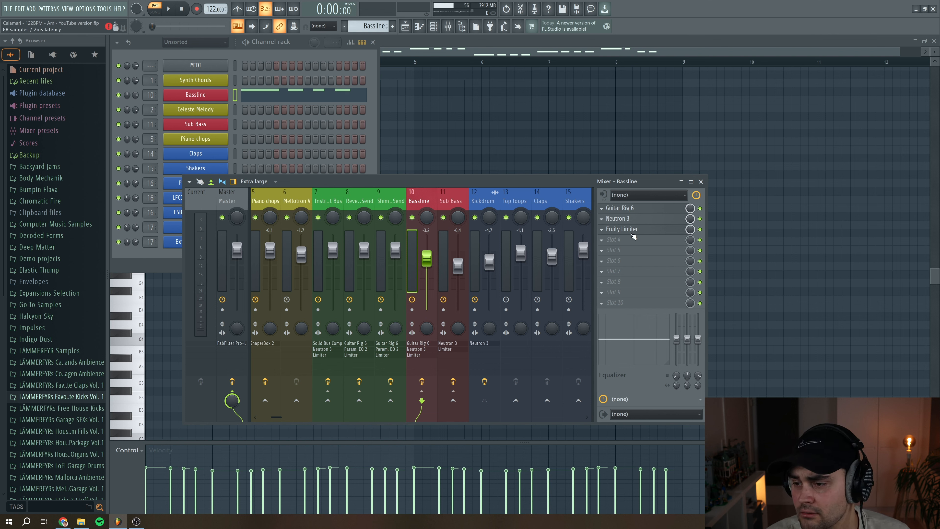
left_click(632, 230)
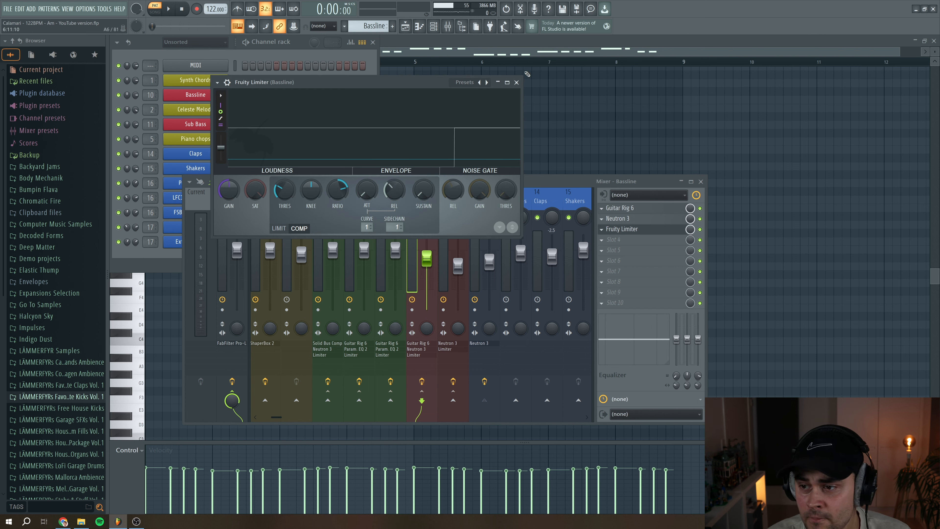
left_click(516, 83)
- Select the Sub Bass mixer track and pattern, play the pattern and view its notes in the piano roll
left_click(454, 200)
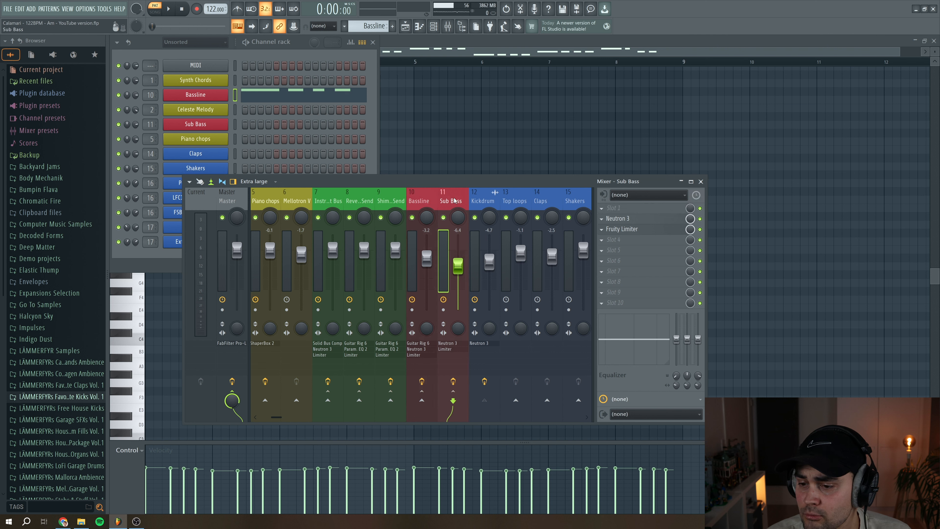
left_click(367, 26)
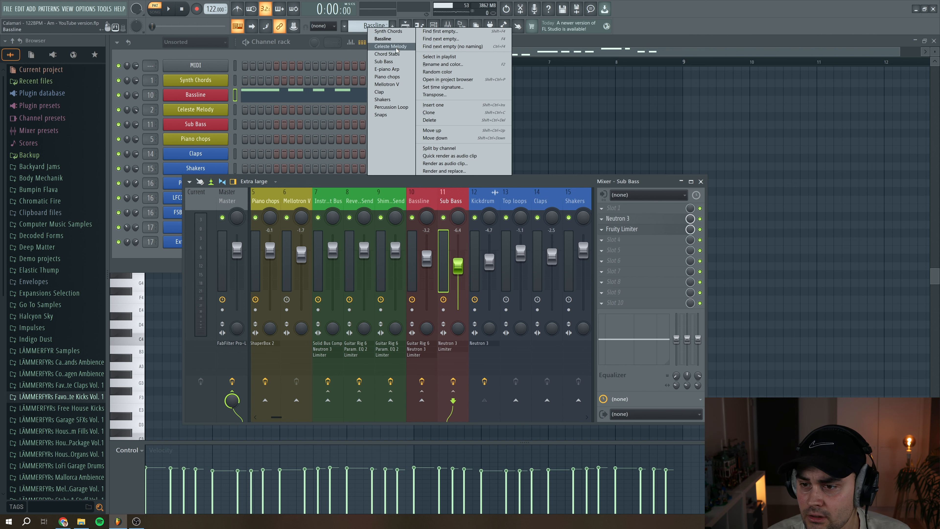
left_click(383, 61)
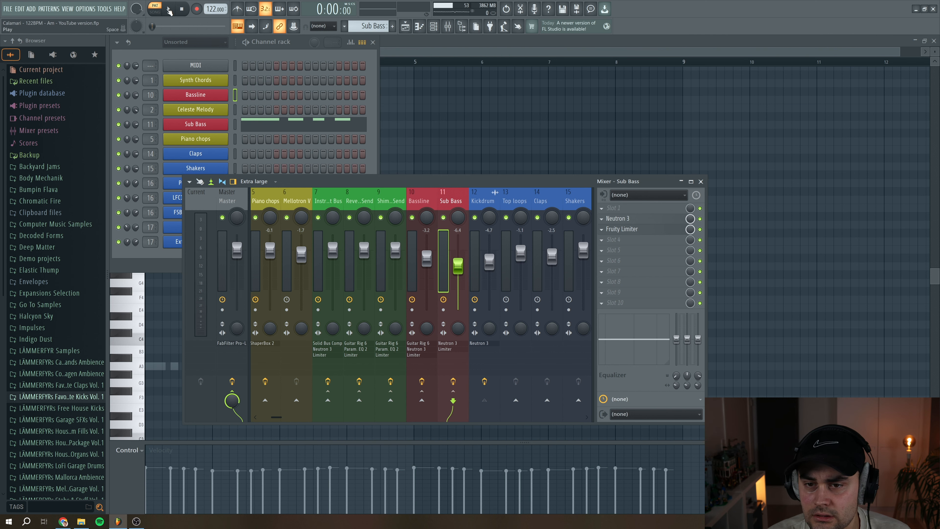
left_click(169, 9)
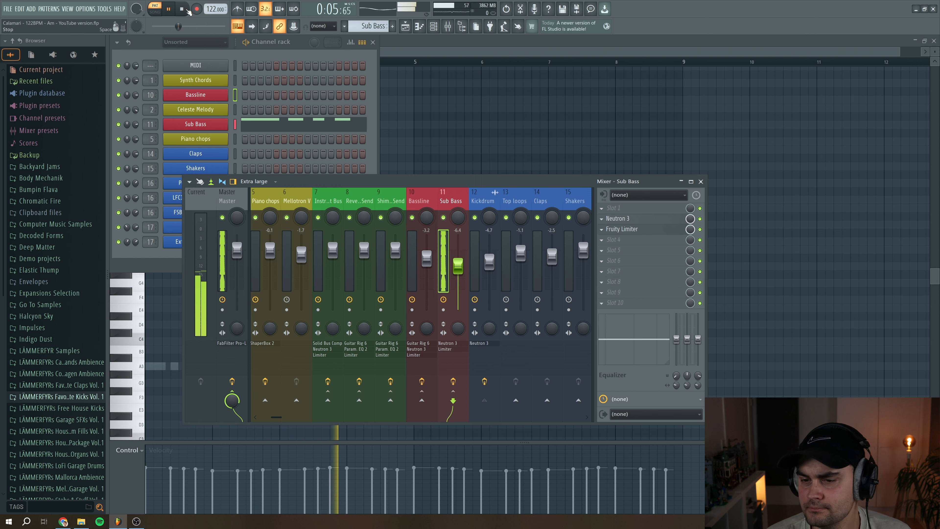
left_click(279, 126)
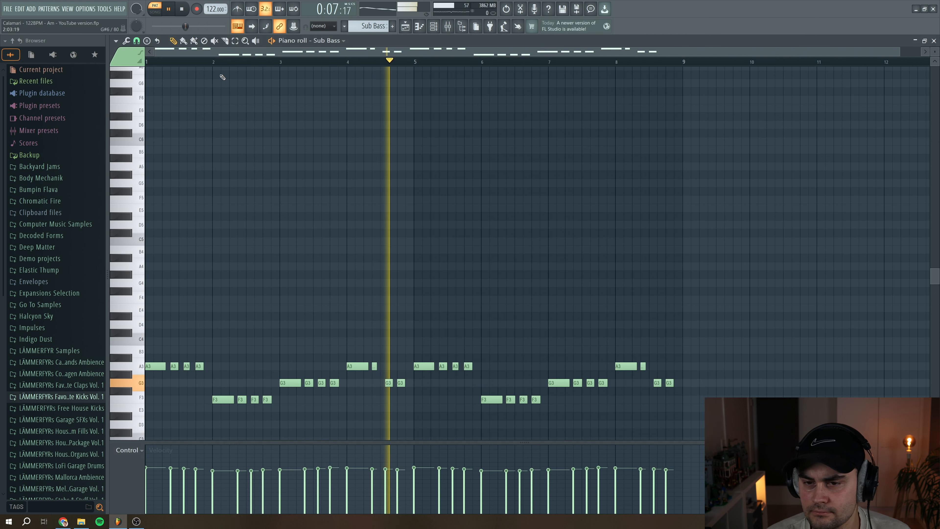
left_click(181, 8)
- Examine the Sub Bass's Neutron 3 low-pass, Proportional Q and low-shelf bands and its Fruity Limiter settings, closing both plugins
scroll(306, 314, "down", 1)
scroll(306, 314, "down", 1)
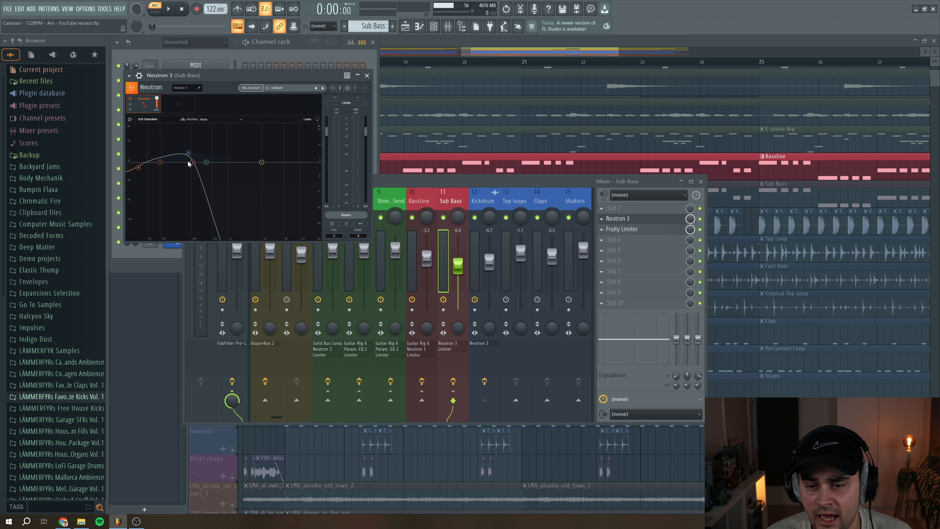
left_click(193, 163)
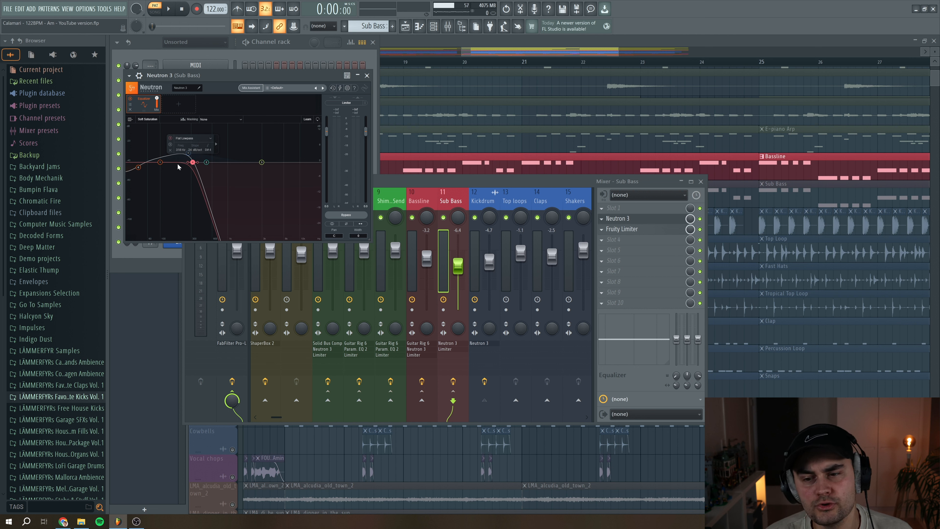
left_click(188, 153)
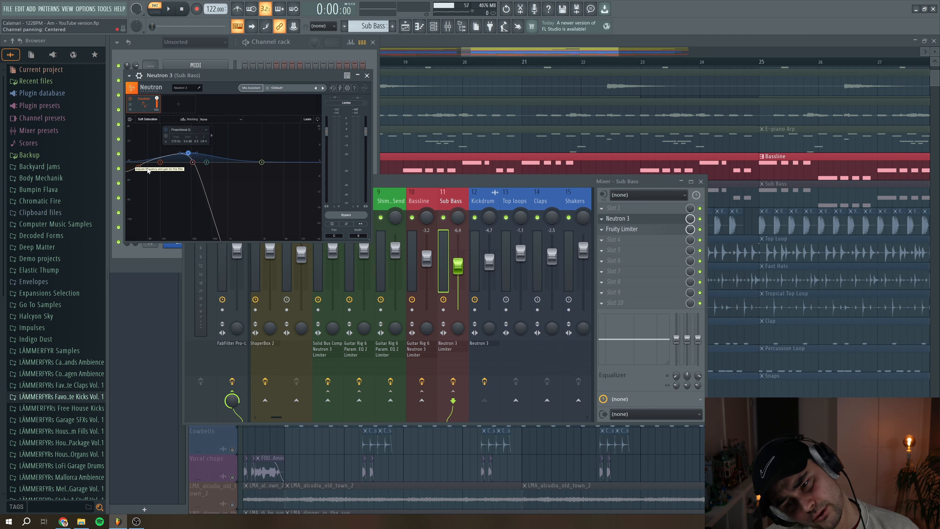
left_click(139, 168)
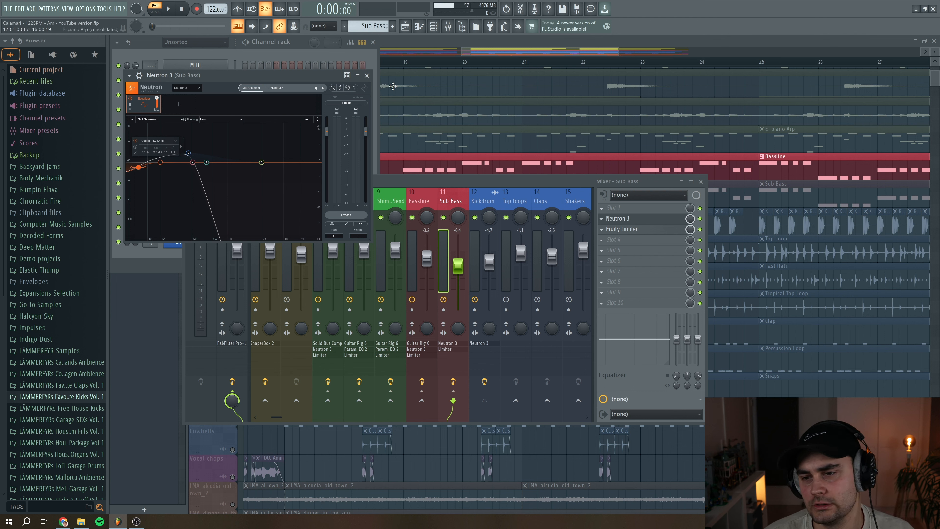
left_click(367, 75)
left_click(641, 230)
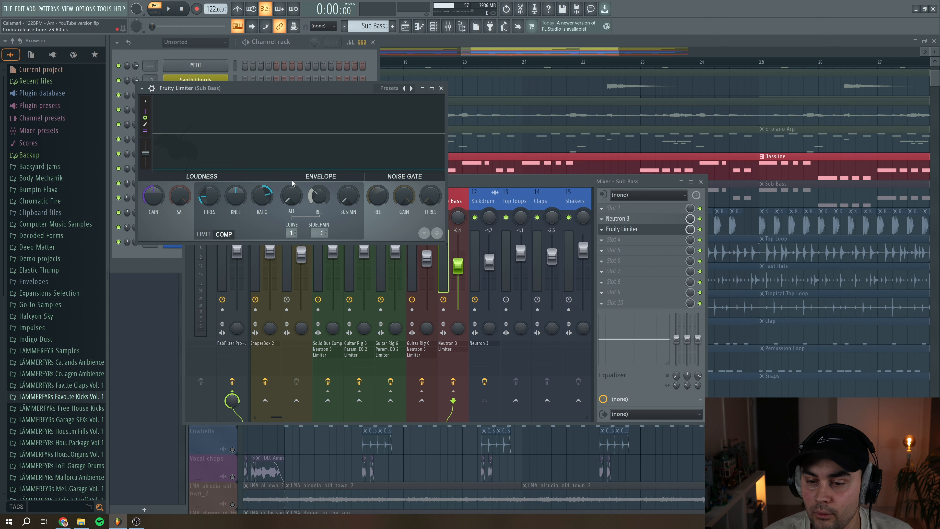
left_click(442, 88)
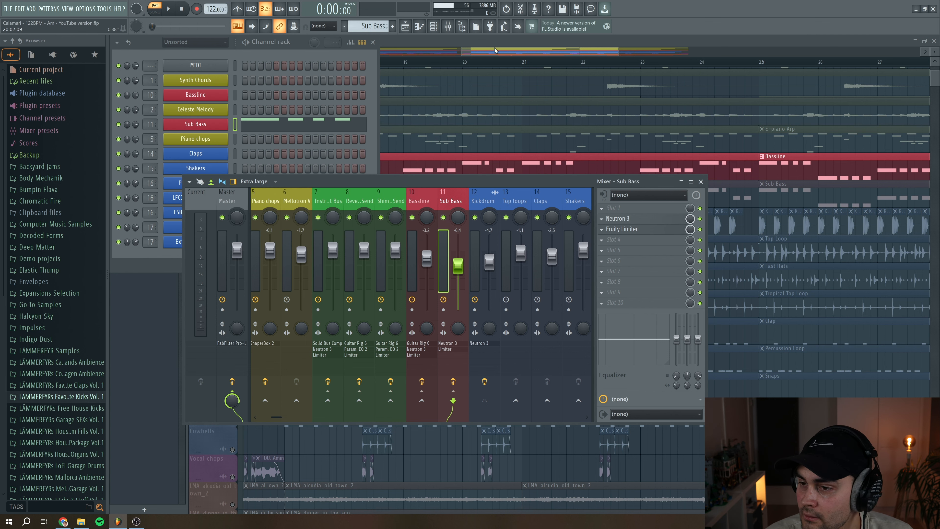
- Unmute the Sub Bass track in the playlist and play it together with the Bassline from bar 17
left_click(478, 58)
left_click(233, 202)
left_click(287, 63)
key("space")
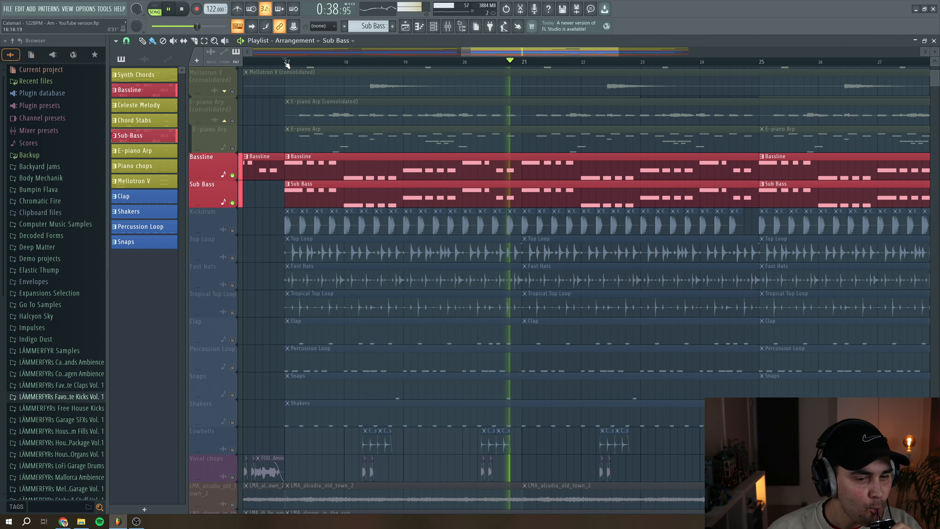
left_click(181, 9)
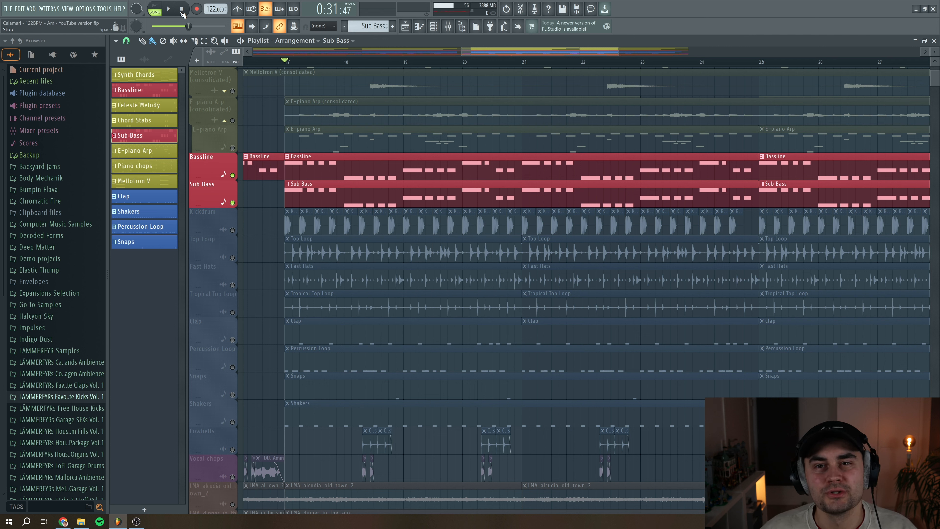
- Unmute all melodic tracks from Synth Chords to E-piano Arp and play them with both basses from bar 17
left_click(232, 140)
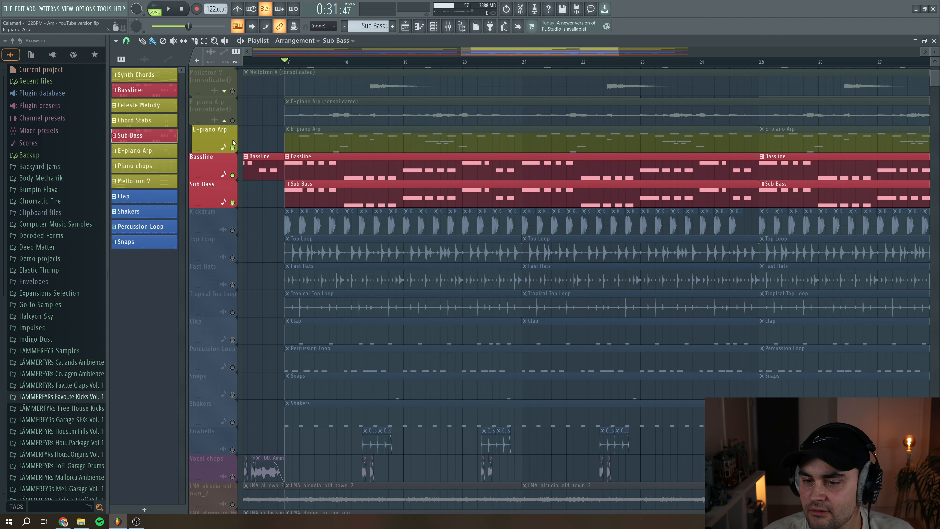
scroll(237, 186, "up", 4)
left_click_drag(231, 182, 232, 88)
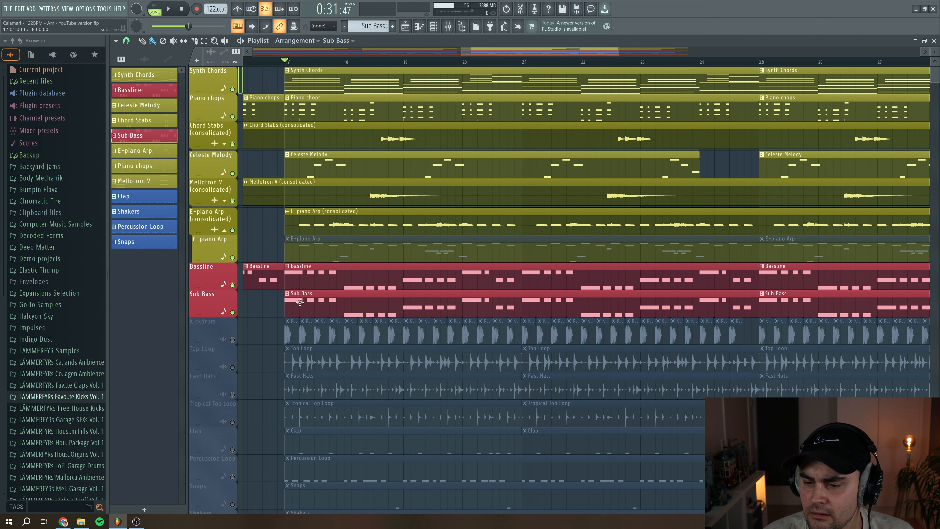
key("space")
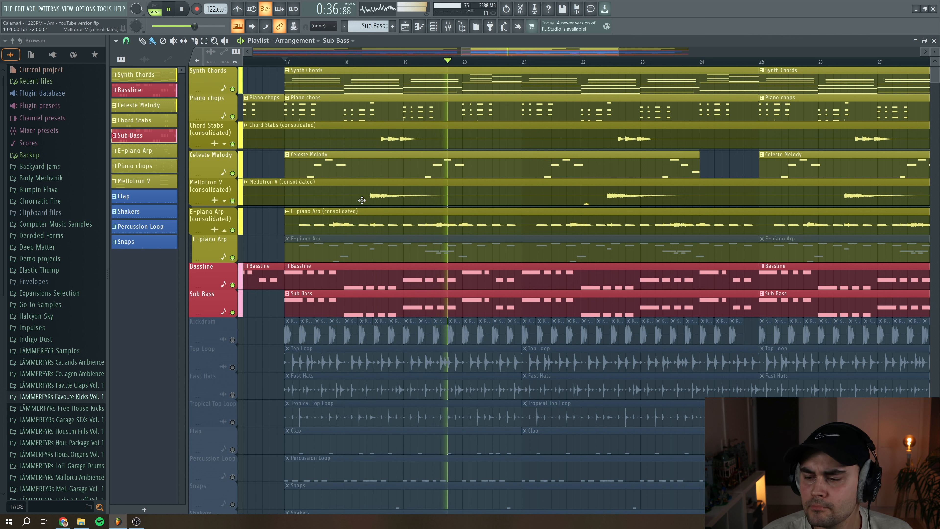
left_click(182, 8)
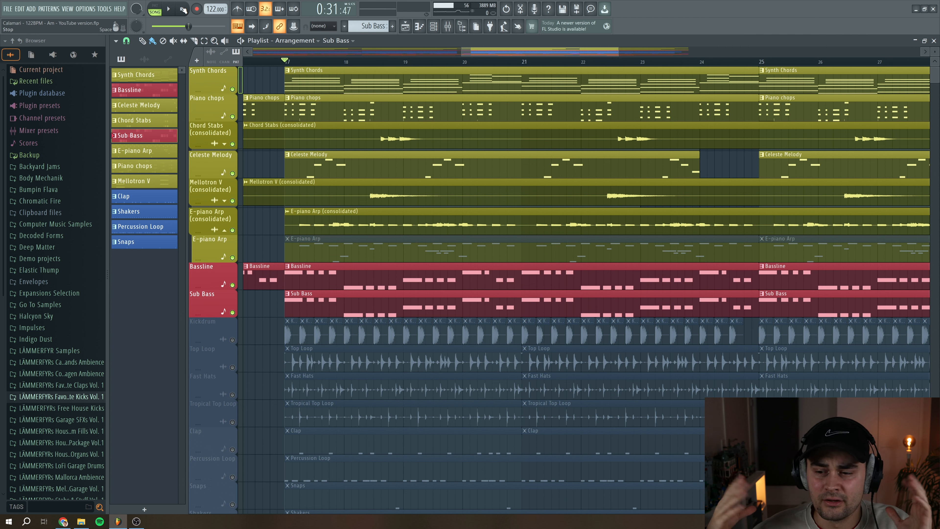
- Solo the Kickdrum track in the playlist and play it from bar 17
scroll(285, 118, "down", 3)
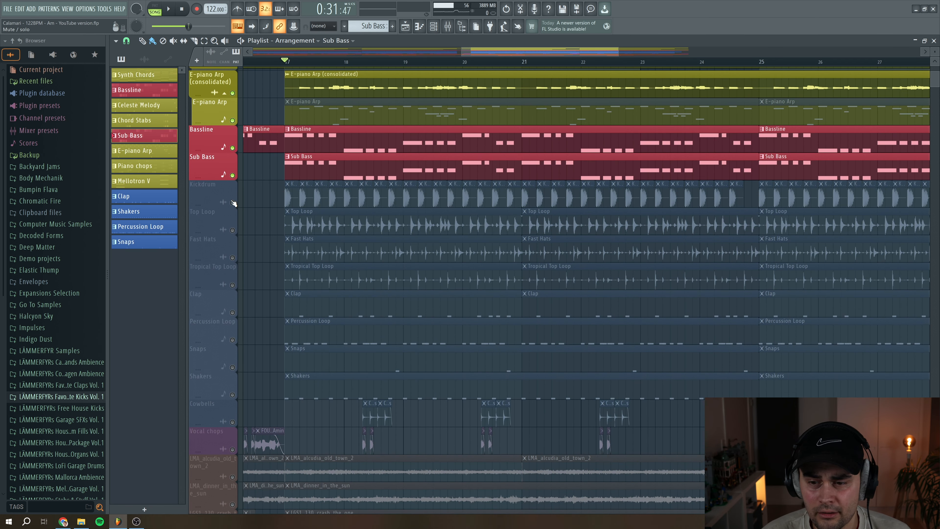
left_click(233, 202)
right_click(233, 203)
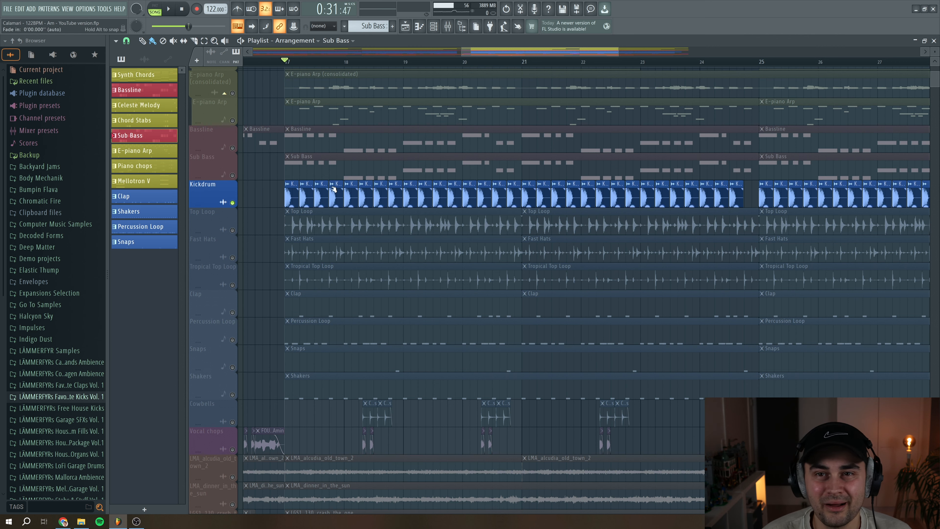
left_click_drag(620, 50, 549, 52)
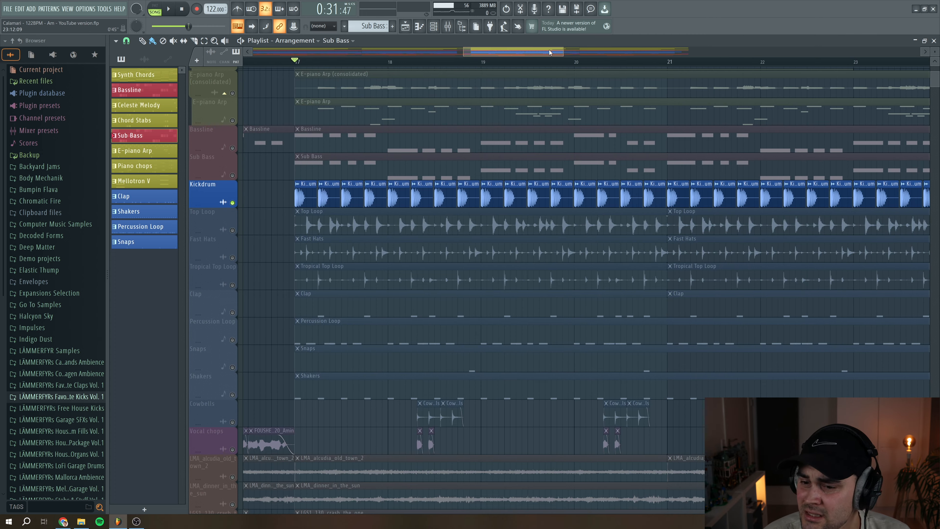
key("space")
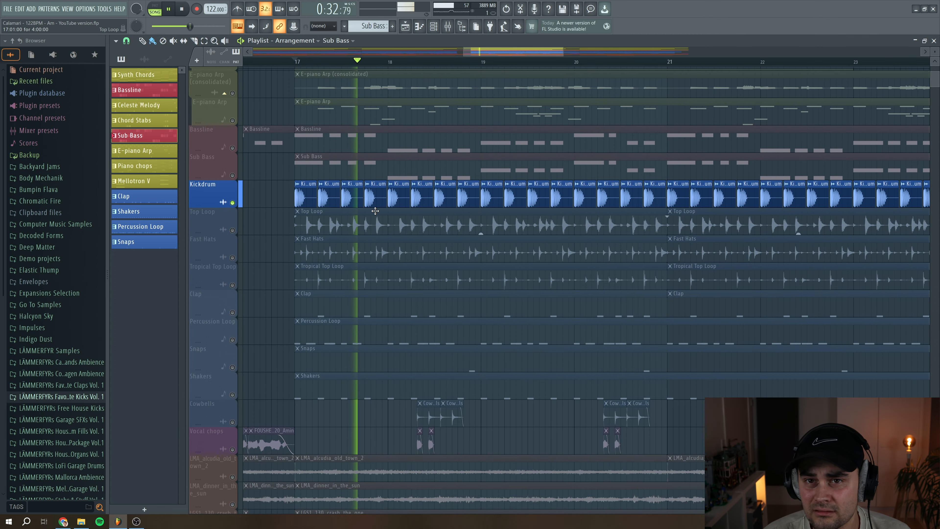
key("space")
- Unmute the Top Loop track and play it with the Kickdrum from bar 17
scroll(275, 242, "down", 1)
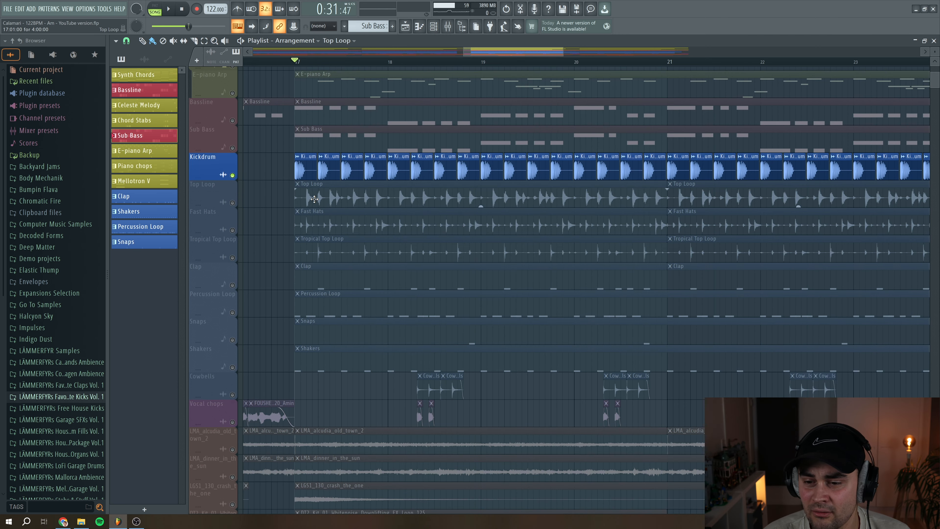
left_click(232, 203)
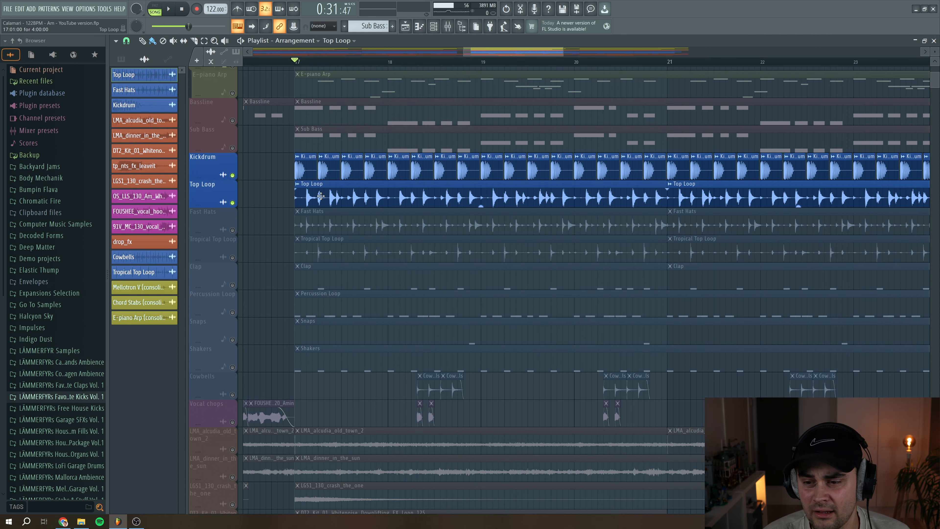
key("space")
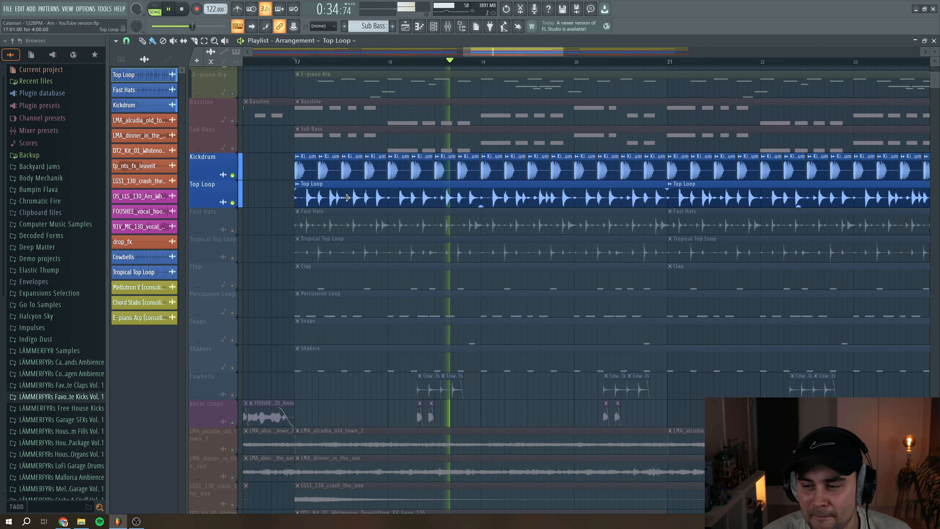
key("space")
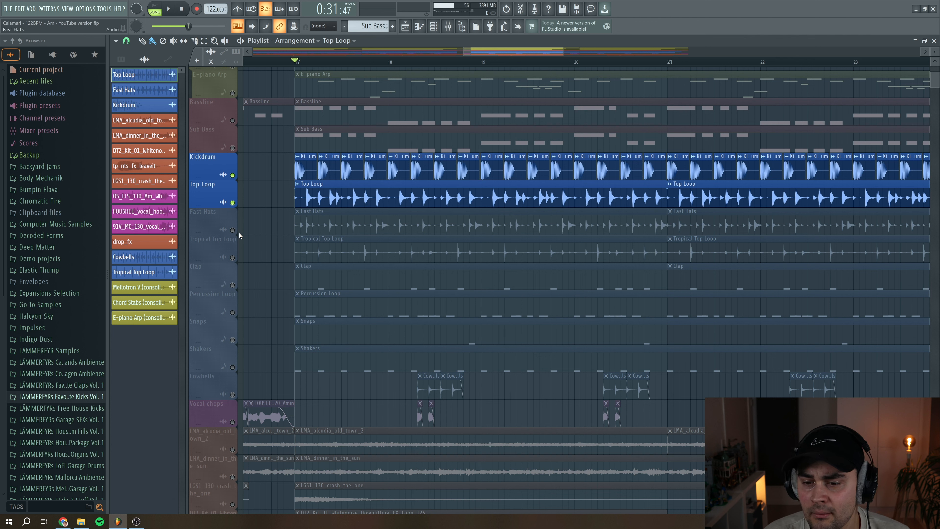
- Unmute the Fast Hats track and play it with the Kickdrum and Top Loop from bar 17
left_click(233, 231)
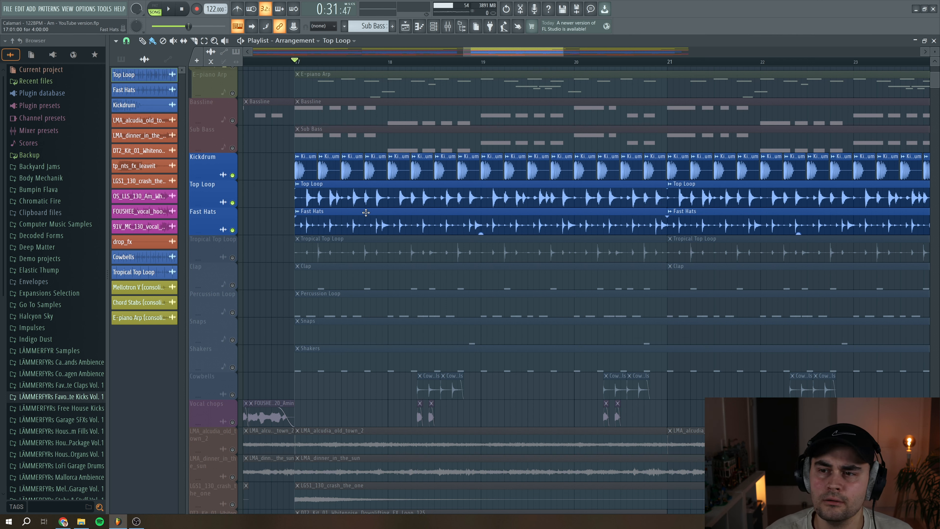
left_click_drag(566, 52, 531, 53)
key("space")
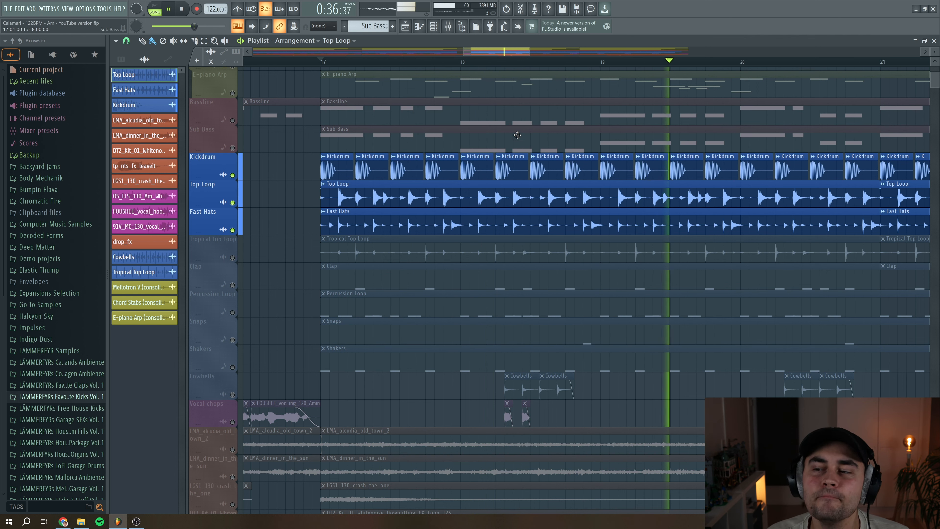
key("space")
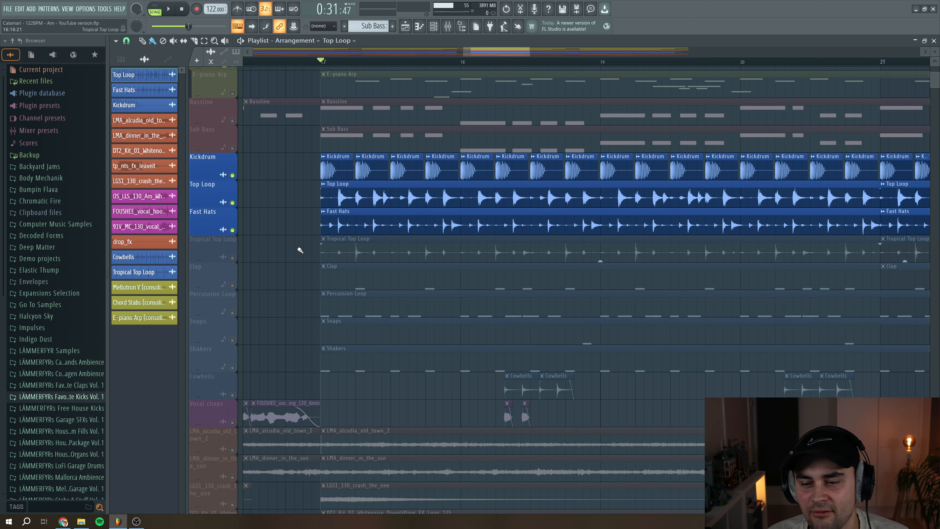
- Unmute the Tropical Top Loop track and play it with the Kickdrum, Top Loop and Fast Hats from bar 17
left_click(232, 256)
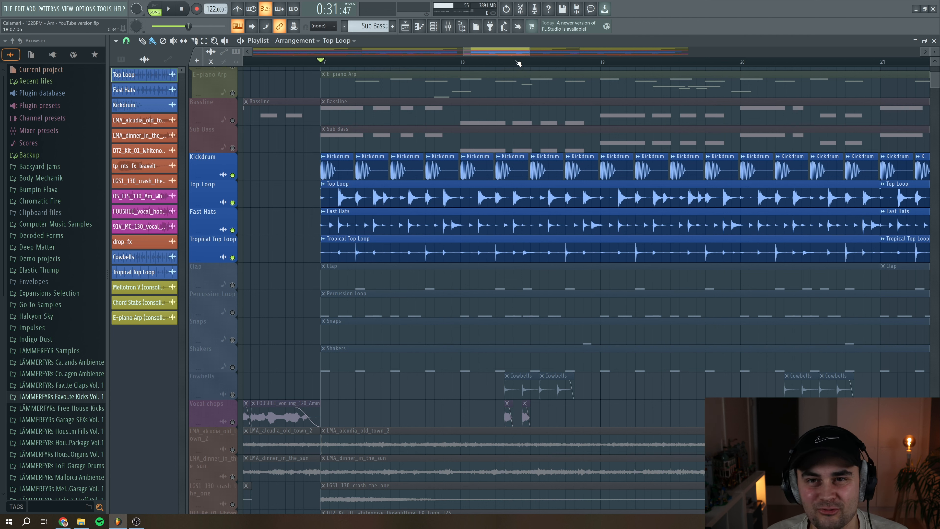
key("space")
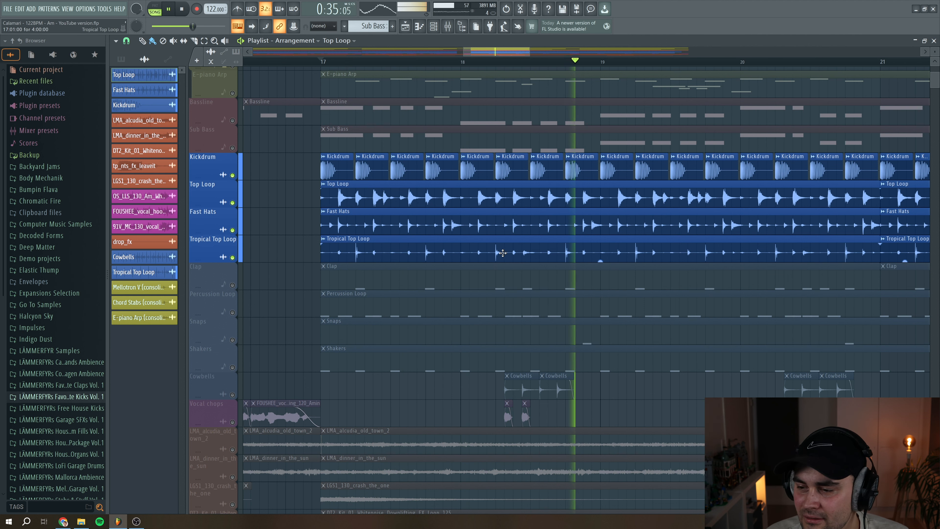
key("space")
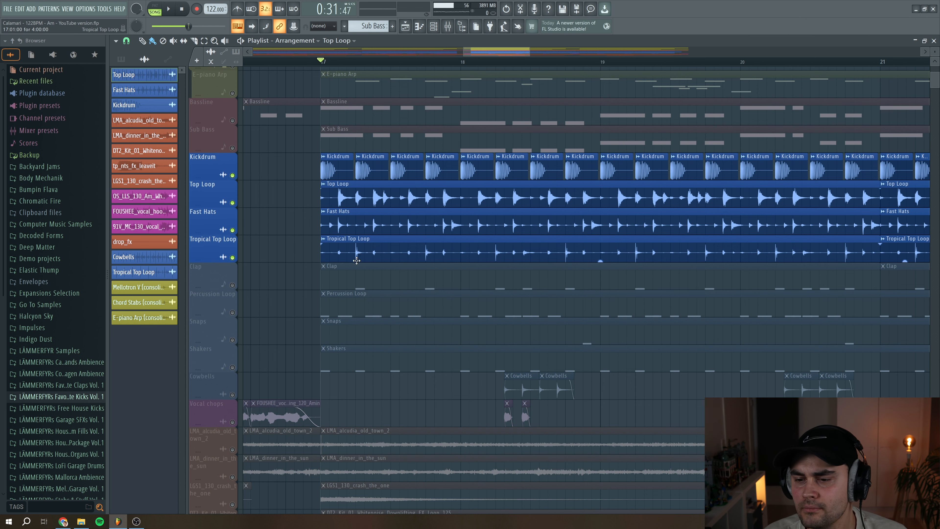
scroll(347, 236, "down", 3)
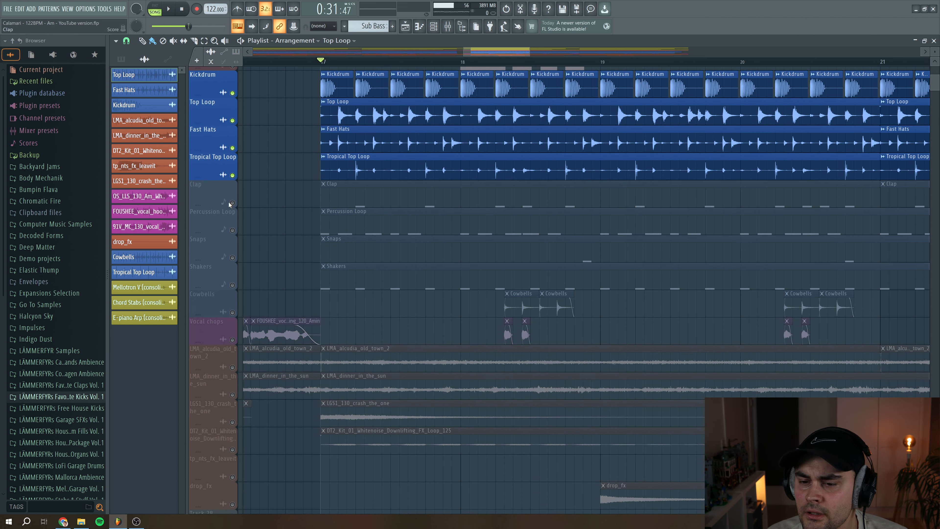
- Unmute the Clap track and play it with the Kickdrum and the three loop tracks from bar 17
left_click(232, 203)
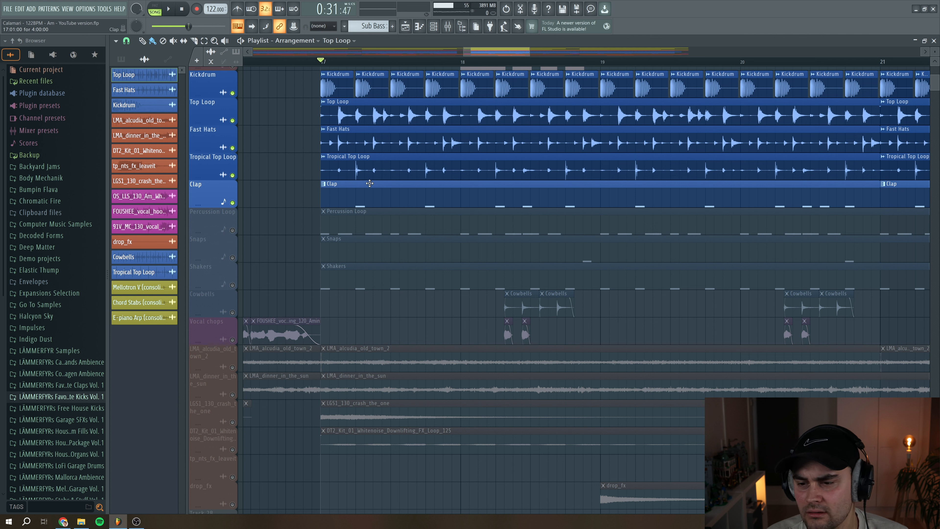
key("space")
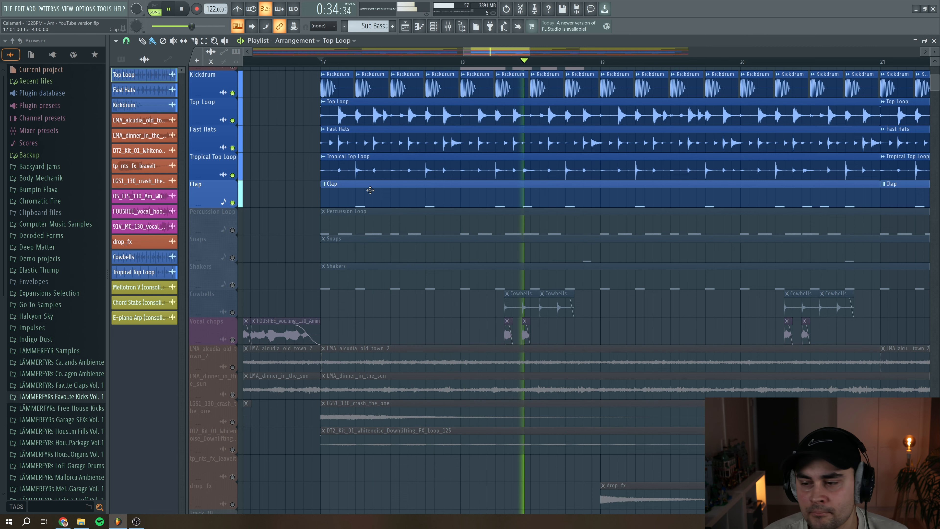
left_click_drag(476, 52, 499, 49)
key("space")
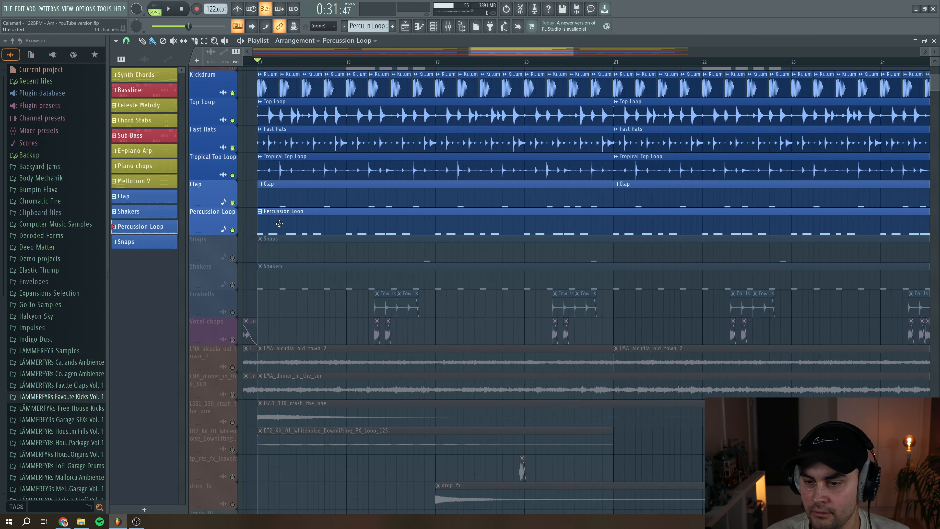
- Open the Percussion Loop pattern's notes and inspect its Percussion Hit, LFC1_clap_crunchy and FSB_HitSetOne-11 samples in the sampler
double_click(279, 223)
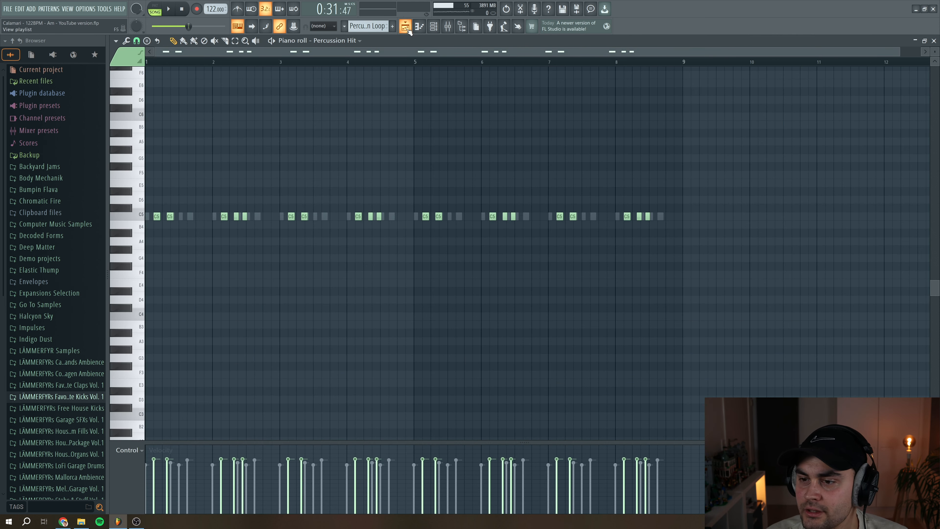
key("F6")
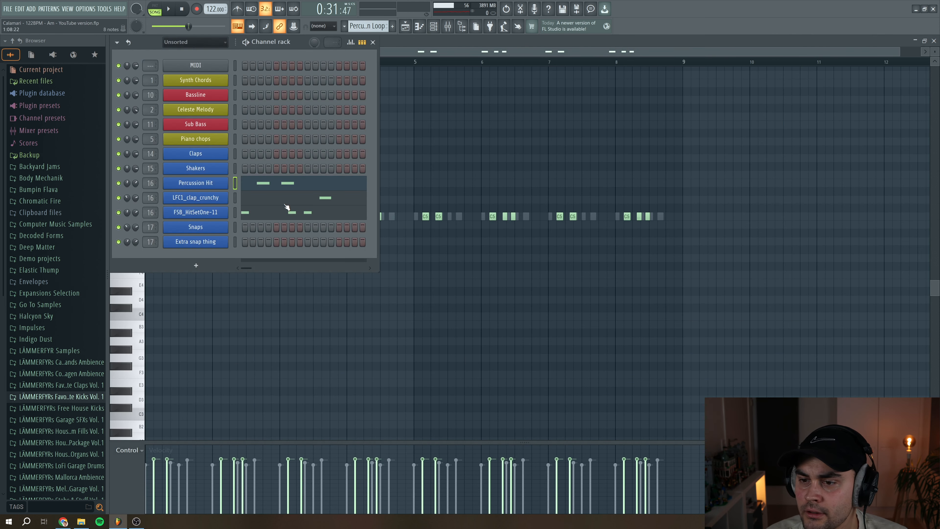
left_click(214, 184)
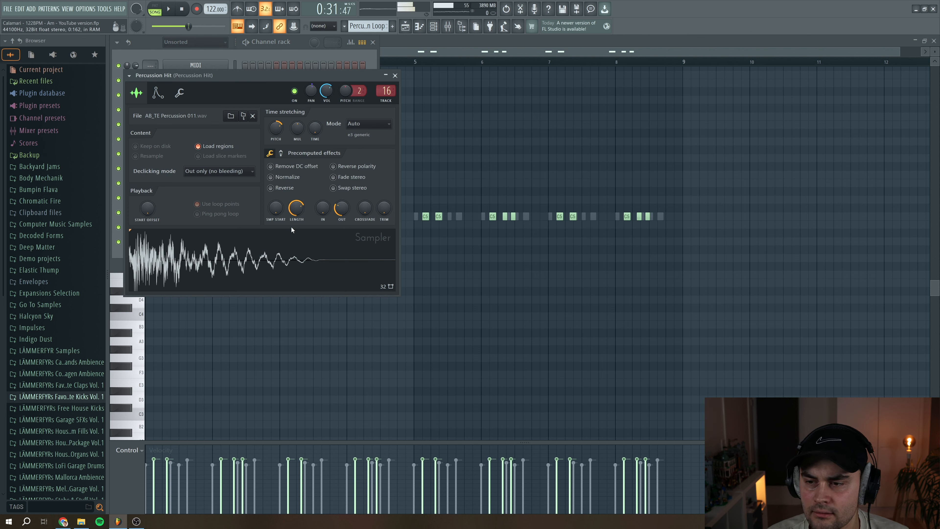
left_click(395, 75)
left_click(215, 197)
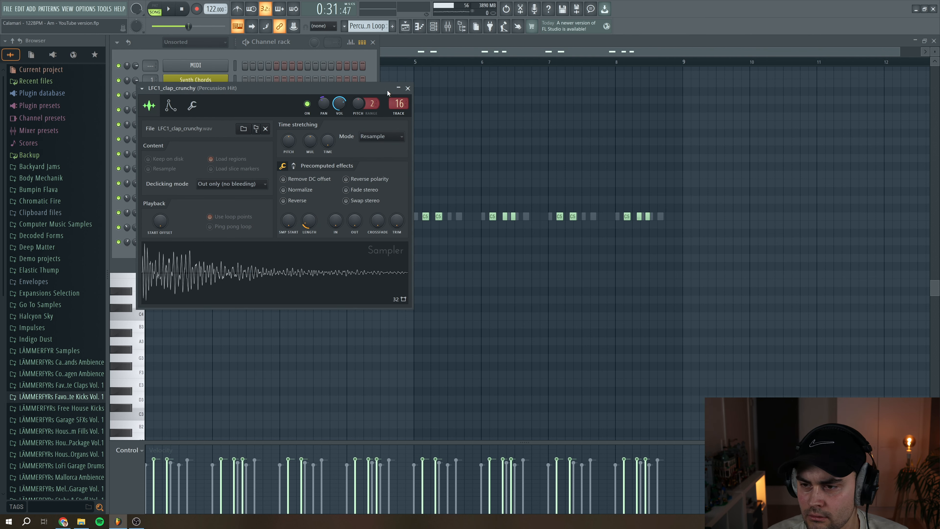
left_click(407, 89)
left_click(195, 212)
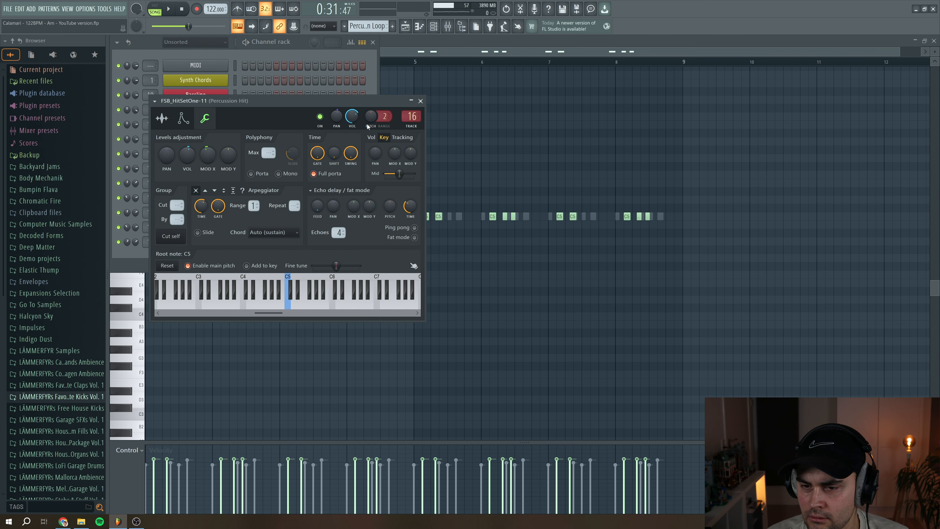
left_click(163, 118)
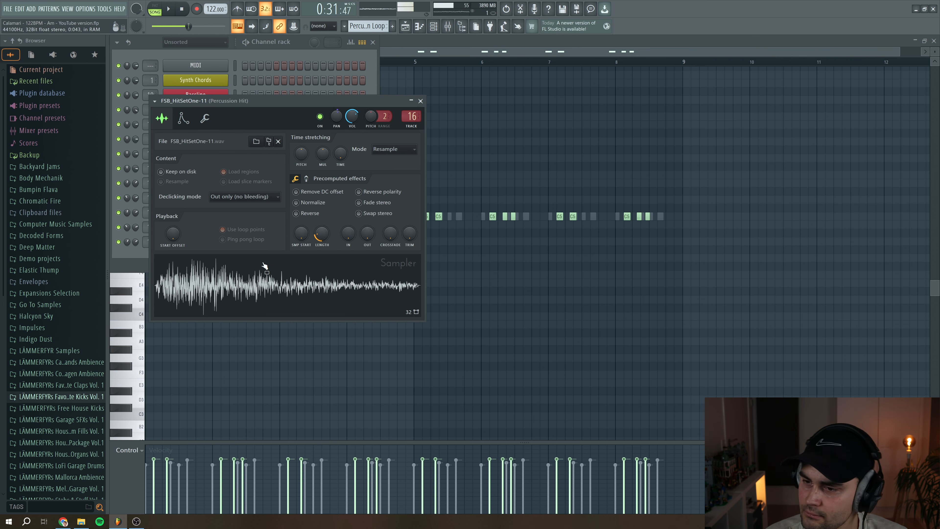
left_click(421, 101)
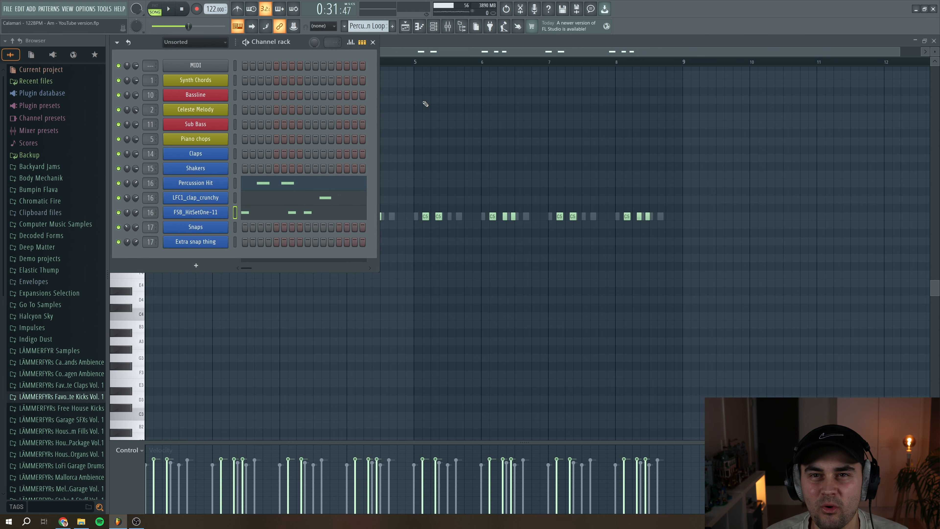
- Return to the playlist and play the Percussion Loop with the other active drums from bar 17
left_click(934, 41)
key("F6")
key("space")
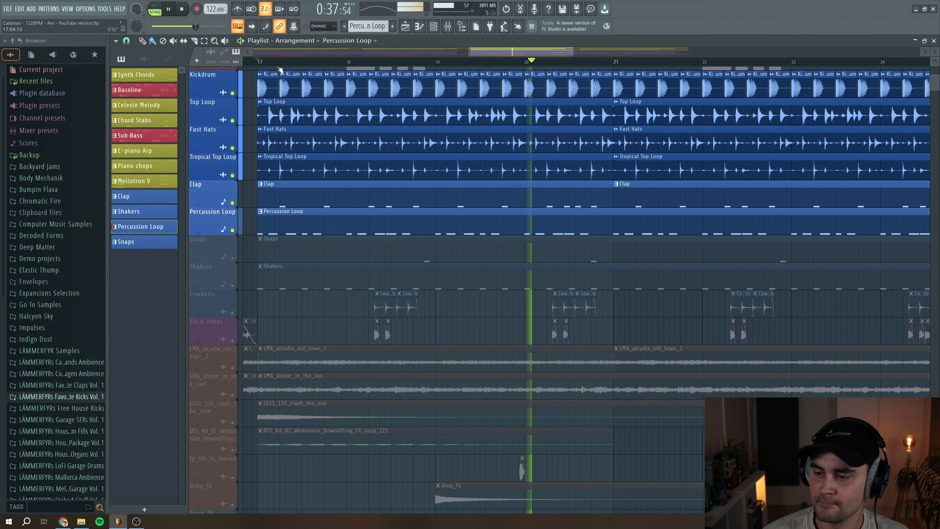
key("space")
- Unmute the Snaps track, view its pattern's notes and play it with the drums from midway through bar 18
left_click(232, 258)
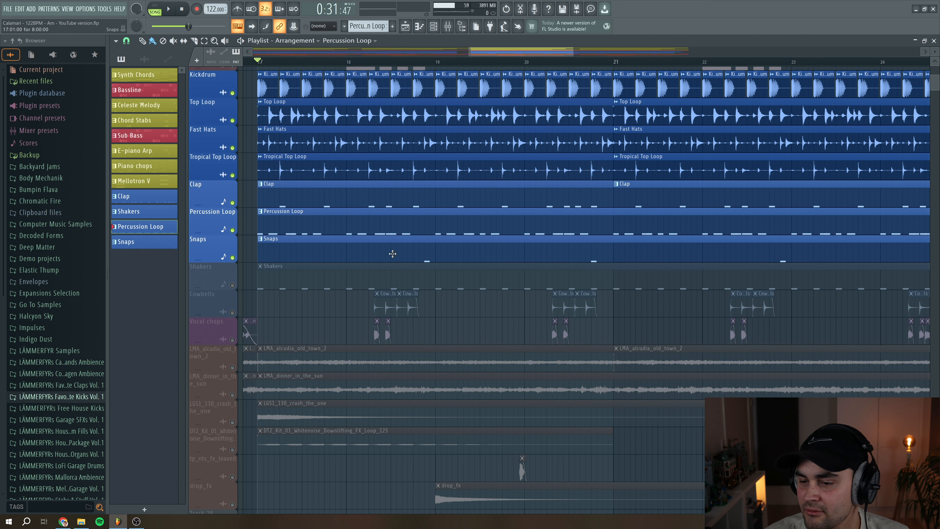
left_click(407, 67)
double_click(432, 250)
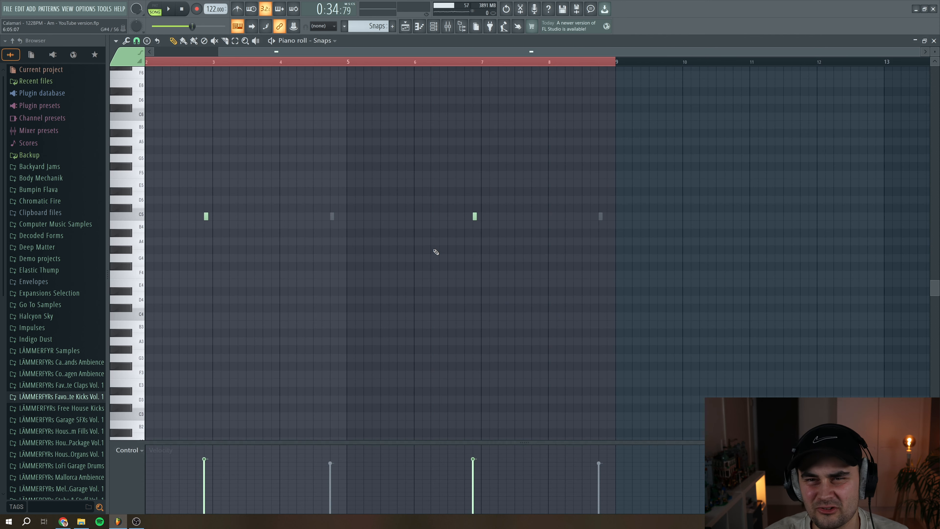
left_click_drag(332, 52, 256, 63)
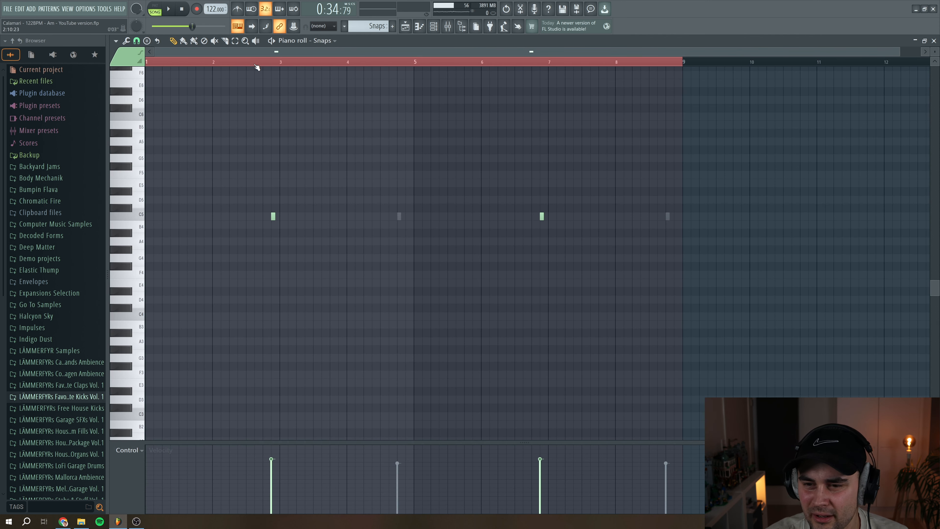
key("space")
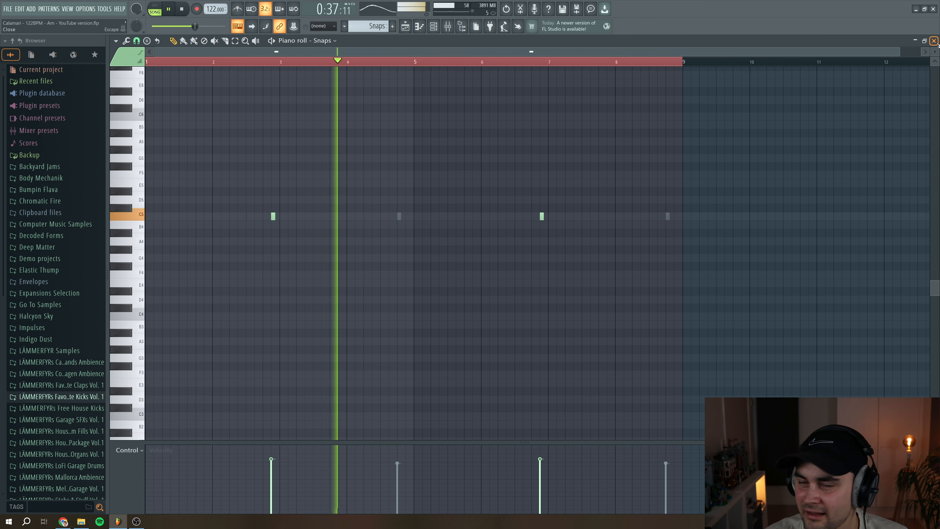
key("F5")
scroll(463, 256, "down", 1)
key("space")
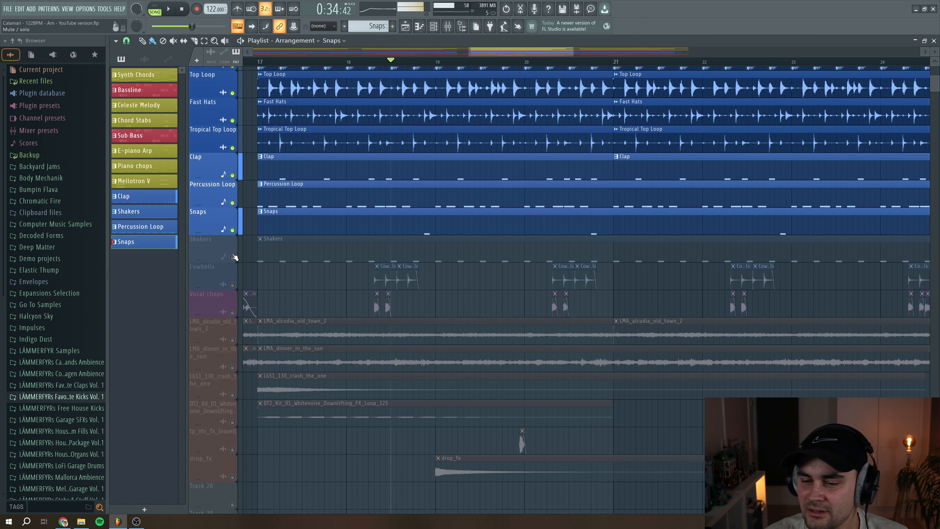
- Unmute the Shakers track and play it with the other drums from bar 17
left_click(233, 258)
left_click(262, 62)
left_click(287, 251)
key("space")
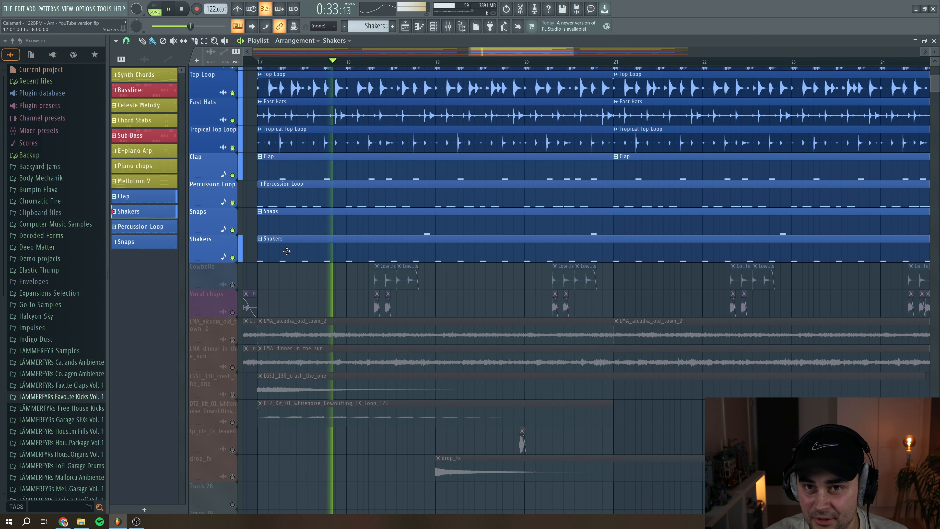
- Show the Shakers channel, switch playback to pattern mode and play the Shakers notes on their own
key("F6")
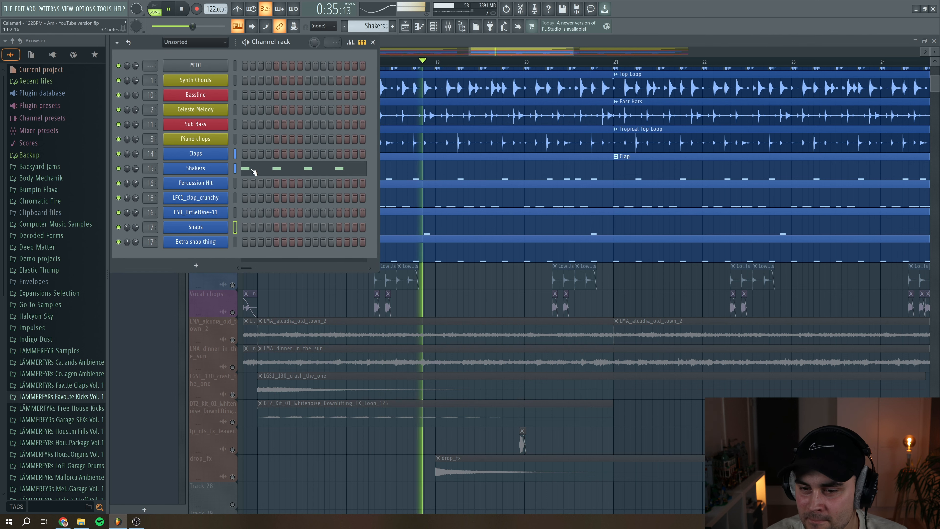
key("space")
left_click(158, 5)
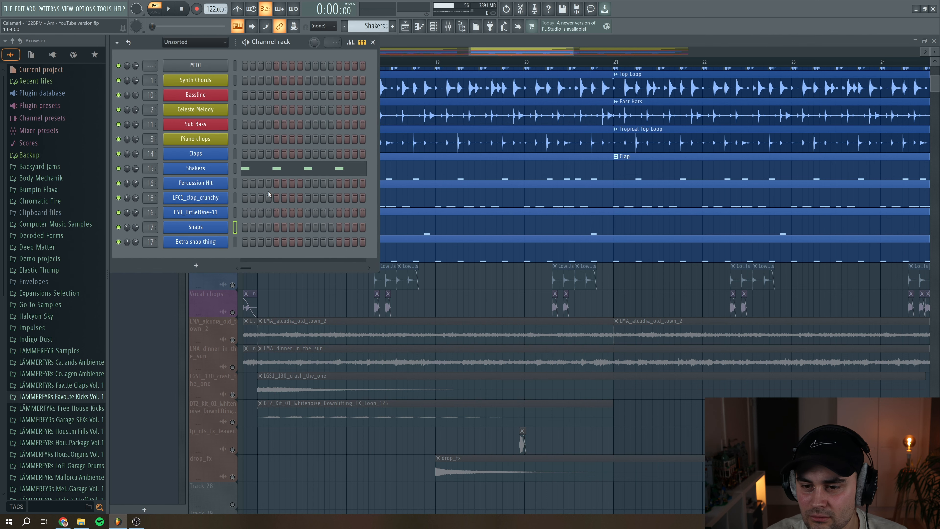
left_click(263, 168)
left_click(171, 9)
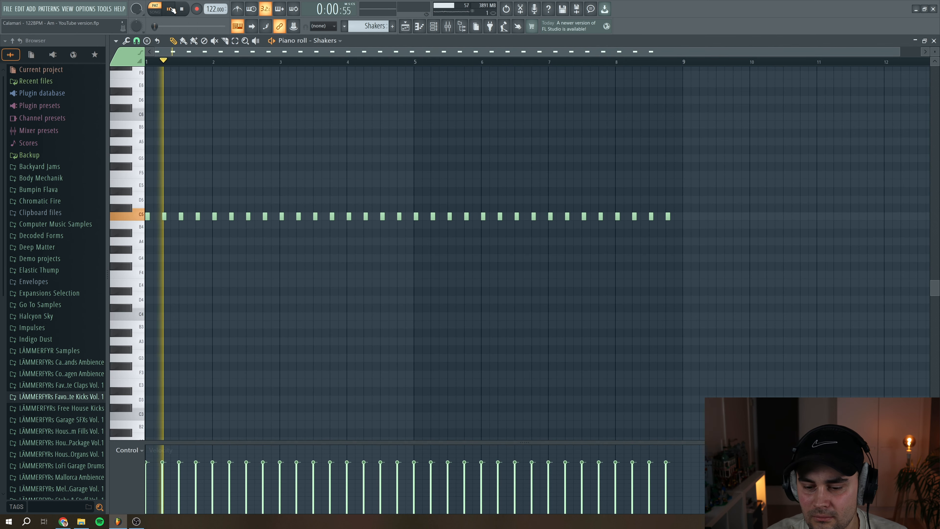
left_click(183, 10)
- Examine the note pan values of the Shakers pattern, switch back to note velocity and return to the playlist
left_click(129, 453)
left_click(140, 465)
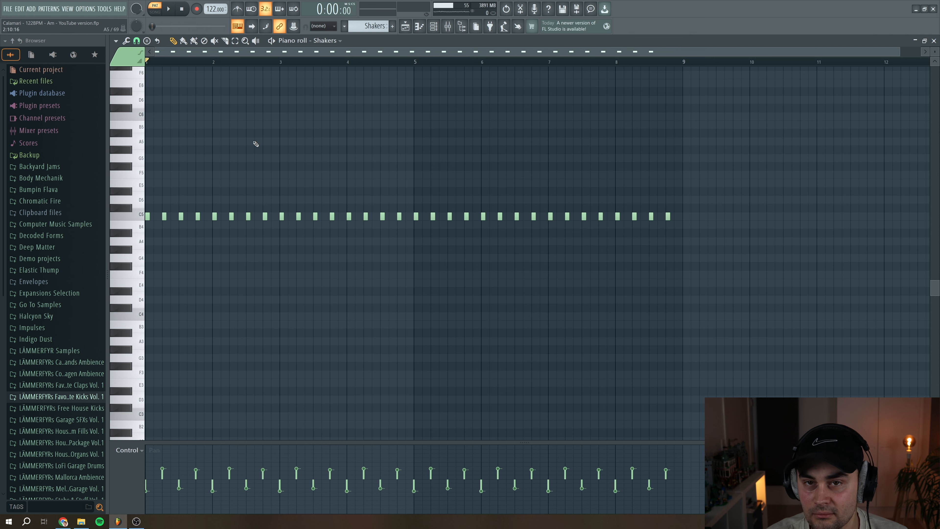
left_click(128, 450)
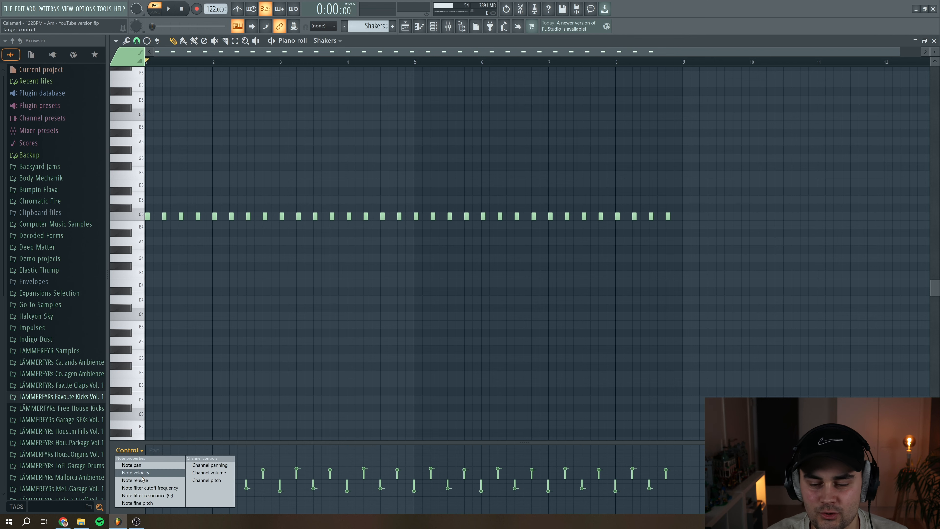
left_click(137, 470)
left_click(934, 40)
left_click(373, 42)
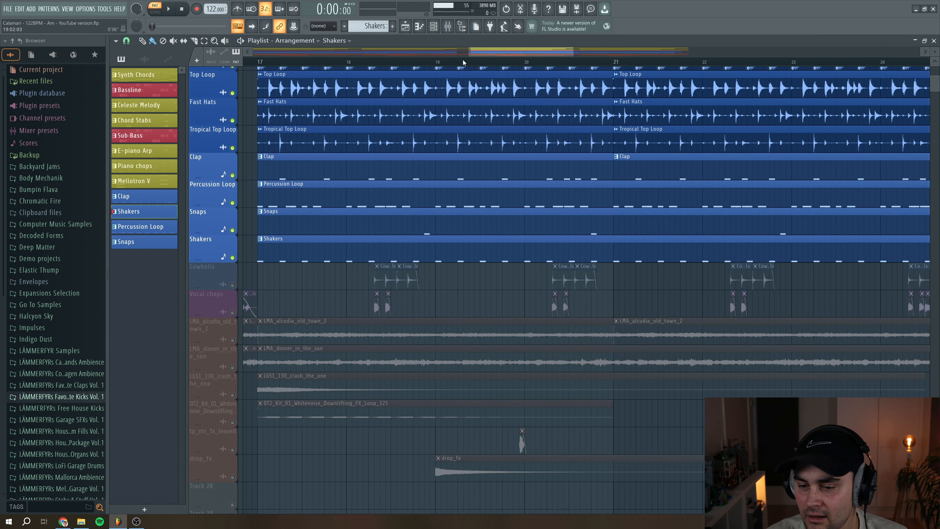
- Unmute the Cowbells track and play it with all the drums from just before its first clip in bar 18
scroll(247, 252, "down", 1)
left_click(233, 258)
left_click(373, 63)
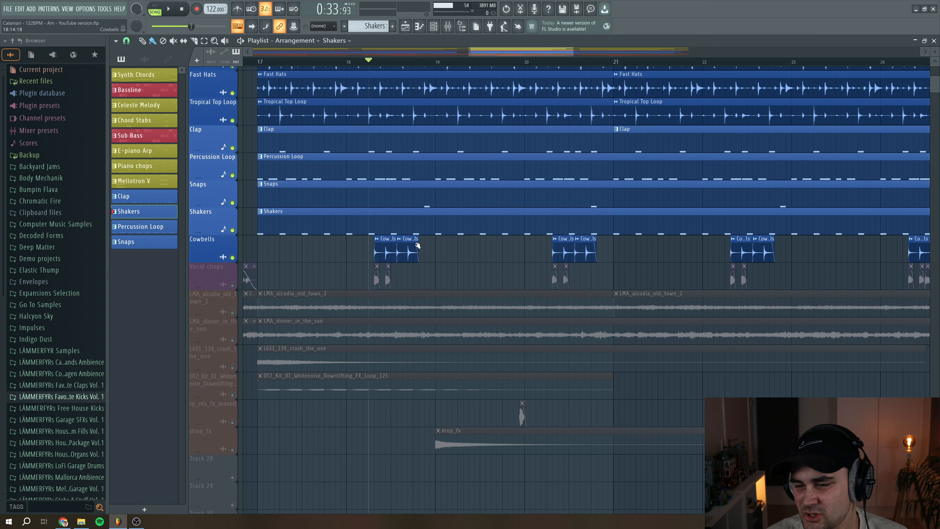
key("space")
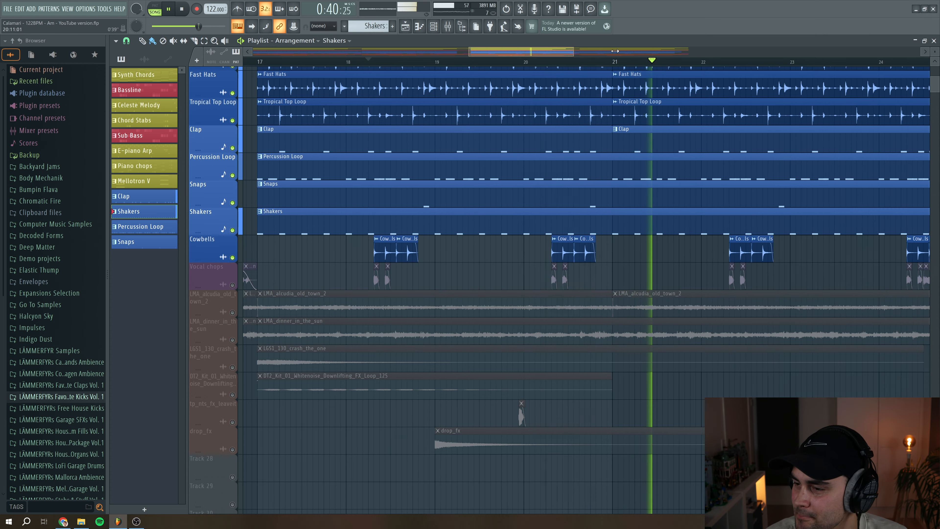
left_click_drag(573, 52, 804, 49)
left_click_drag(469, 52, 370, 45)
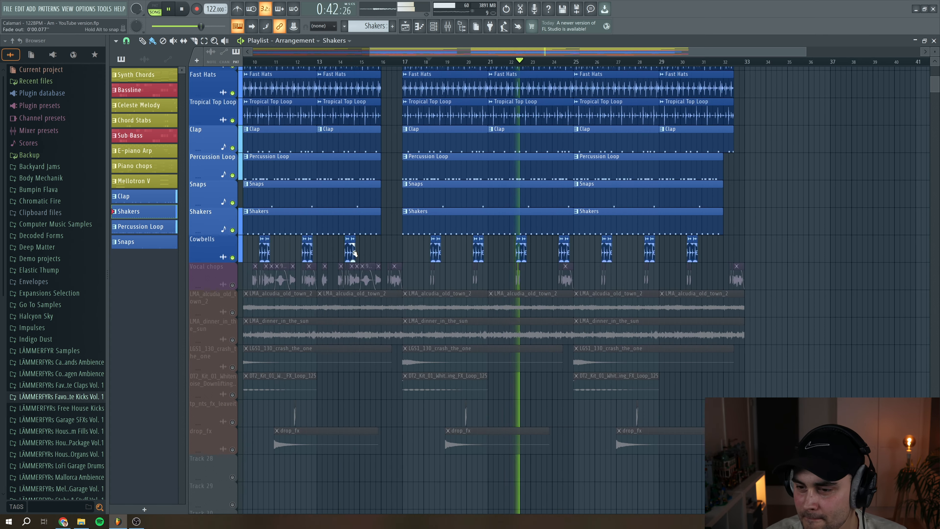
scroll(387, 252, "up", 7)
key("space")
- Set the playback position to bar 17 and unmute the Sub Bass and Bassline tracks
left_click(404, 62)
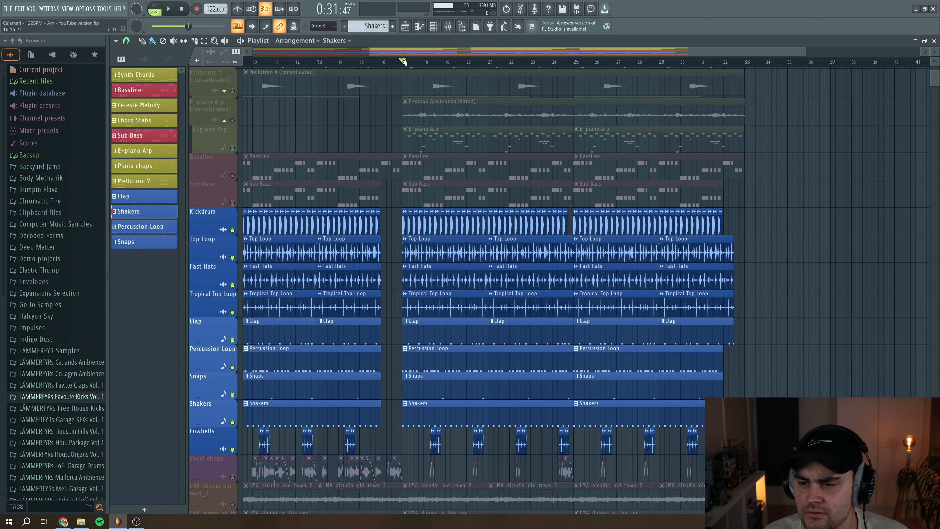
scroll(367, 186, "up", 2)
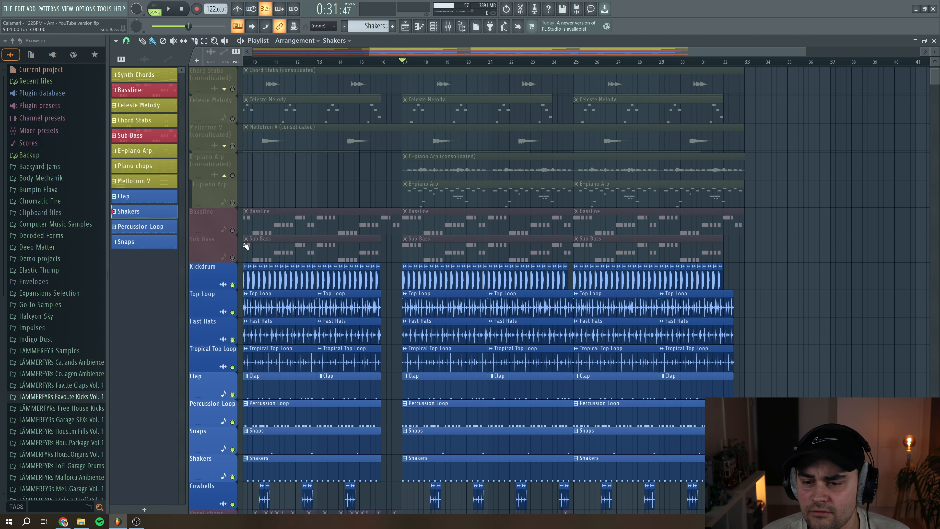
left_click(233, 257)
left_click(233, 230)
- Unmute the E-piano Arp, Mellotron V, Celeste Melody, Chord Stabs and Piano chops tracks and play everything active from bar 17
left_click(232, 202)
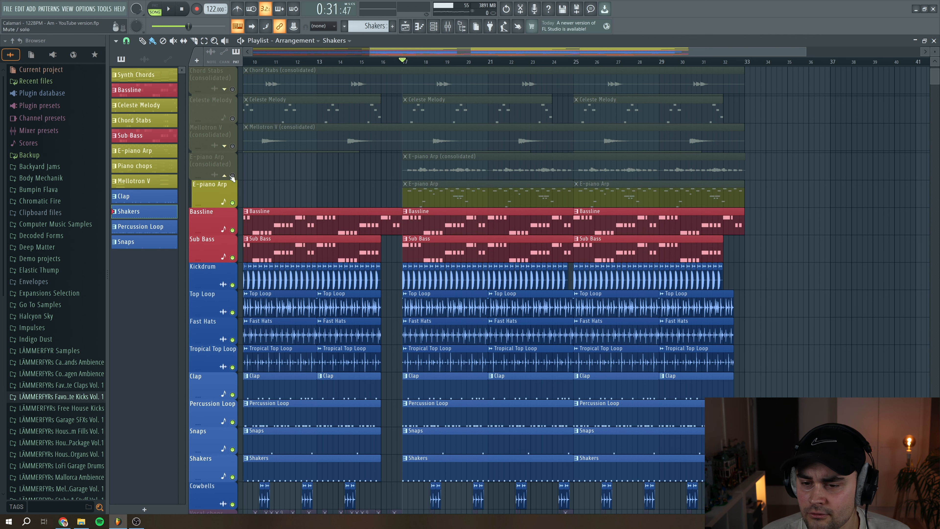
left_click(232, 175)
scroll(233, 175, "up", 1)
left_click(232, 173)
left_click(232, 146)
left_click(232, 116)
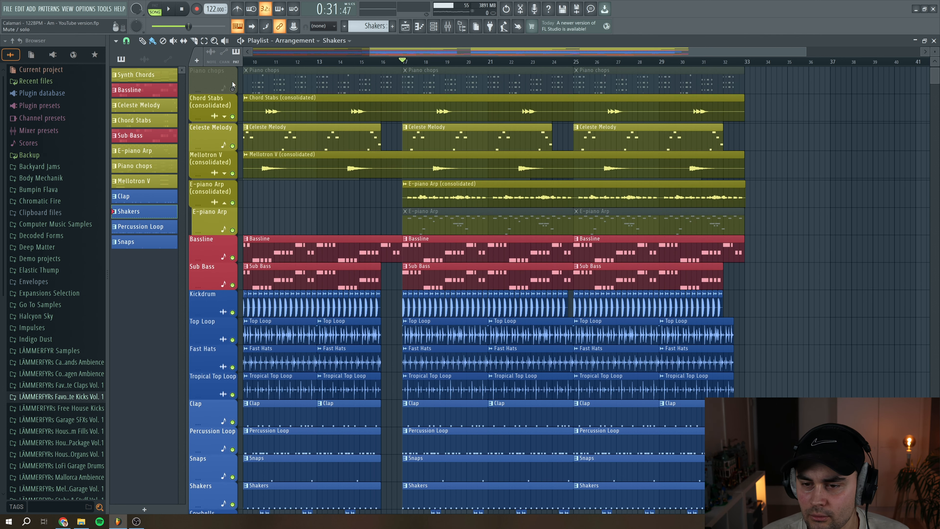
left_click(233, 89)
key("space")
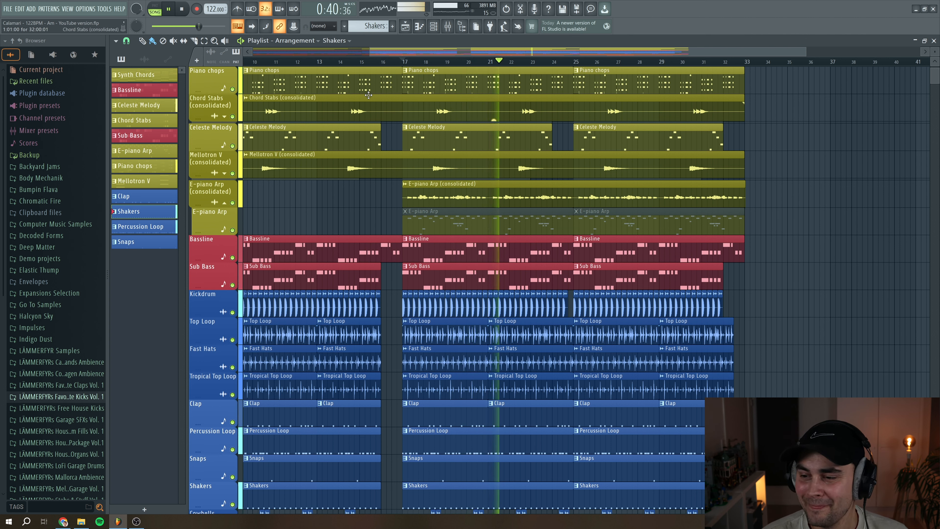
key("space")
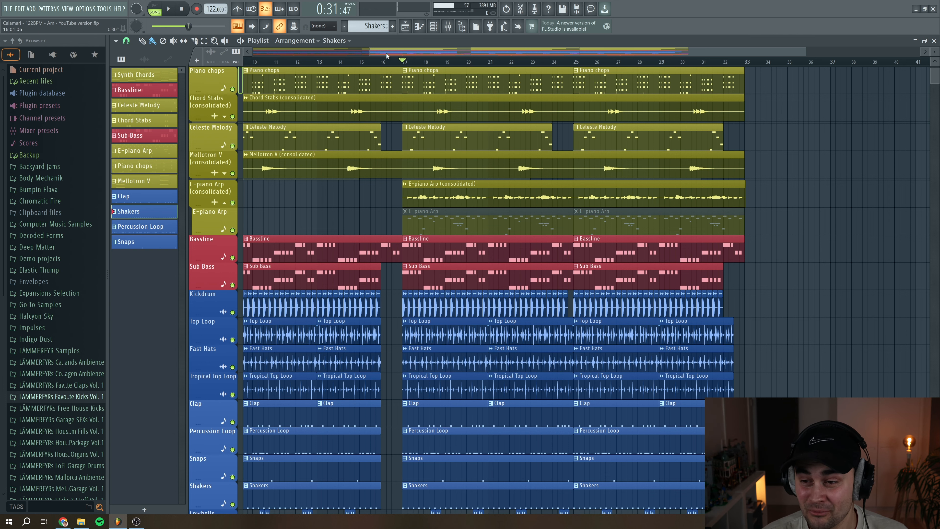
- Unmute the Vocal chops track, return the playback position to the start of the arrangement and solo the track
left_click_drag(386, 54, 459, 63)
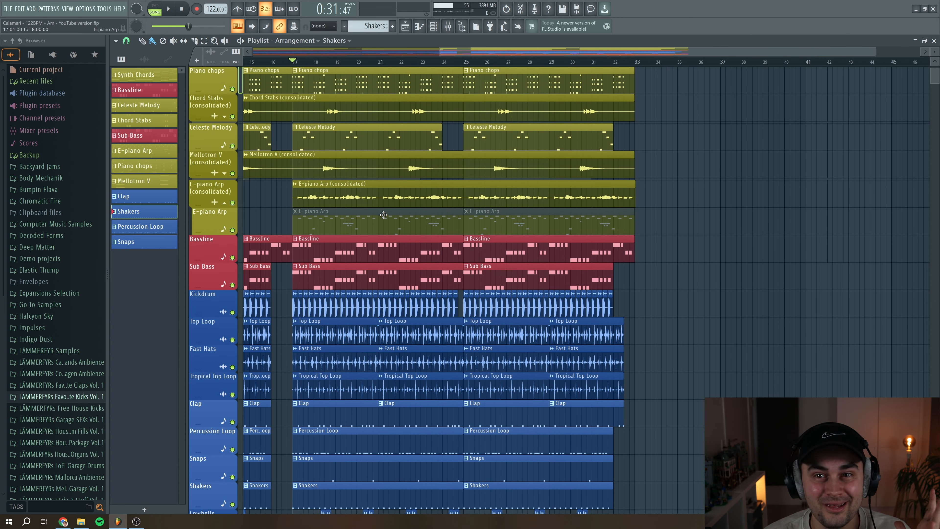
scroll(386, 208, "down", 5)
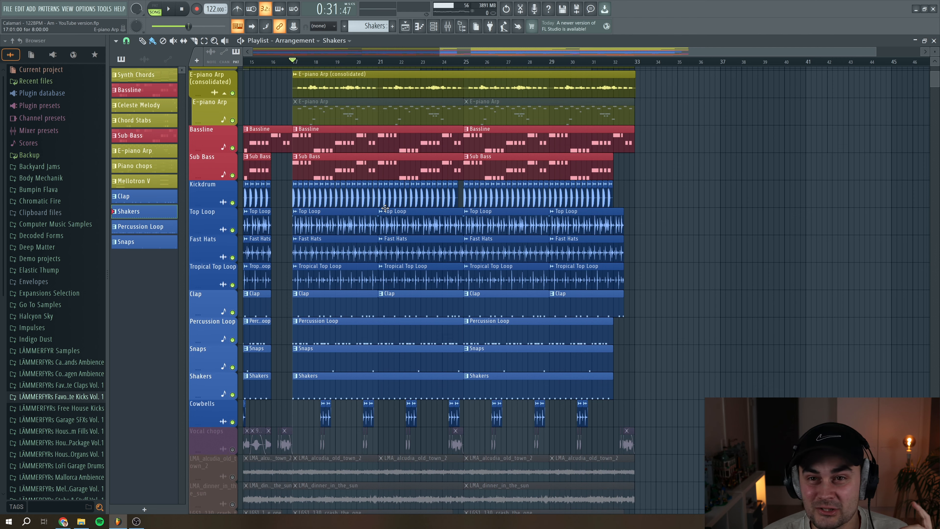
scroll(386, 209, "down", 3)
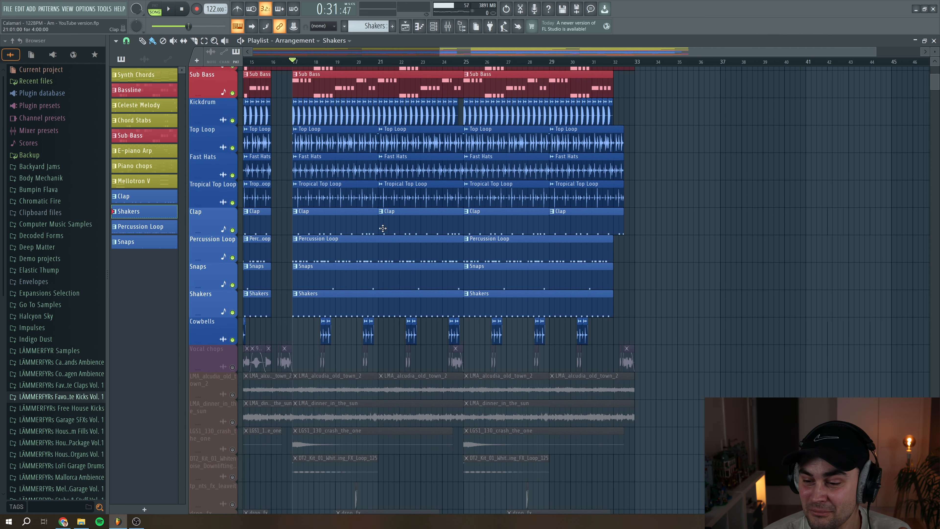
scroll(383, 228, "down", 5)
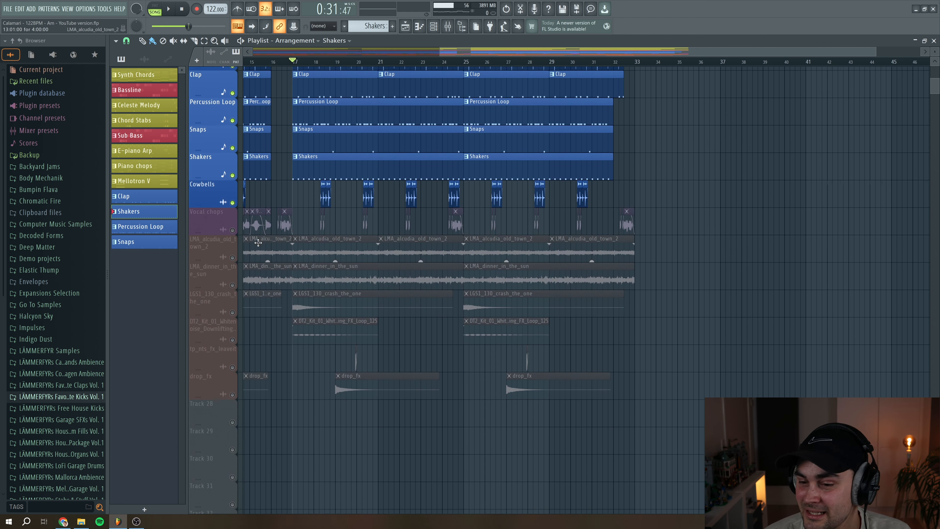
left_click(232, 231)
left_click_drag(872, 56, 572, 55)
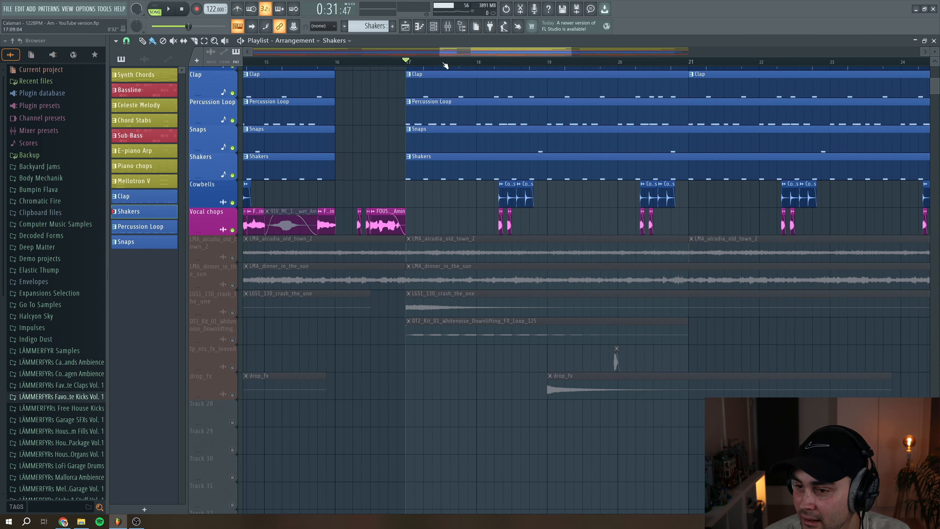
left_click_drag(446, 54, 224, 64)
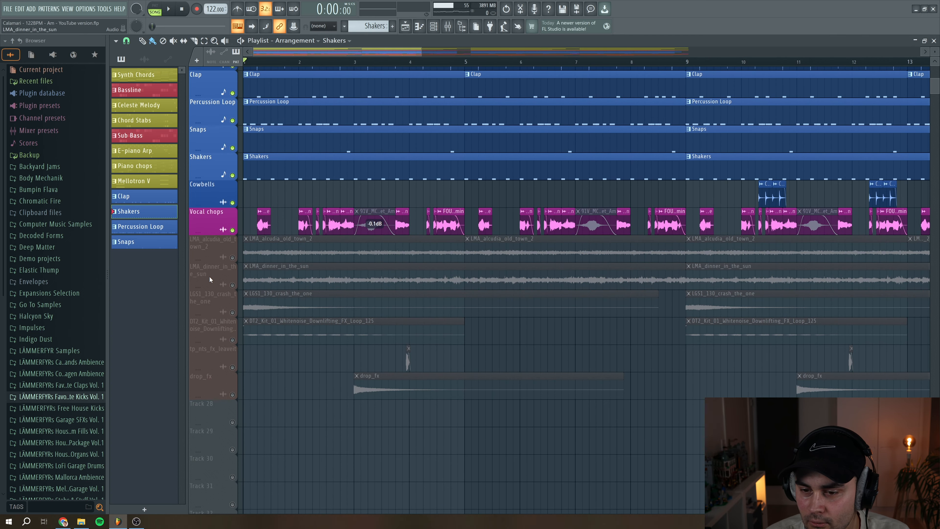
right_click(233, 229)
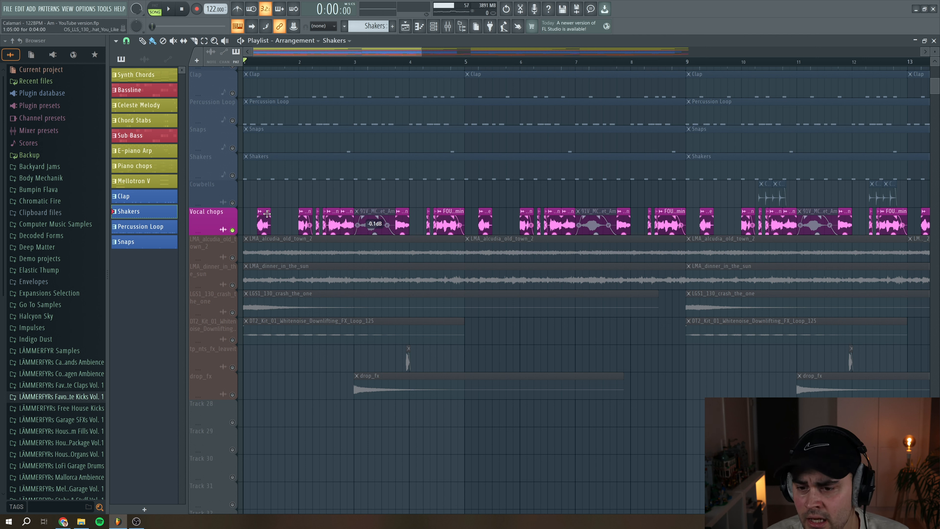
- Inspect the sample settings of the first vocal chop, OS_LLS_130_Am_What_You_Like, and play that chop in bar 1
double_click(267, 226)
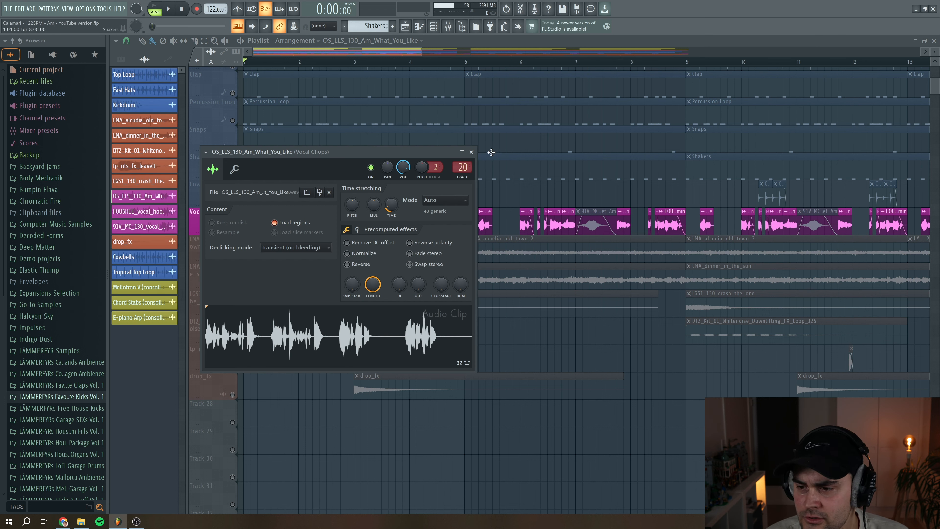
left_click(472, 153)
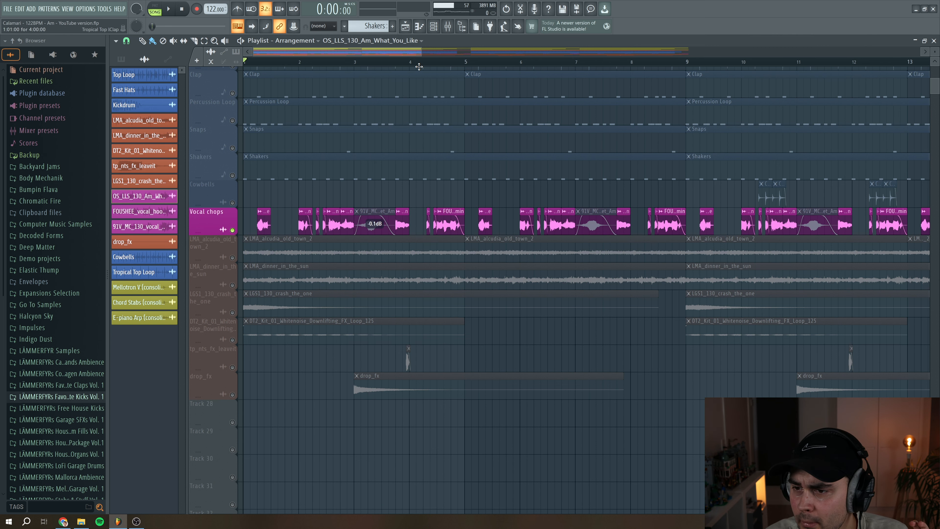
left_click_drag(422, 49, 357, 49)
left_click(267, 60)
key("space")
key("space")
- Play the soloed vocal chops twice from about a third of the way into bar 2
left_click_drag(355, 60, 361, 62)
key("space")
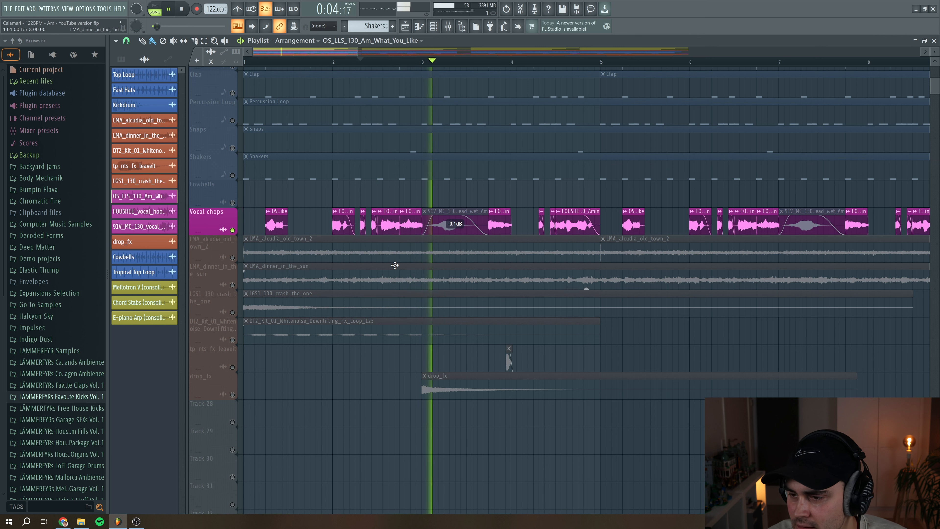
key("space")
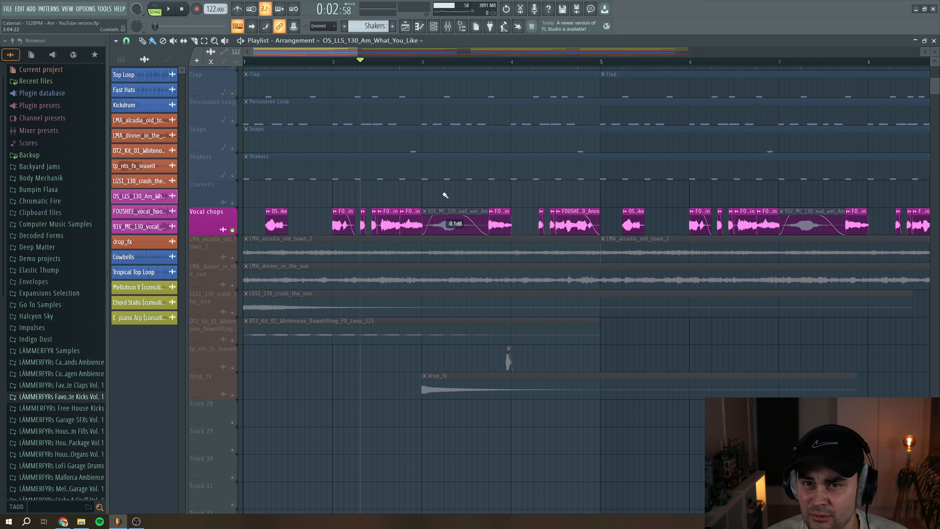
key("space")
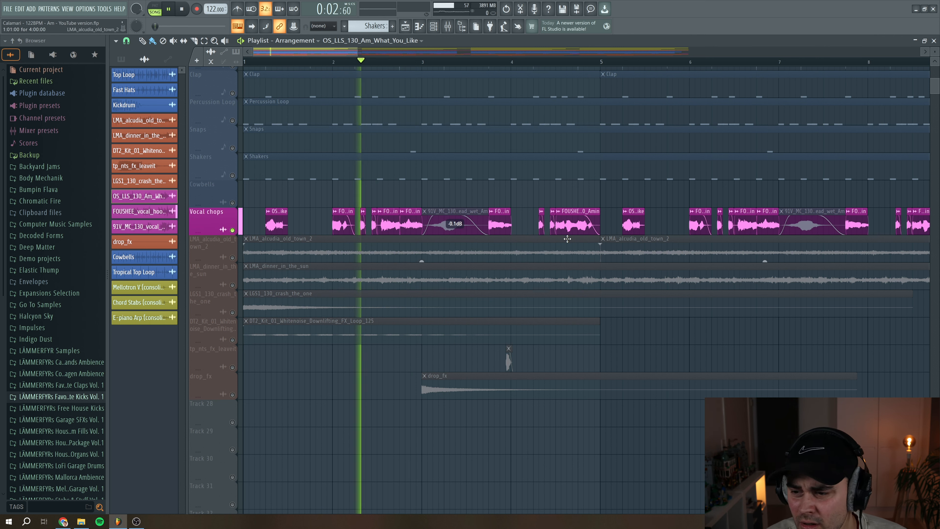
key("space")
- Reset playback to bar 1, then inspect Little AlterBoy and Guitar Rig 6 on the Vocal Chops mixer track
left_click_drag(357, 51, 637, 51)
left_click(246, 63)
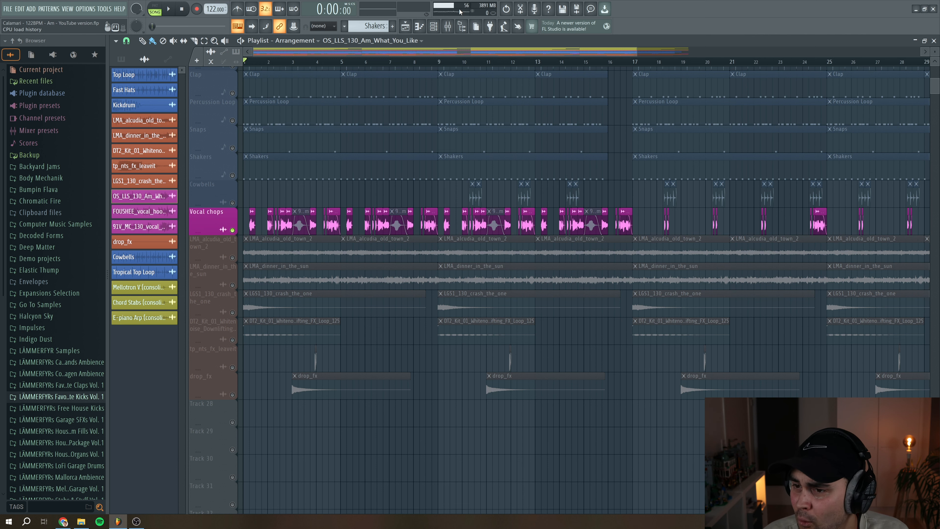
left_click(448, 26)
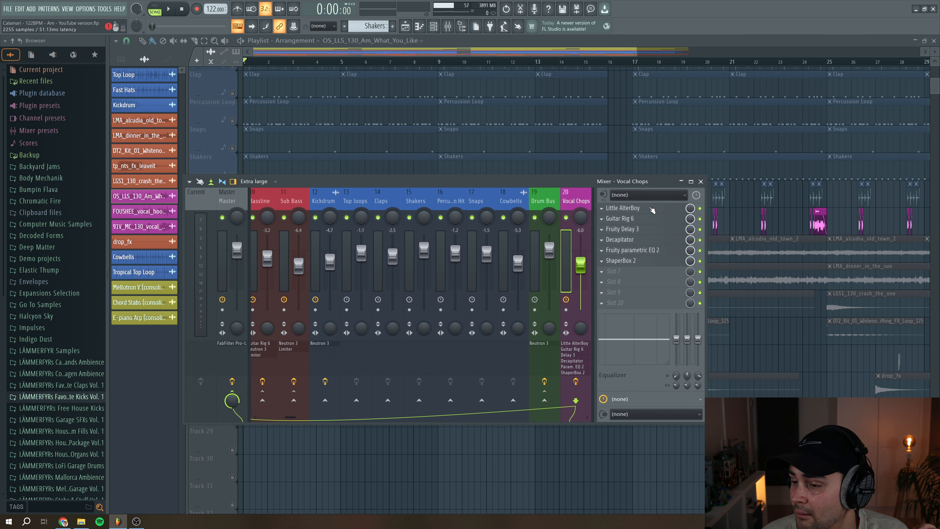
left_click(653, 210)
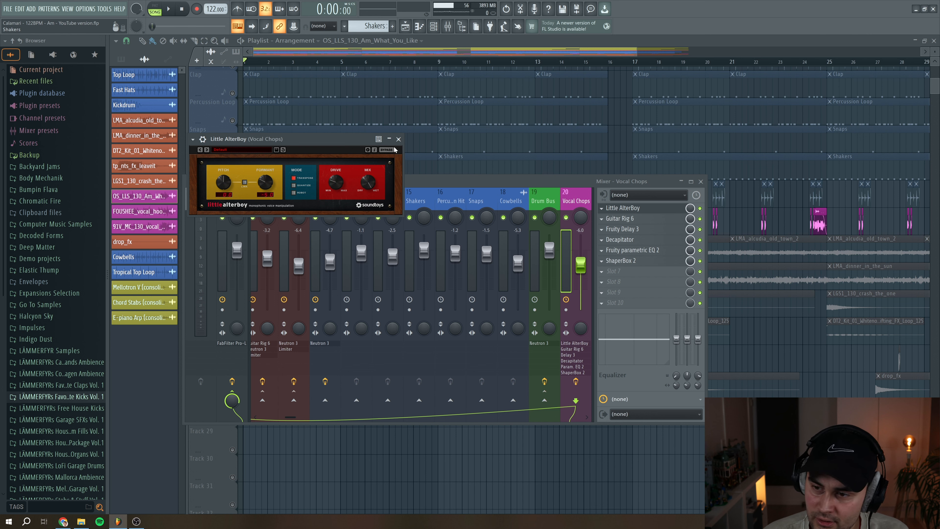
left_click(398, 139)
left_click(629, 219)
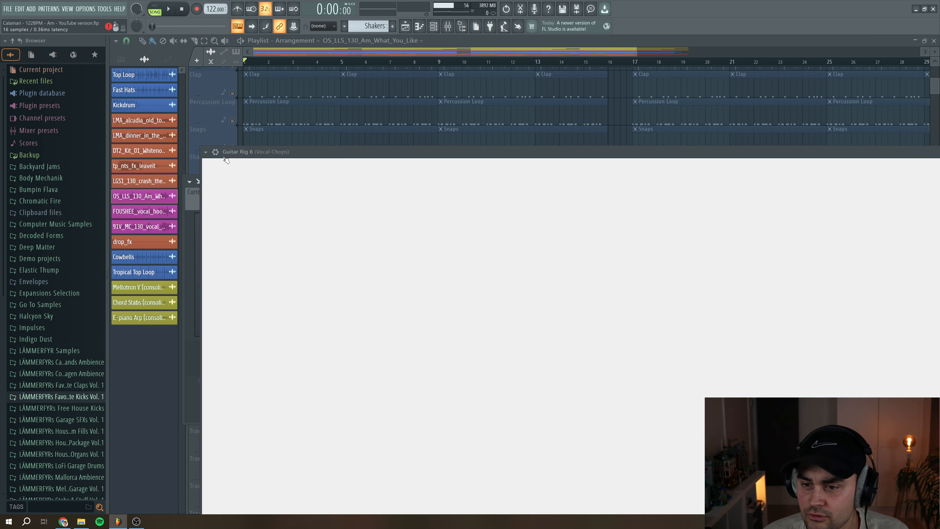
left_click(388, 171)
left_click(411, 212)
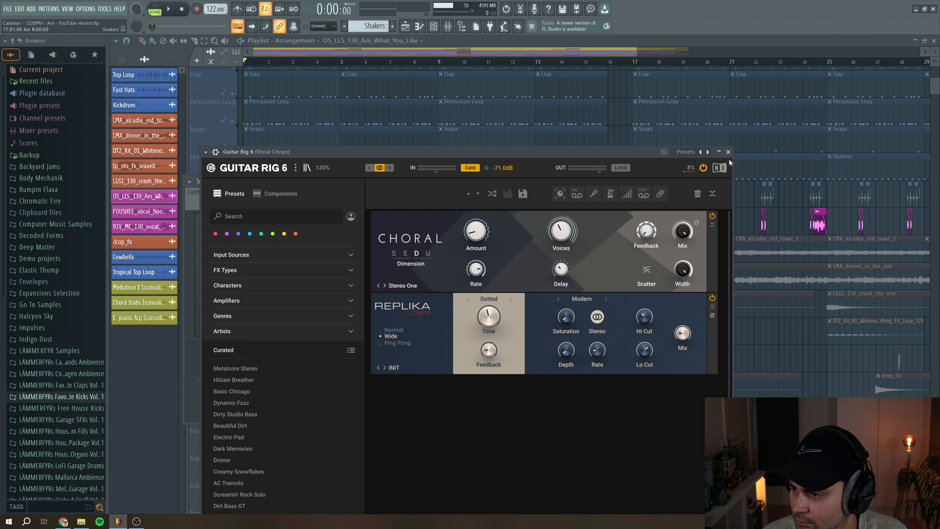
left_click(728, 151)
- Inspect the Fruity Delay 3 and Decapitator settings on the Vocal Chops mixer track
left_click(646, 229)
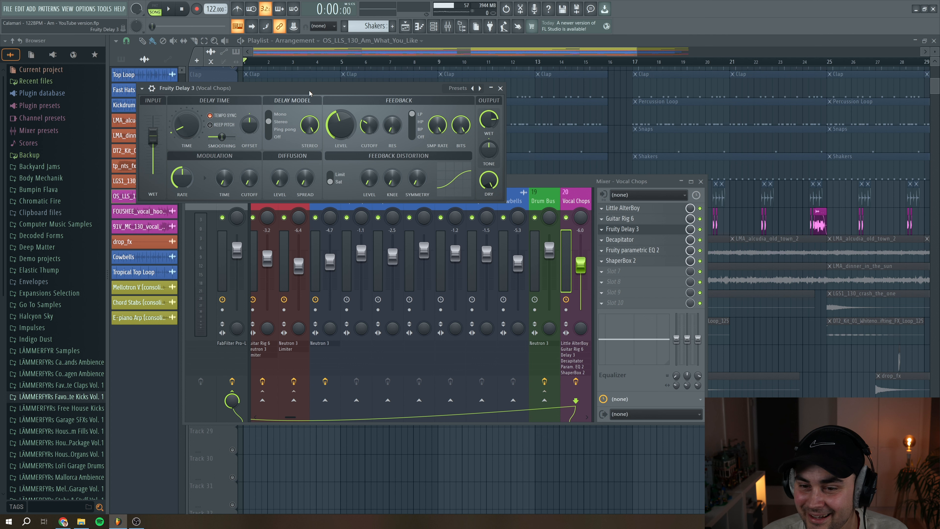
left_click(500, 88)
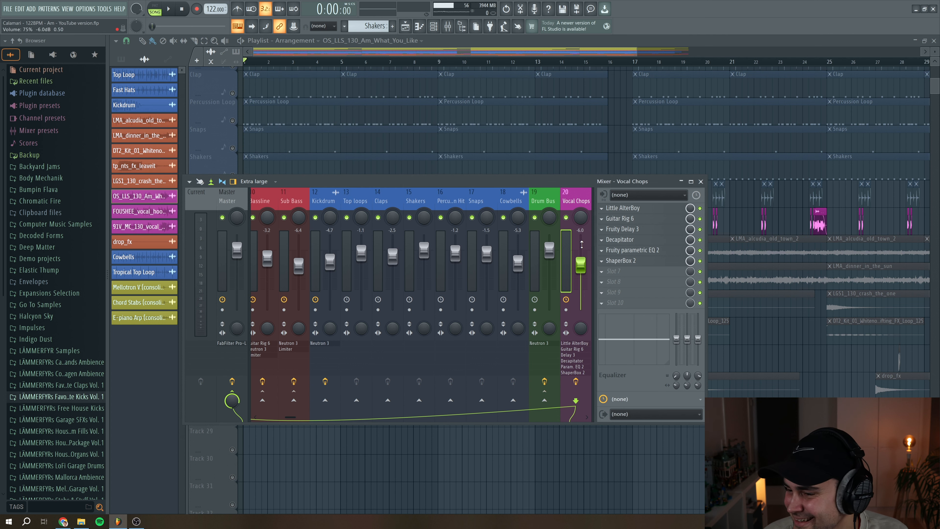
left_click(625, 239)
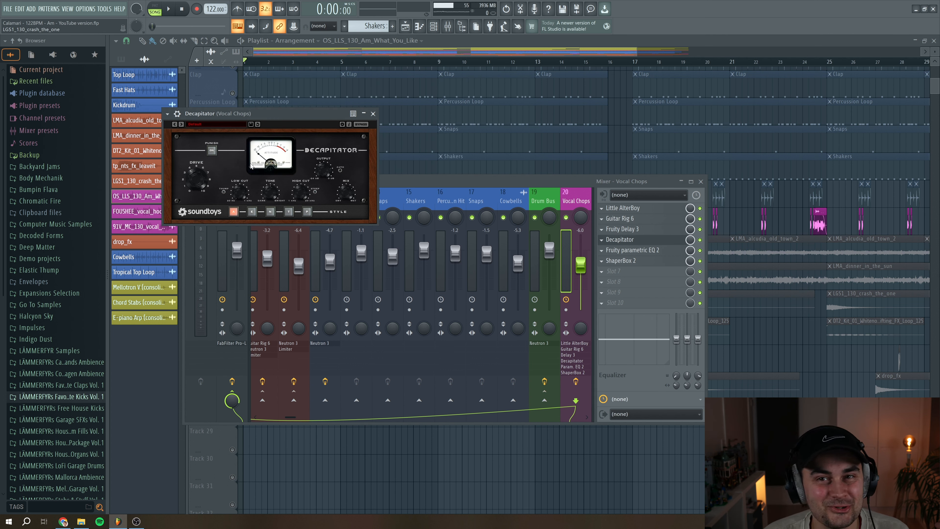
left_click(373, 114)
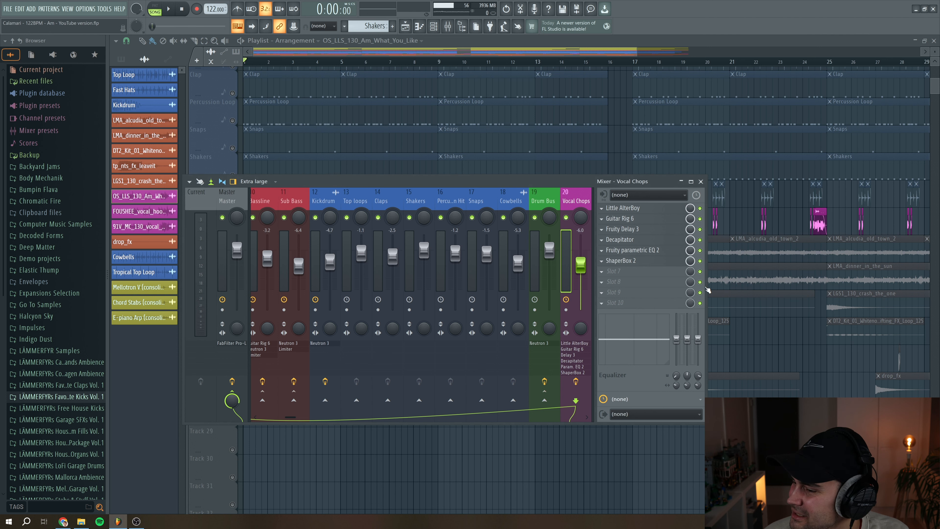
- Inspect Fruity parametric EQ 2 and ShaperBox 2 on the Vocal Chops mixer track and close the mixer
left_click(668, 254)
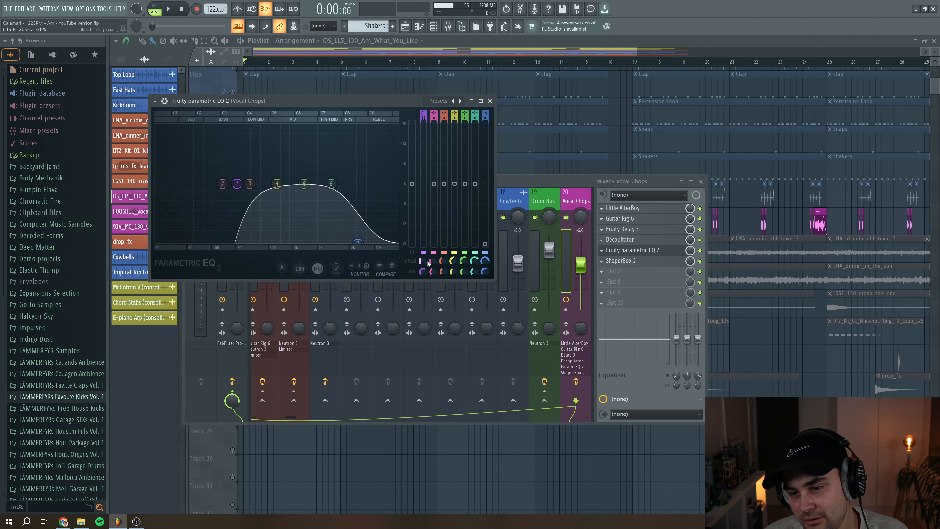
left_click(491, 101)
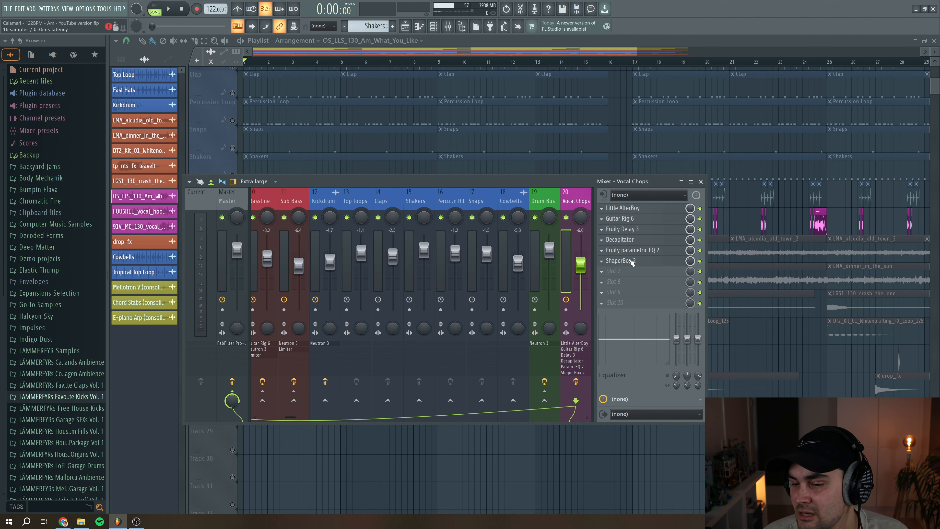
left_click(633, 262)
left_click(517, 126)
key("F9")
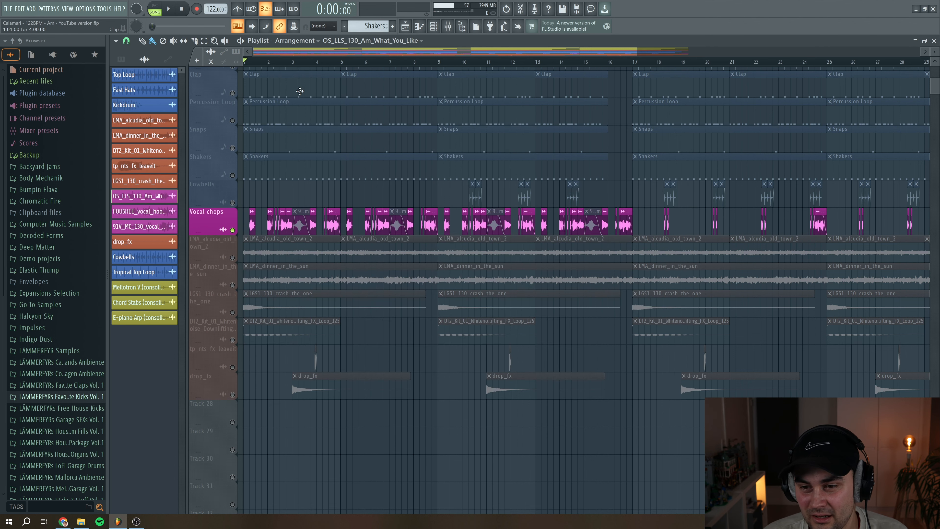
- Play the soloed Vocal chops with their effects from bar 1, and turn the solo off to reactivate all tracks
key("space")
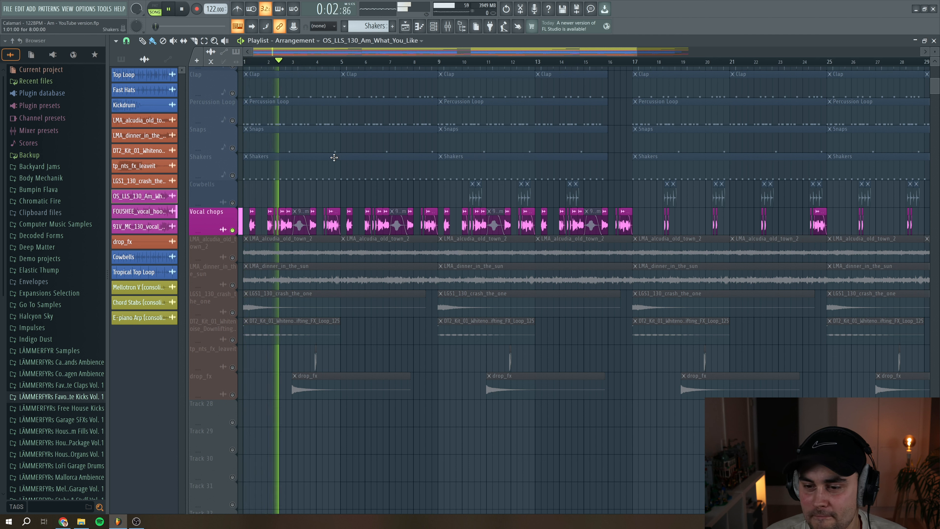
key("space")
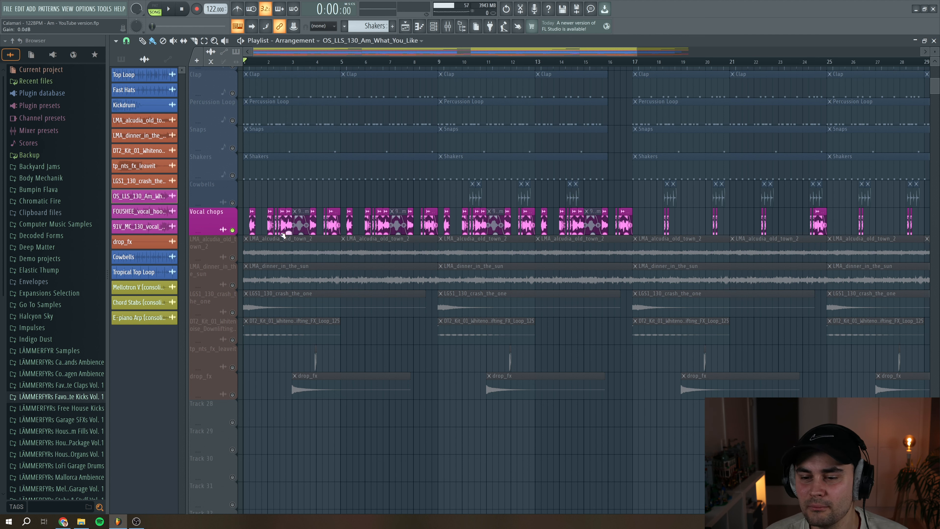
right_click(232, 230)
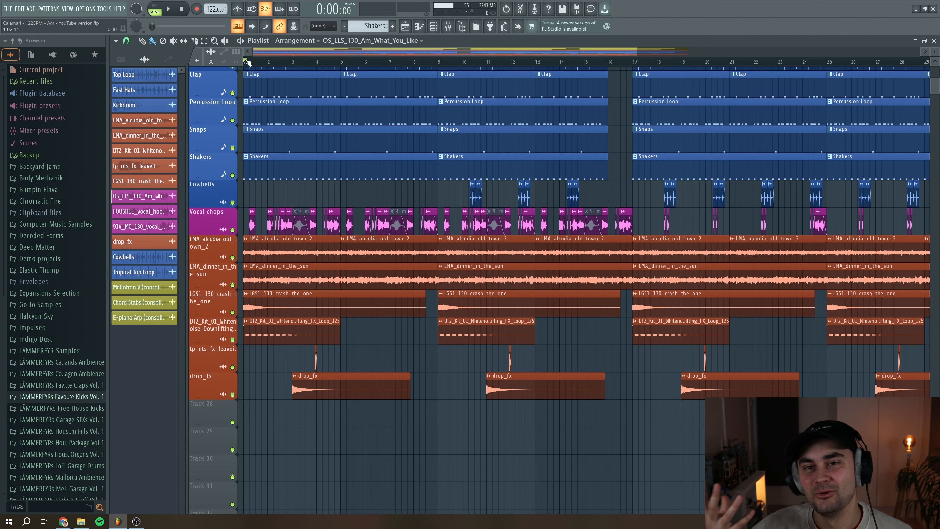
- Play the full arrangement from bar 1 while looking over the melodic, bass, drum, vocal and FX tracks
key("space")
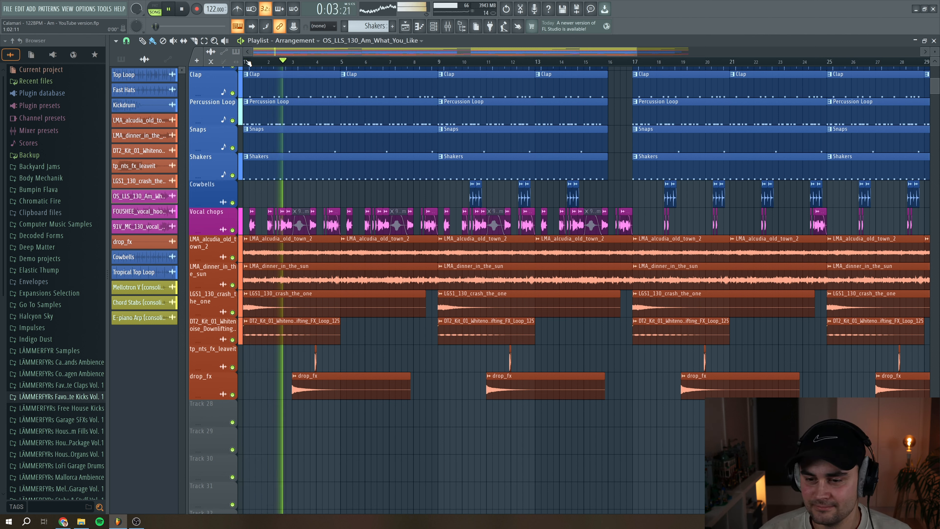
scroll(409, 336, "up", 5)
scroll(409, 335, "up", 8)
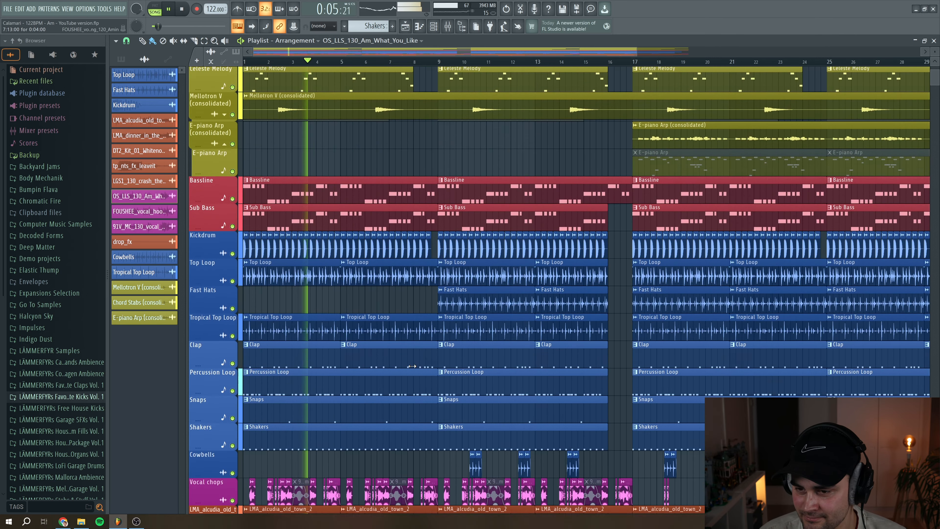
scroll(414, 365, "down", 8)
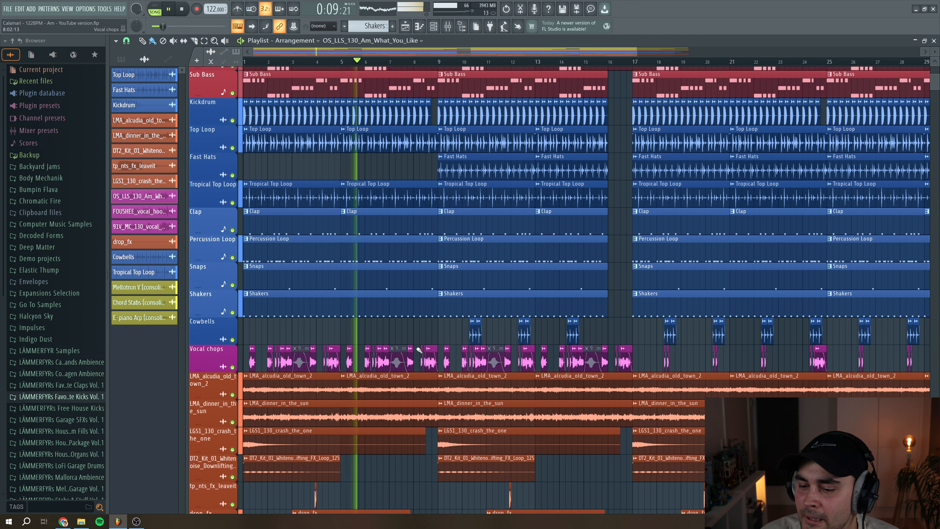
scroll(430, 316, "up", 2)
scroll(431, 316, "up", 6)
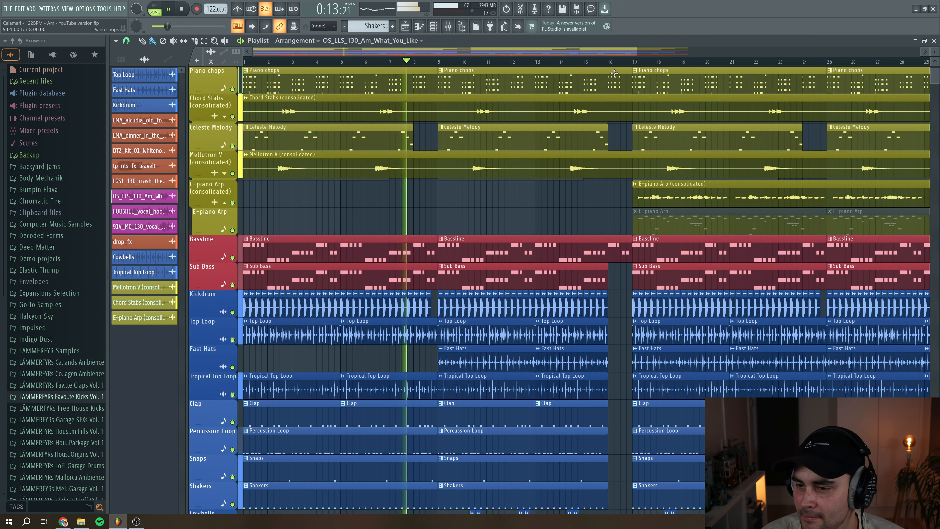
key("space")
- Play the full arrangement from just before bar 17, with the Celeste Melody pattern selected
left_click(627, 61)
left_click(649, 145)
key("space")
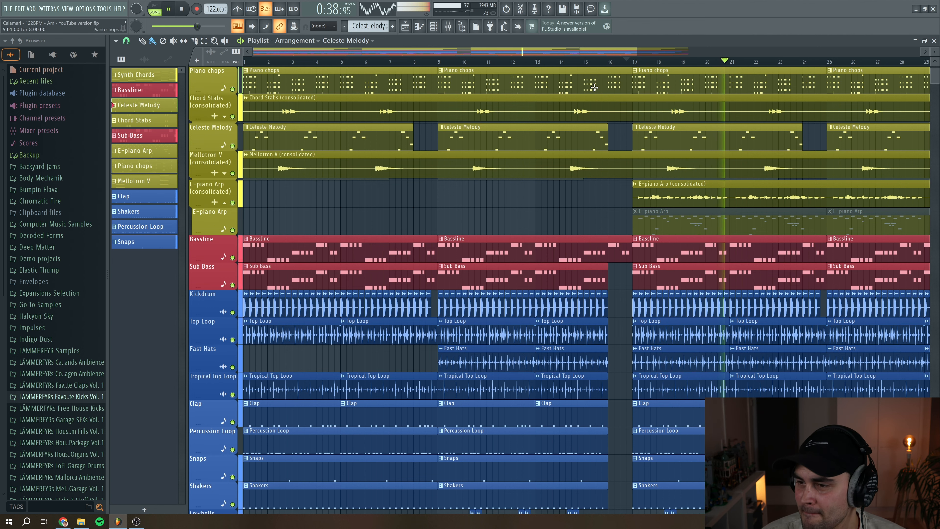
key("space")
- Solo the LMA_alcudia_old_town_2 track and unmute the LMA_dinner_in_the_sun and LGS1_130_crash_the_one tracks
scroll(483, 255, "down", 1)
scroll(484, 254, "down", 15)
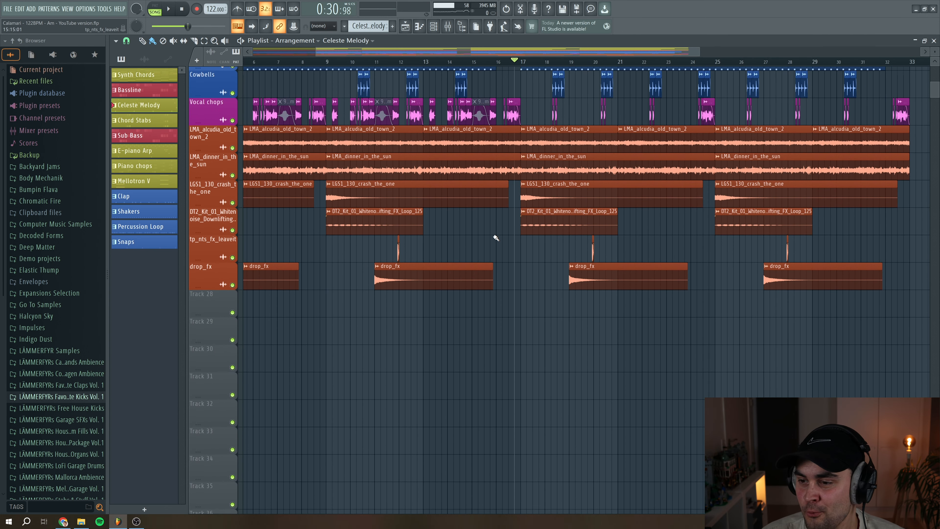
scroll(496, 238, "up", 1)
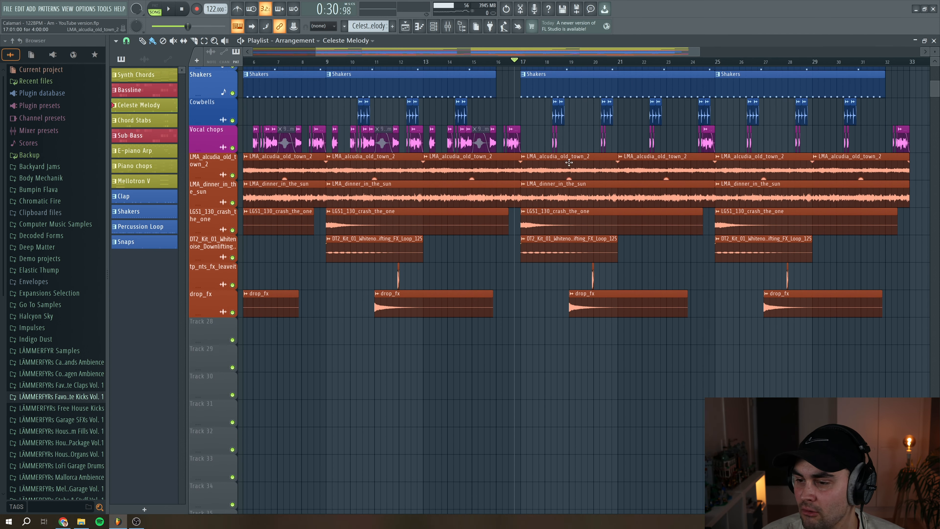
right_click(233, 176)
left_click(232, 203)
left_click(232, 230)
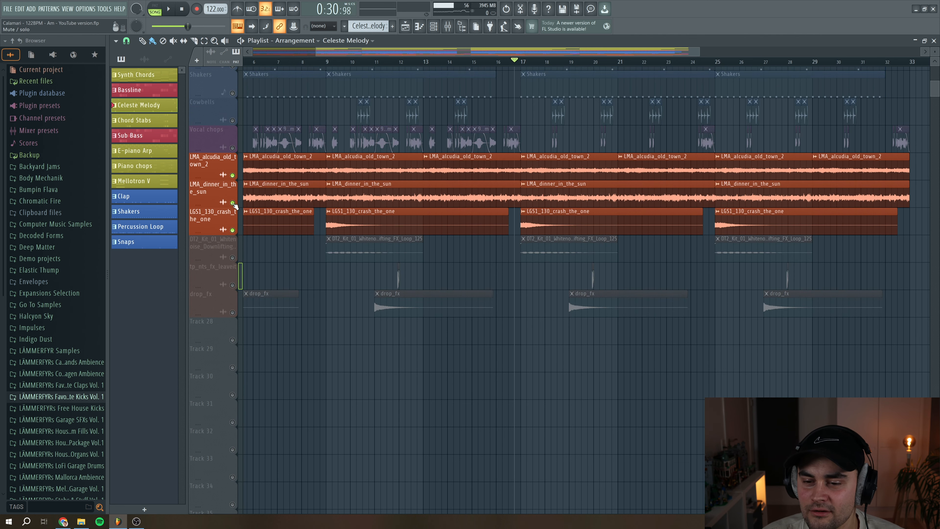
- Mute the LGS1_130_crash_the_one track, leaving only the two LMA ambience loops active, and move the playback position to bar 17
right_click(233, 203)
left_click(232, 175)
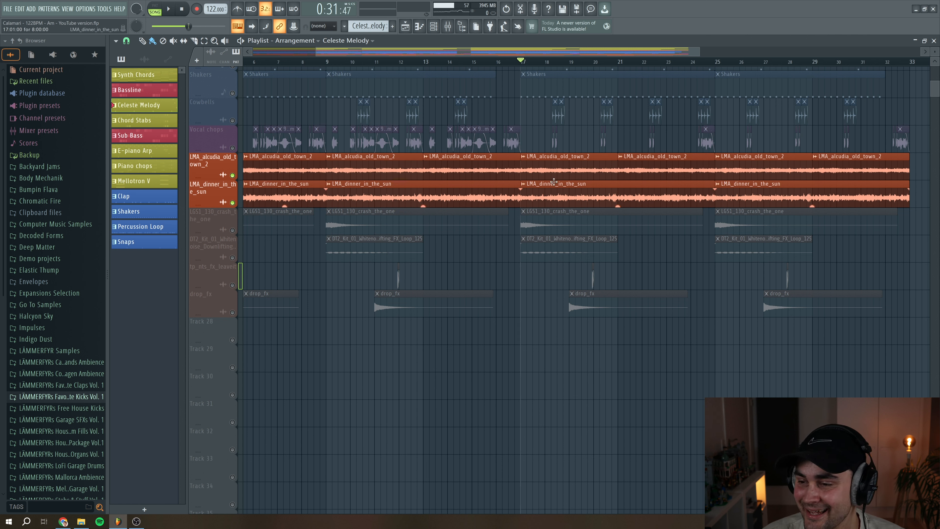
scroll(554, 183, "right", 2)
left_click_drag(762, 52, 594, 56)
scroll(594, 56, "right", 2)
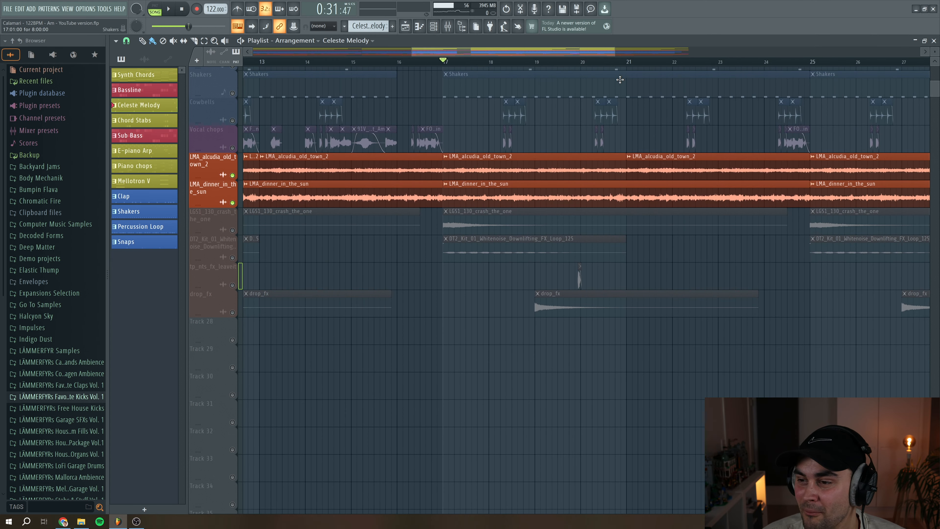
left_click_drag(613, 50, 536, 51)
scroll(546, 110, "right", 2)
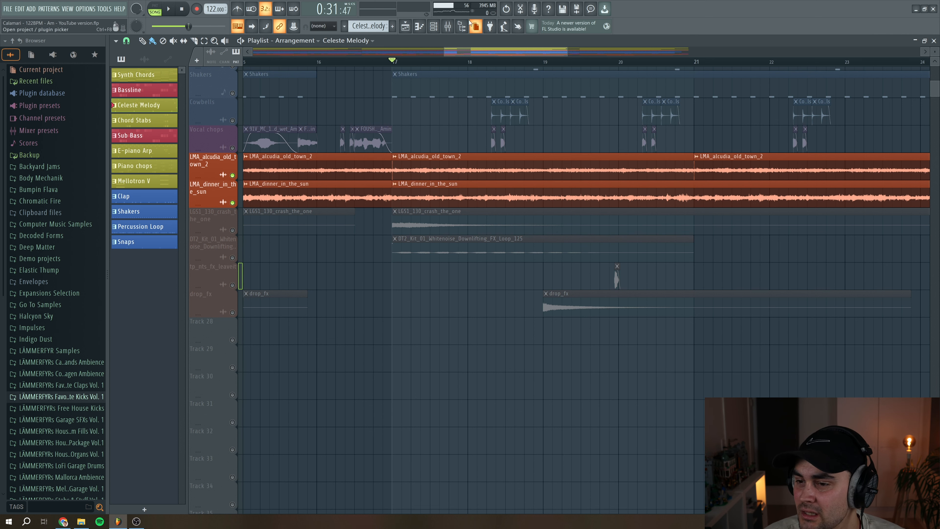
- Play the LMA_alcudia_old_town_2 and LMA_dinner_in_the_sun loops from bar 17 with the Texture loops mixer track in view
key("F9")
key("space")
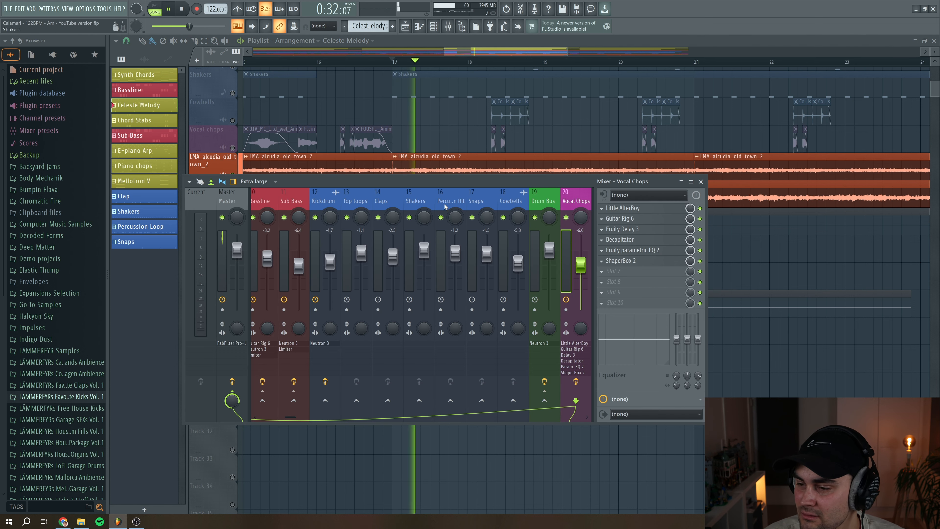
left_click(580, 200)
left_click(580, 200)
left_click(580, 200)
scroll(580, 201, "up", 2)
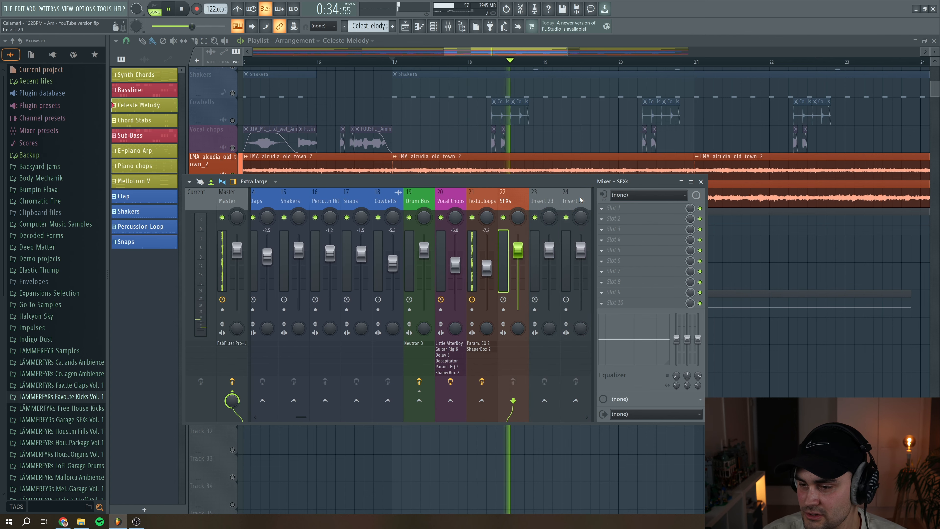
- Bypass ShaperBox 2 on the Texture loops mixer track, raise its volume to -1.0 dB for listening, and restore both settings
left_click(700, 218)
left_click_drag(487, 268, 487, 253)
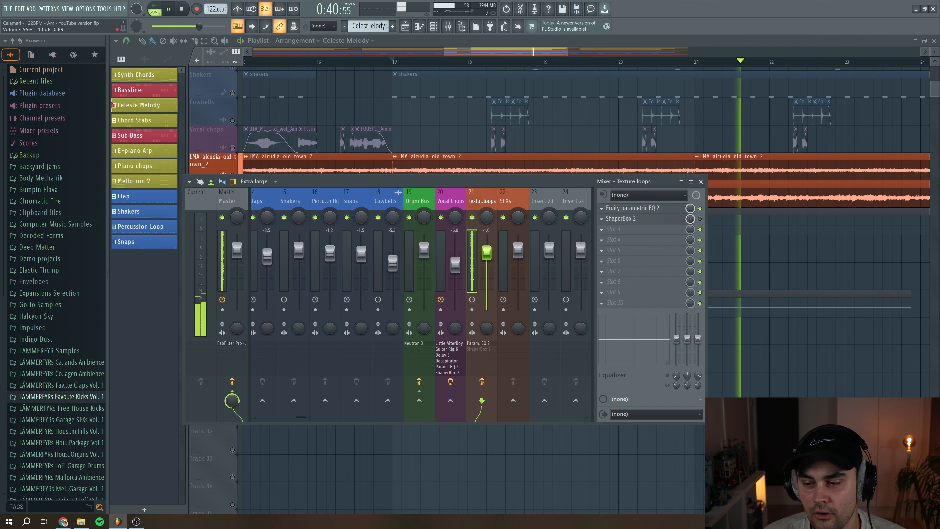
key("space")
left_click_drag(487, 253, 487, 260)
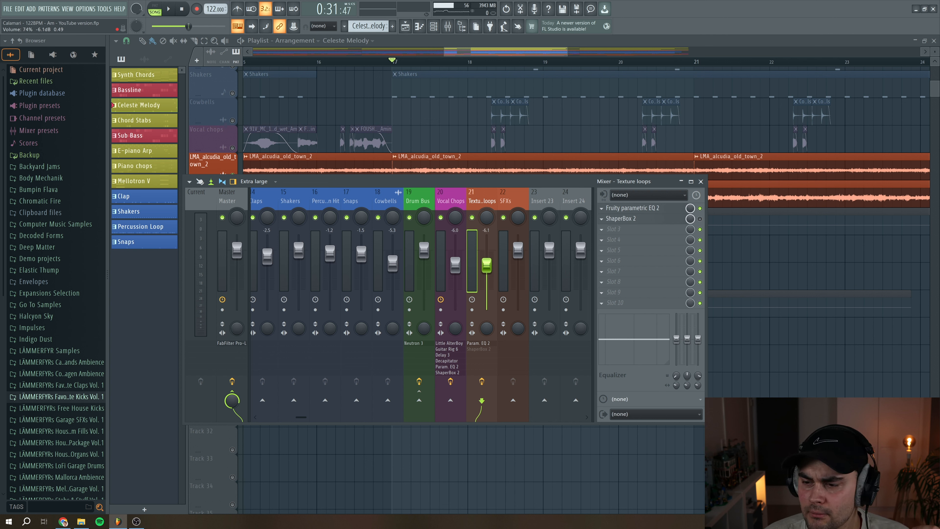
left_click_drag(487, 265, 486, 265)
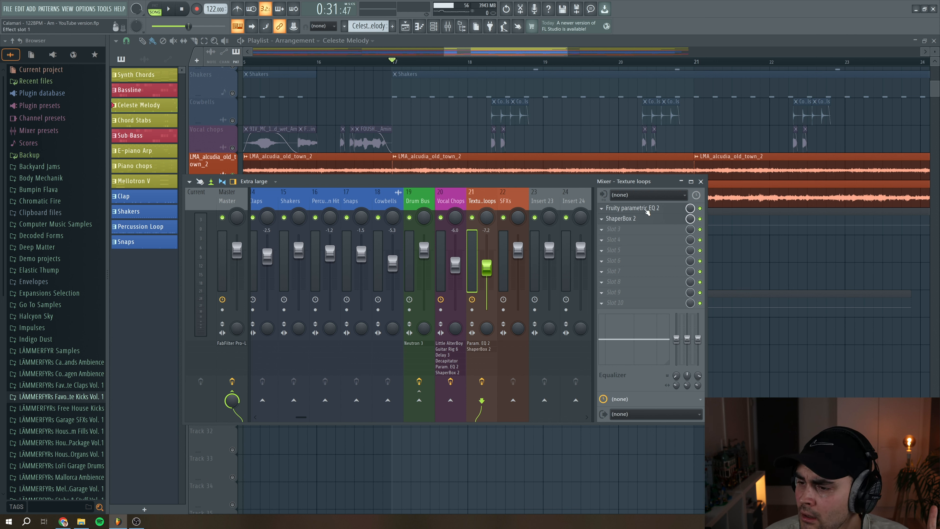
- Review the Texture loops effects: the Fruity parametric EQ 2 curve and the Volume and Pan shapers in ShaperBox 2
left_click(644, 209)
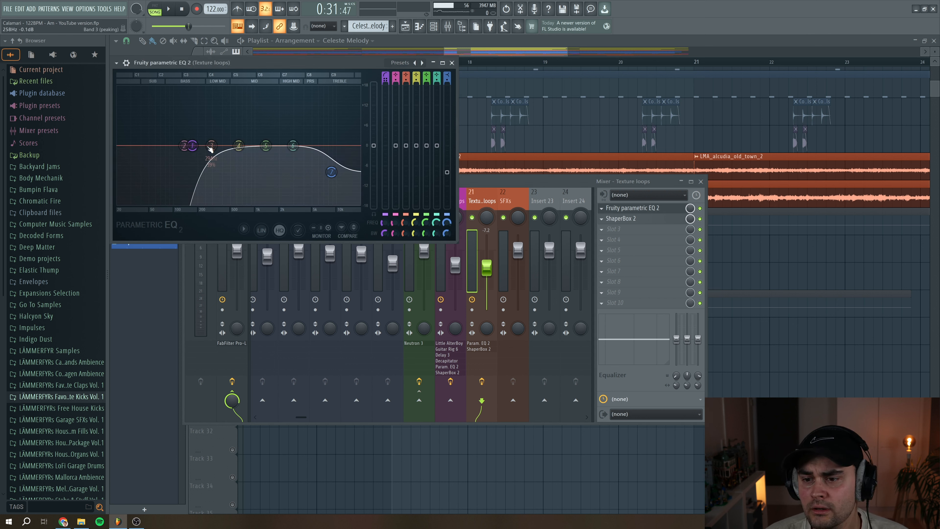
left_click(452, 63)
left_click(625, 219)
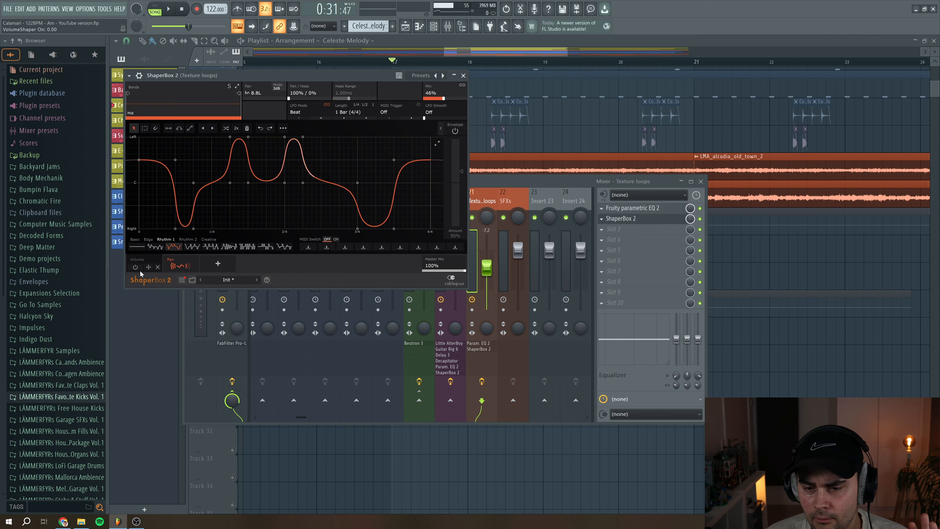
left_click(140, 263)
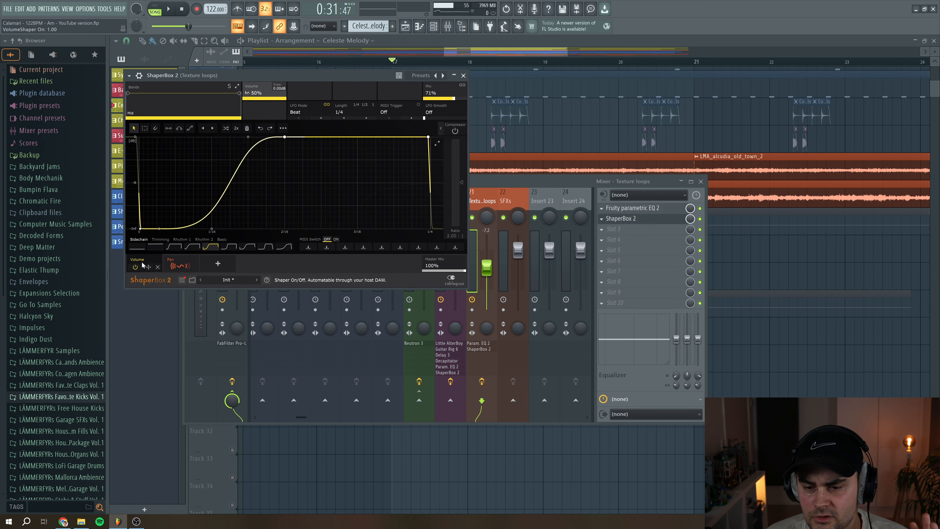
left_click(182, 263)
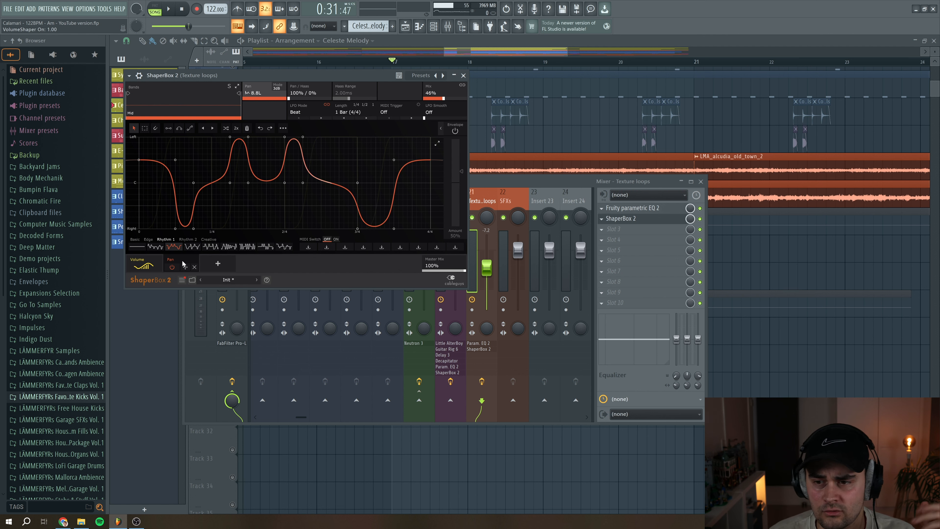
left_click(144, 264)
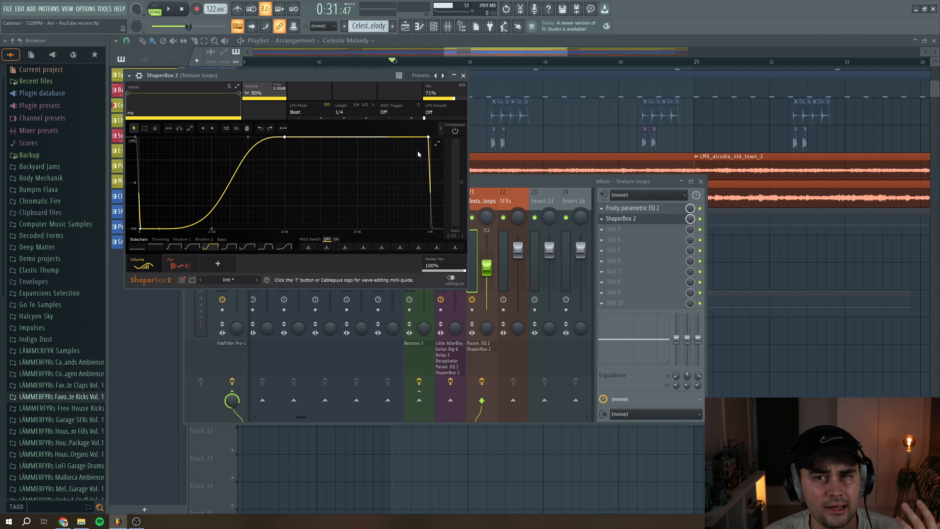
left_click(464, 76)
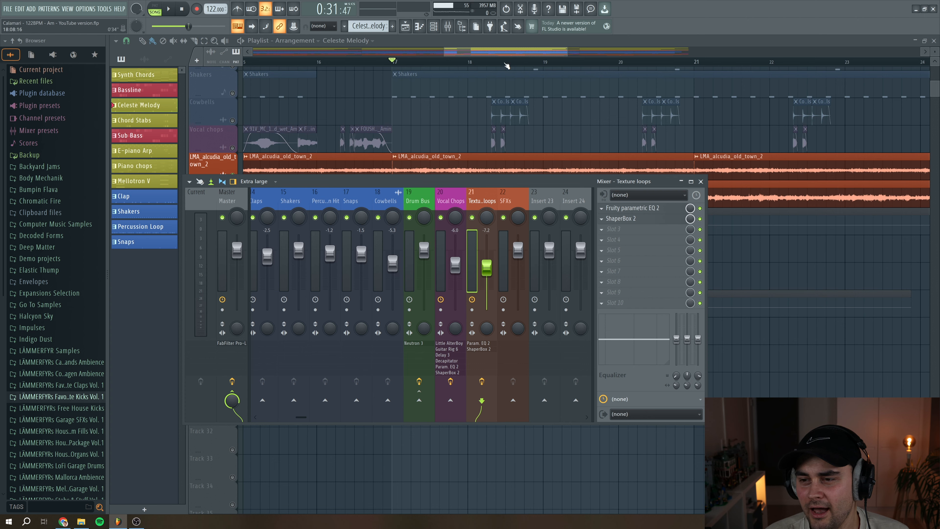
- Solo the LGS1_130_crash_the_one track and unmute the DT2_Kit_01_Whitenoise_Downlifting, tp_nts_fx_leaveit and drop_fx tracks
left_click(499, 52)
left_click(232, 230, "ctrl")
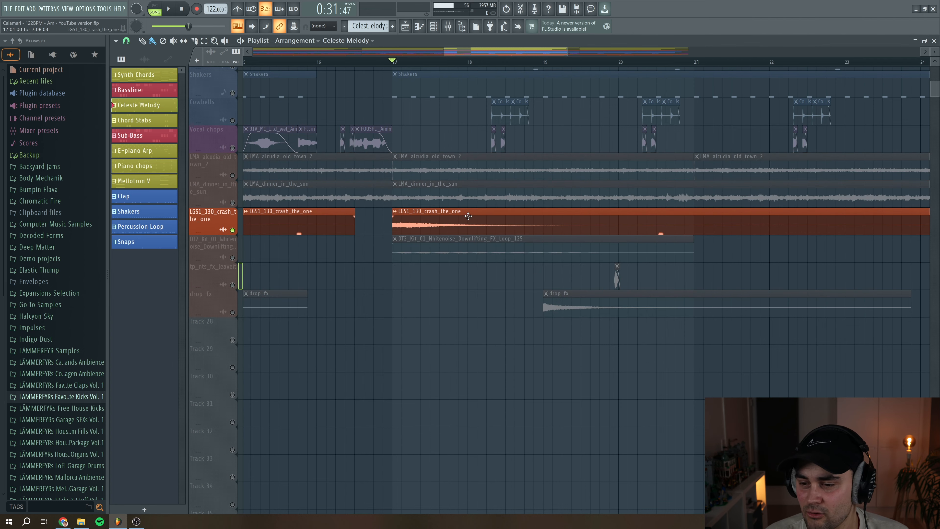
left_click(232, 257, "ctrl")
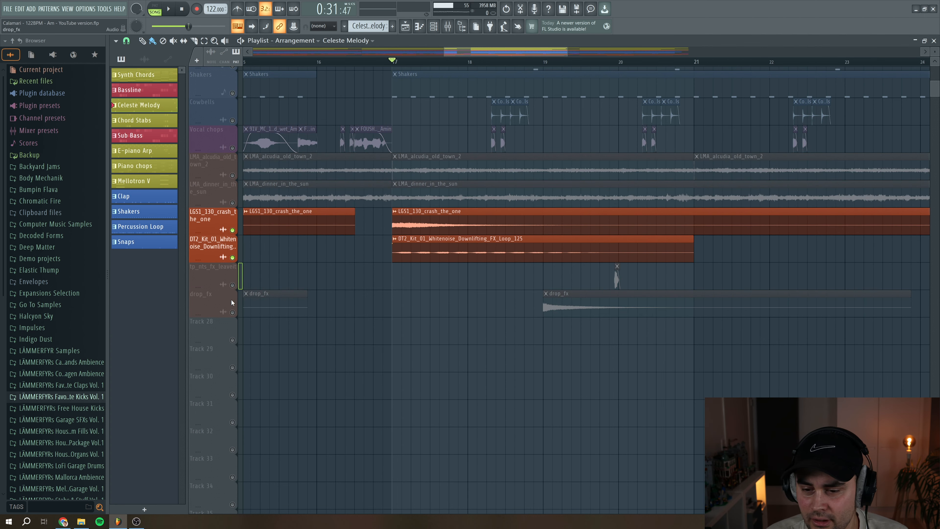
left_click(233, 285, "ctrl")
left_click(233, 312, "ctrl")
- Play the crash, whitenoise downlifter, drop_fx and tp_nts_fx_leaveit sounds from bar 17, bar 19 and just before bar 20
key("space")
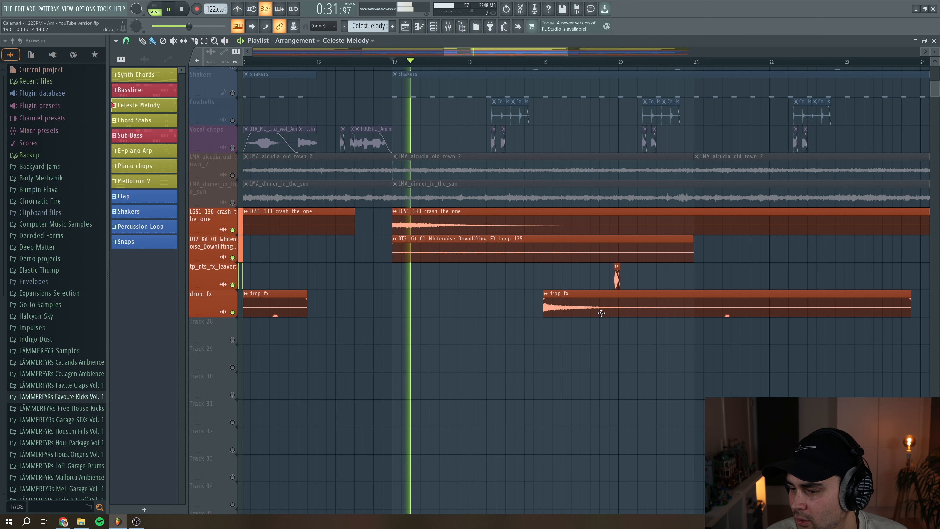
key("space")
left_click(543, 61)
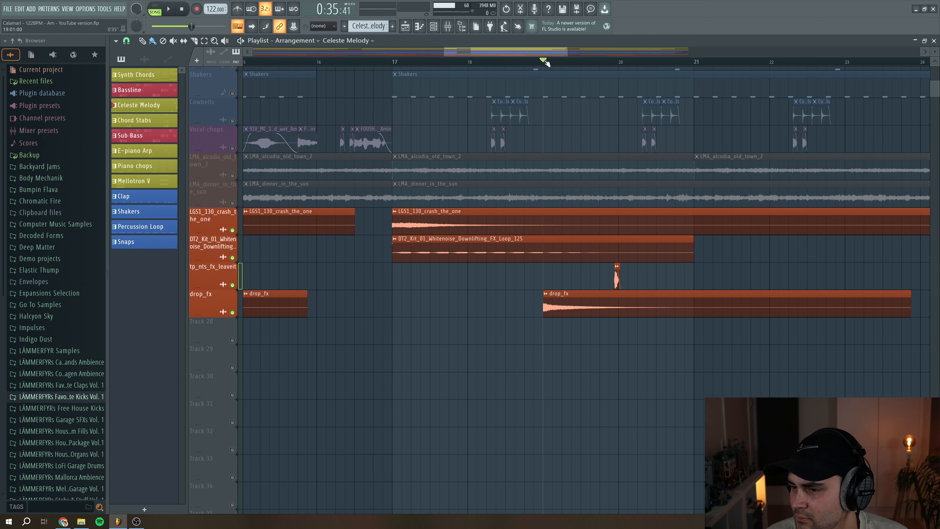
key("space")
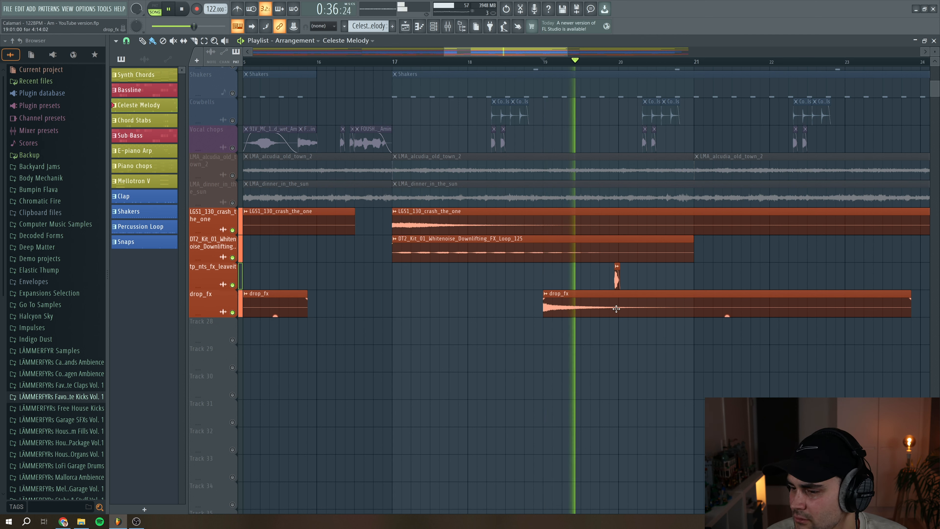
key("space")
left_click(614, 62)
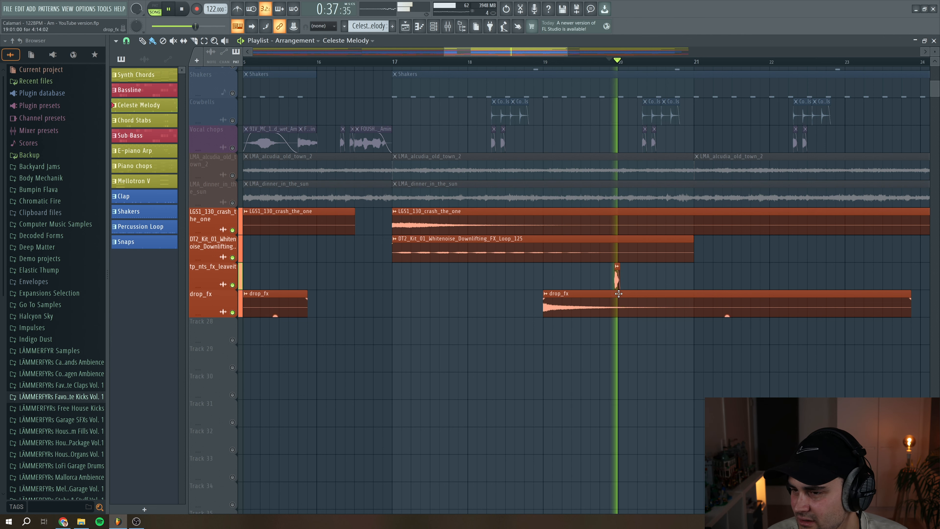
- Show the full arrangement length, return playback to the start, and turn off the solo to reactivate all tracks
left_click_drag(443, 51, 252, 52)
left_click_drag(568, 52, 847, 52)
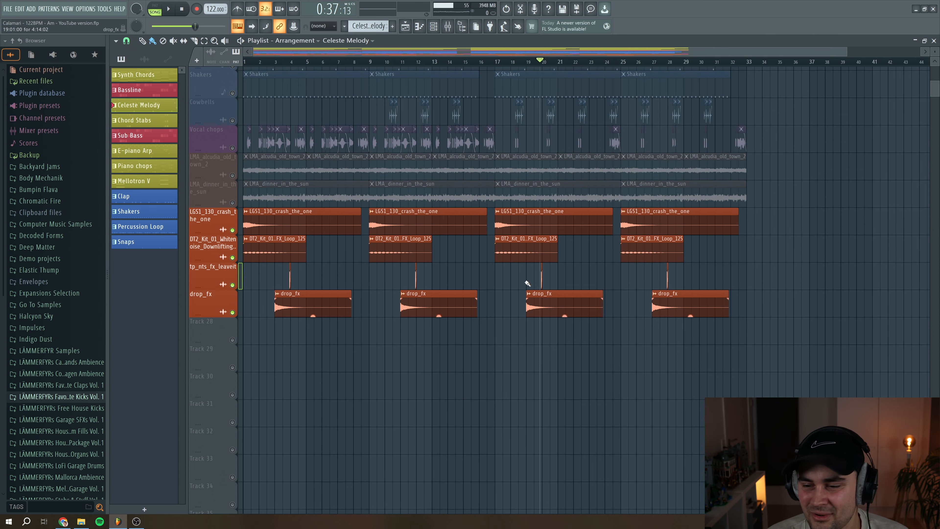
scroll(438, 139, "up", 6)
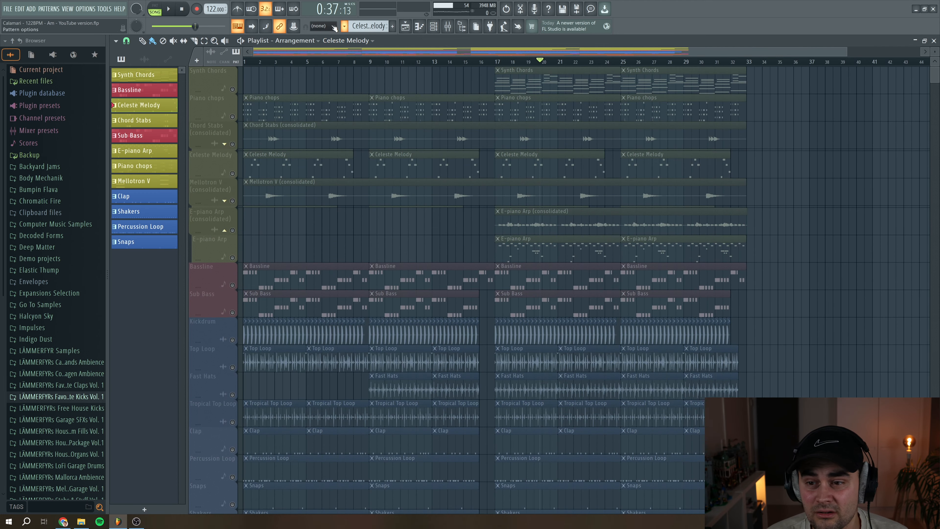
key("space")
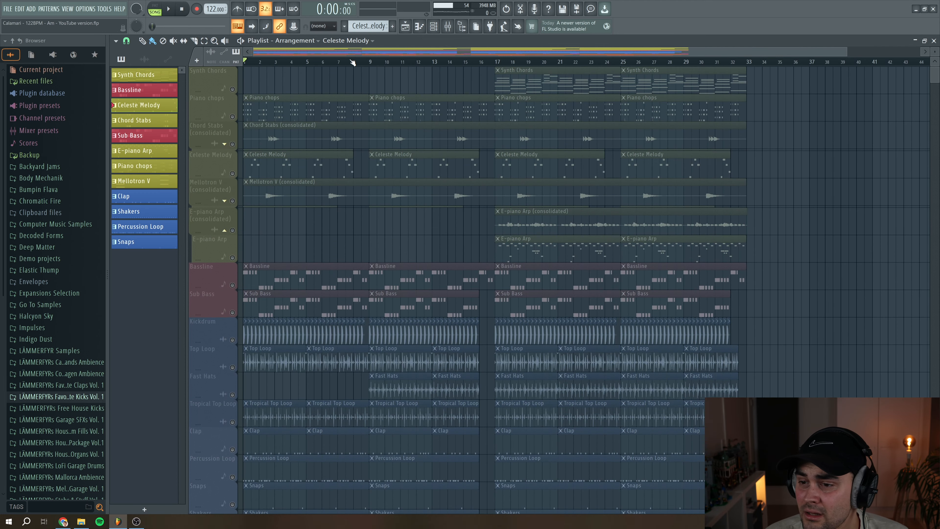
left_click(232, 89)
- Open the Instrument Bus track in the mixer and inspect its Solid Bus Comp settings
left_click(449, 27)
left_click(422, 202)
scroll(423, 201, "up", 9)
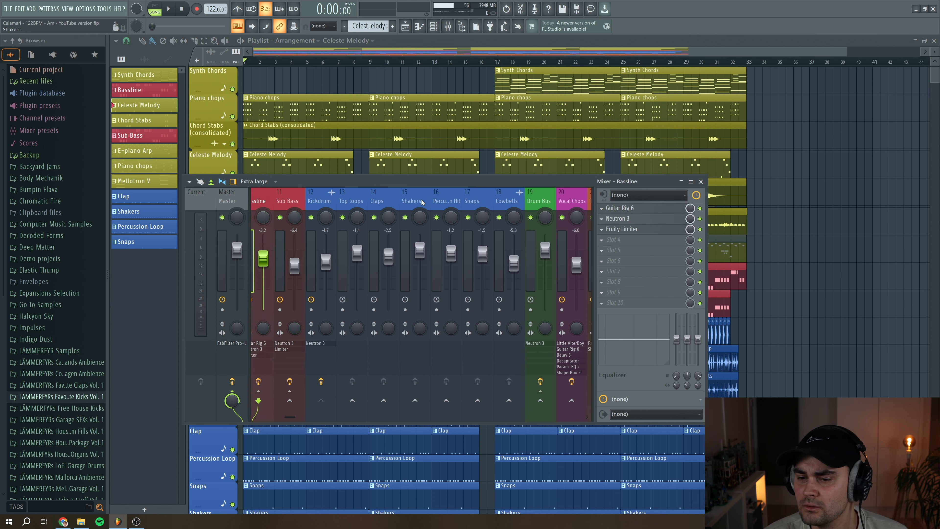
scroll(421, 199, "up", 2)
scroll(423, 201, "up", 1)
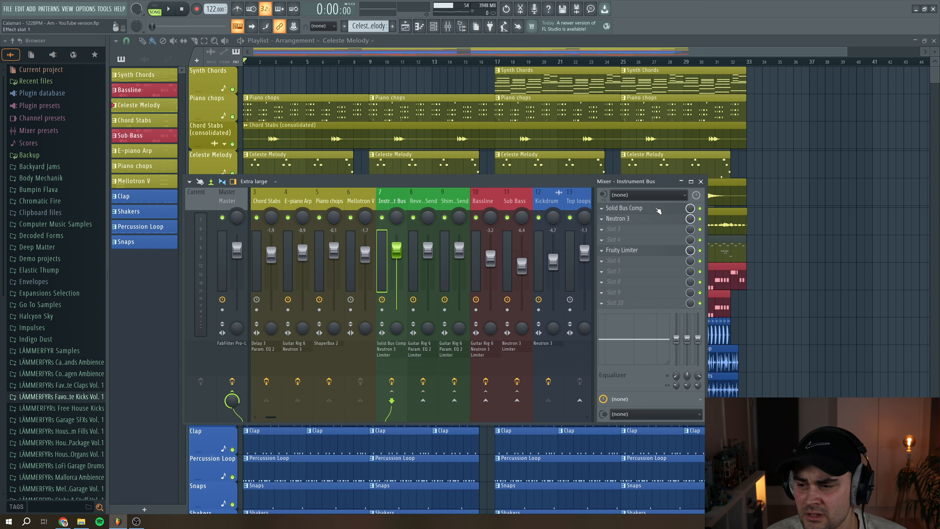
left_click(659, 209)
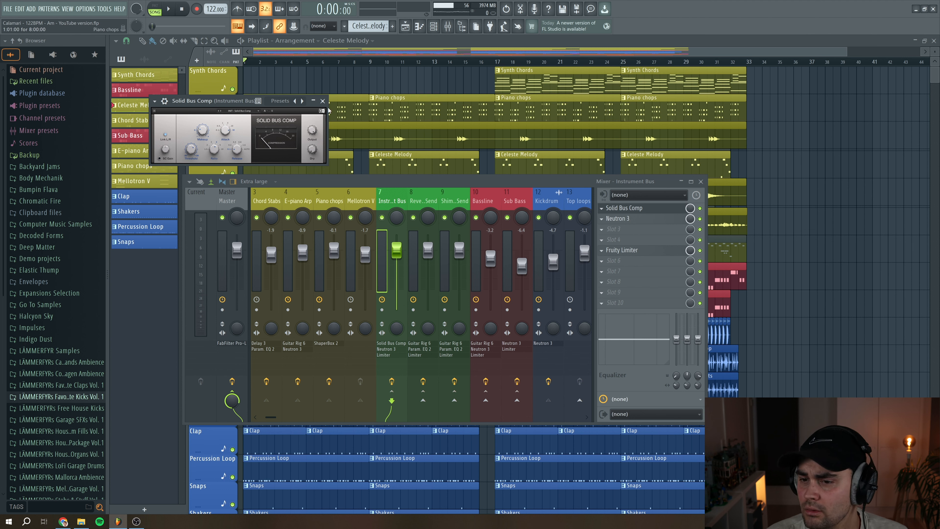
- Inspect the Neutron 3 equalizer on the Instrument Bus, checking its high-pass node and its upper-mid boost node
left_click(663, 214)
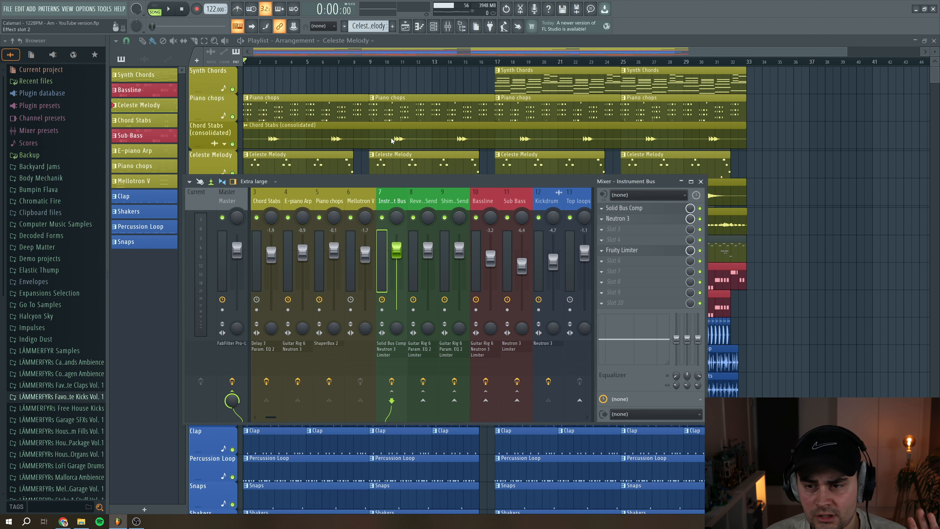
left_click(164, 150)
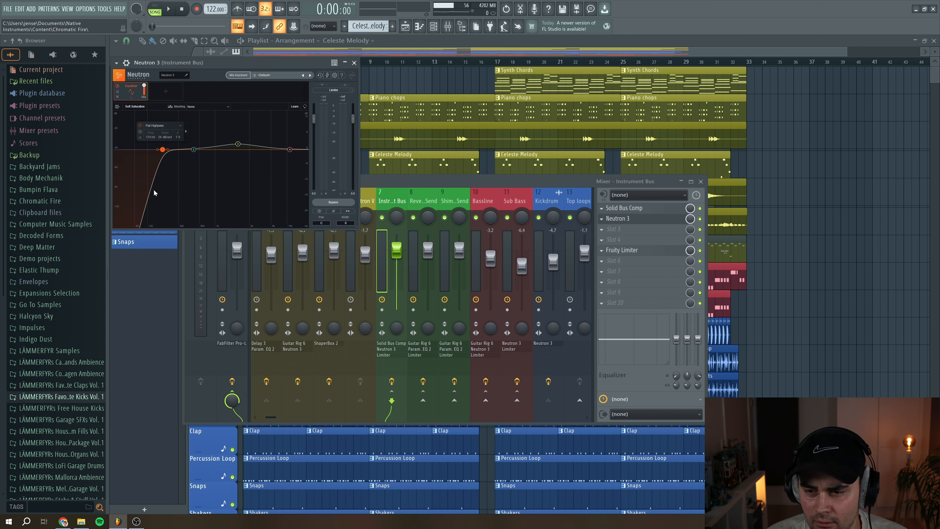
left_click(239, 145)
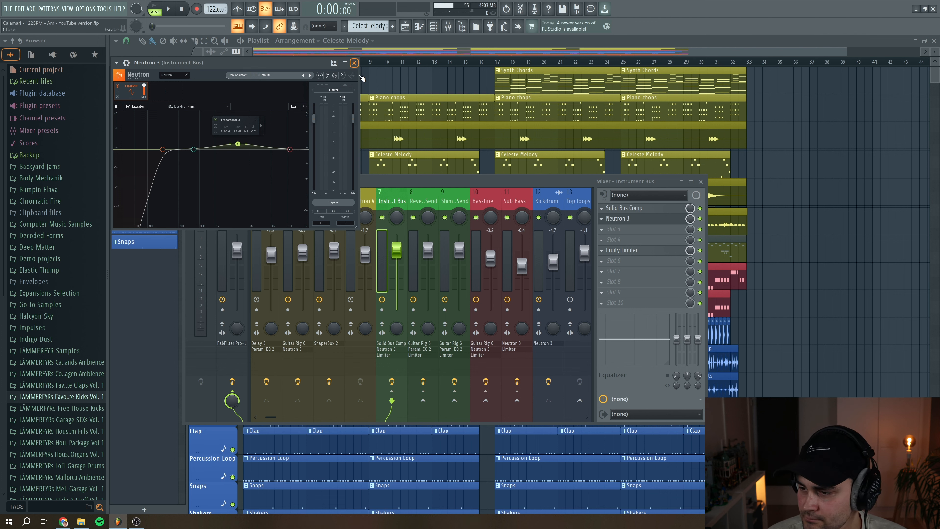
left_click(354, 63)
- Examine the Instrument Bus's Fruity Limiter in COMP mode, its sidechain input, and the sidechain routing options from the Kickdrum track
left_click(648, 252)
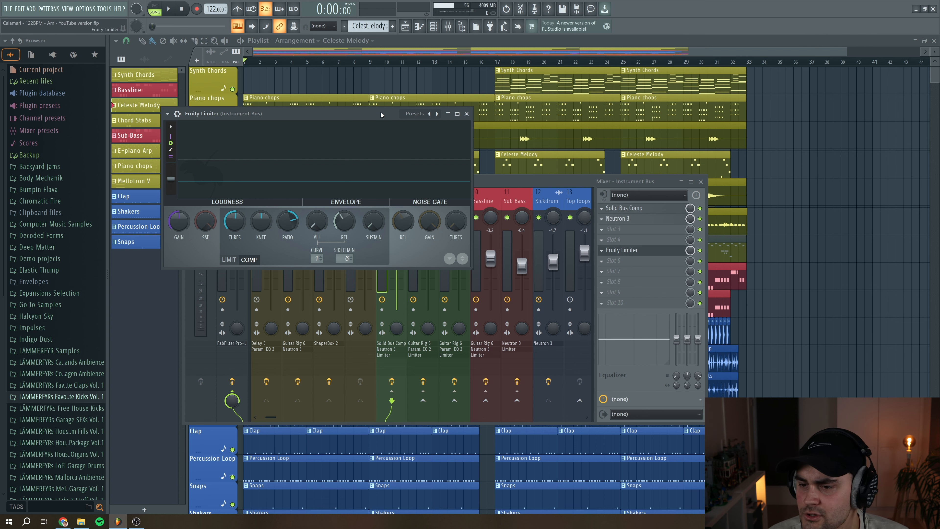
left_click_drag(381, 115, 340, 68)
left_click(538, 200)
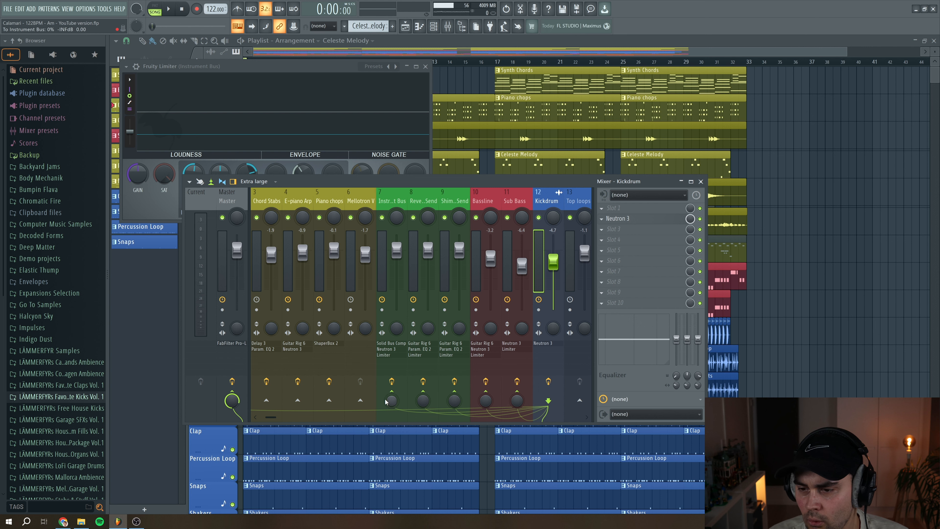
right_click(362, 401)
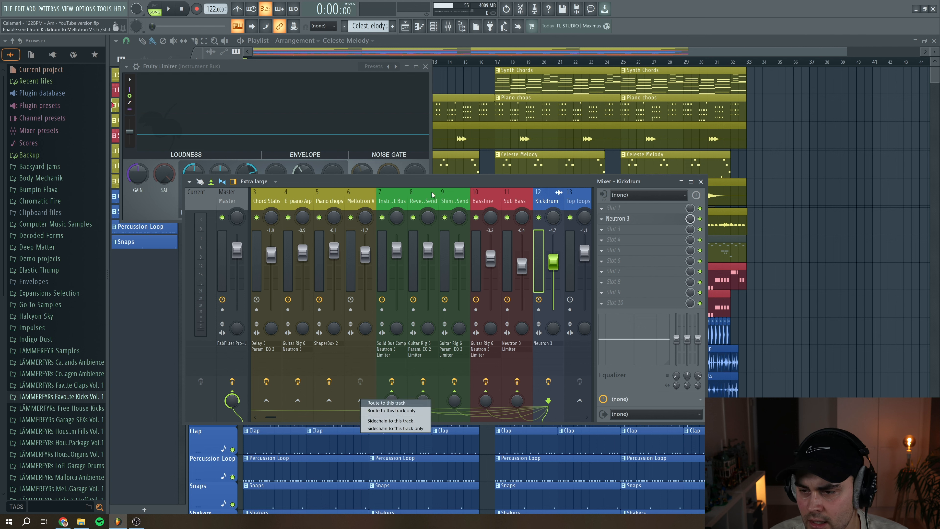
left_click(422, 306)
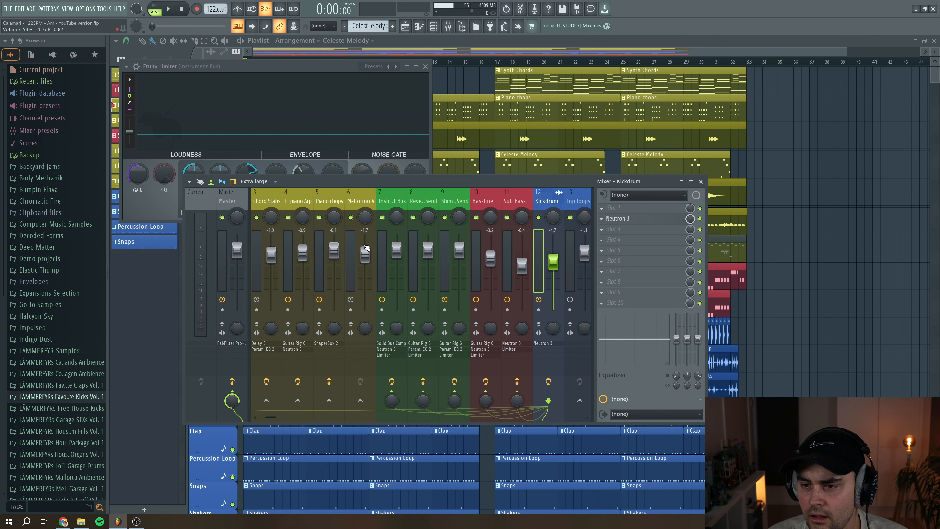
left_click(316, 69)
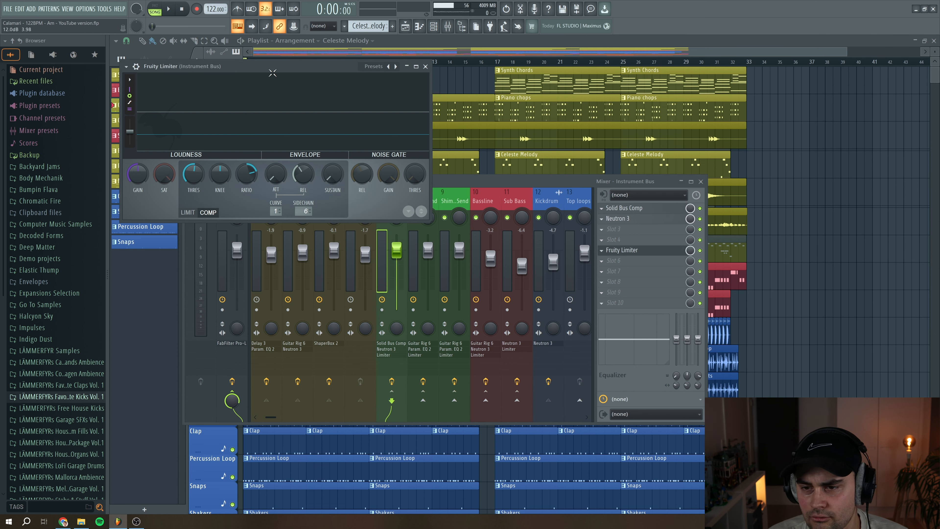
left_click_drag(272, 73, 357, 97)
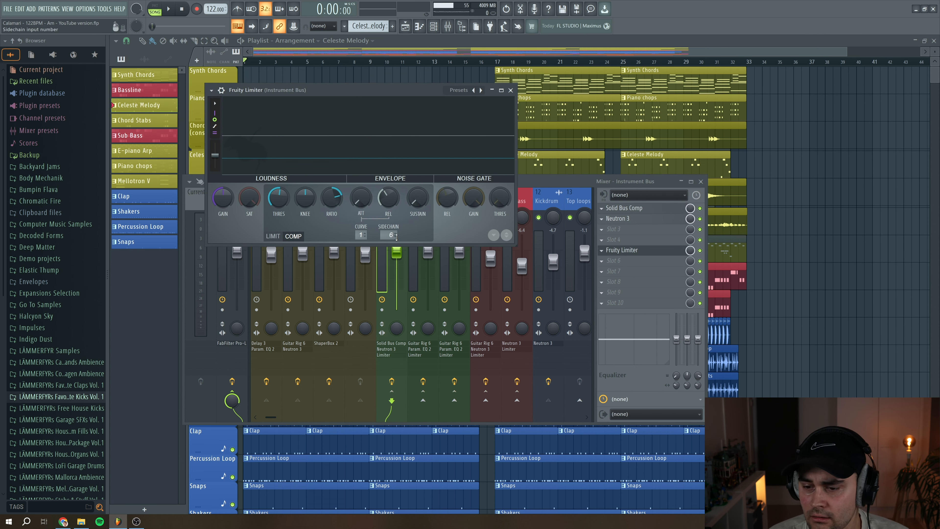
- Set the Instrument Bus limiter's sidechain input to Kickdrum, keep it in COMP mode, and close the Fruity Limiter
left_click(390, 235)
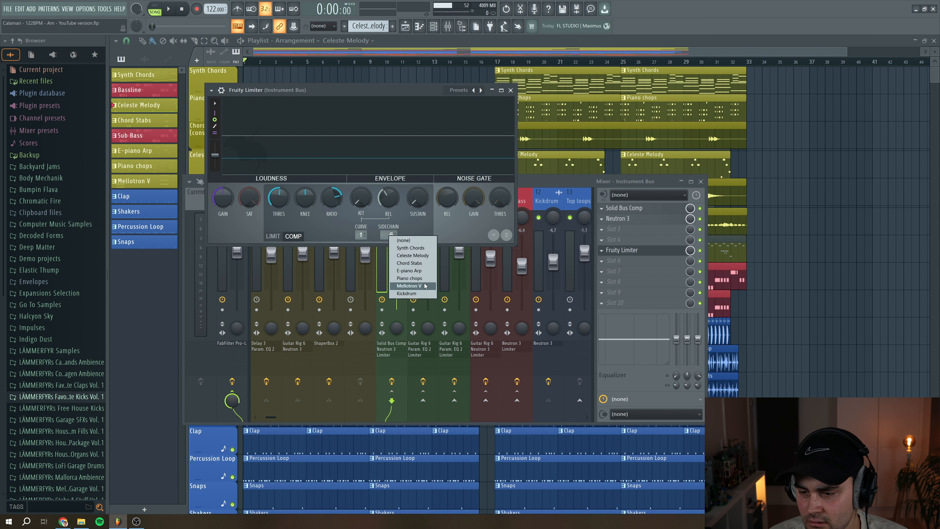
left_click(422, 294)
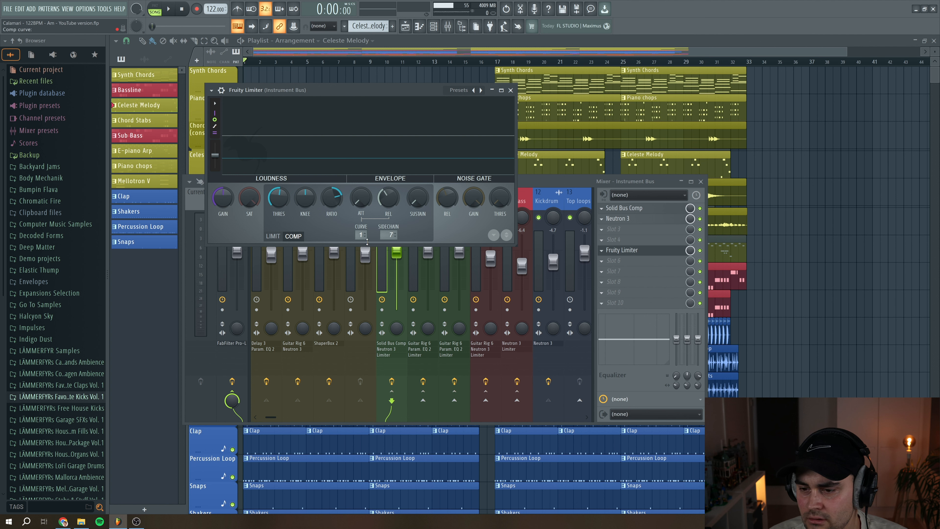
left_click(297, 240)
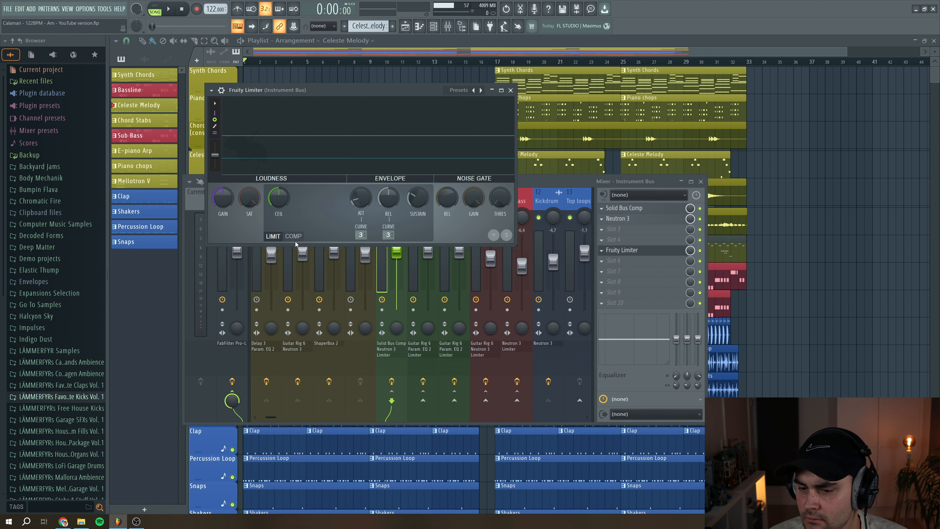
left_click(293, 237)
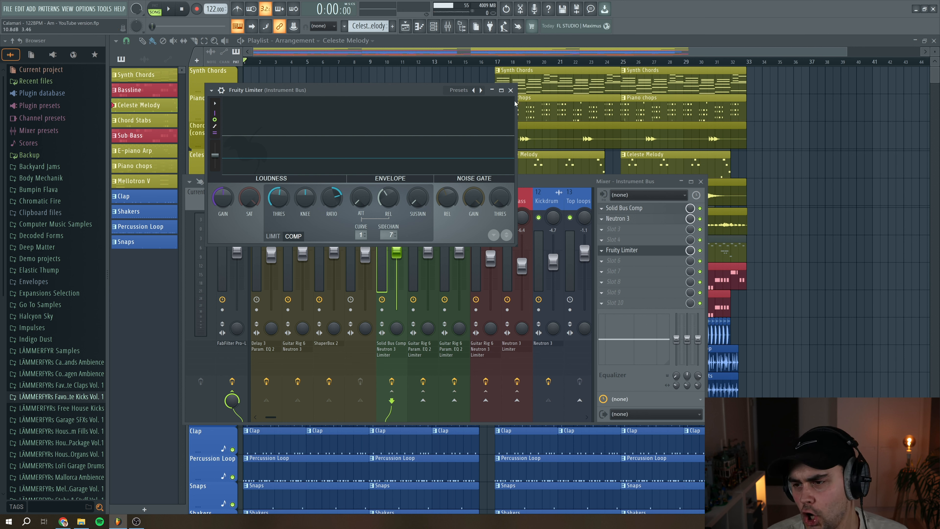
left_click(511, 90)
- Play the track briefly to check the mixer levels with the bus processing active, stop playback, and close the mixer
key("space")
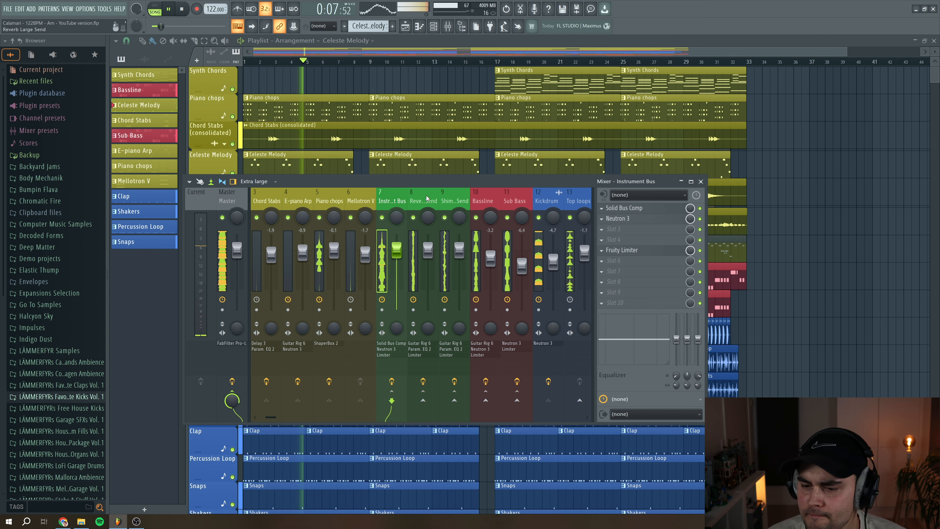
key("space")
left_click(701, 182)
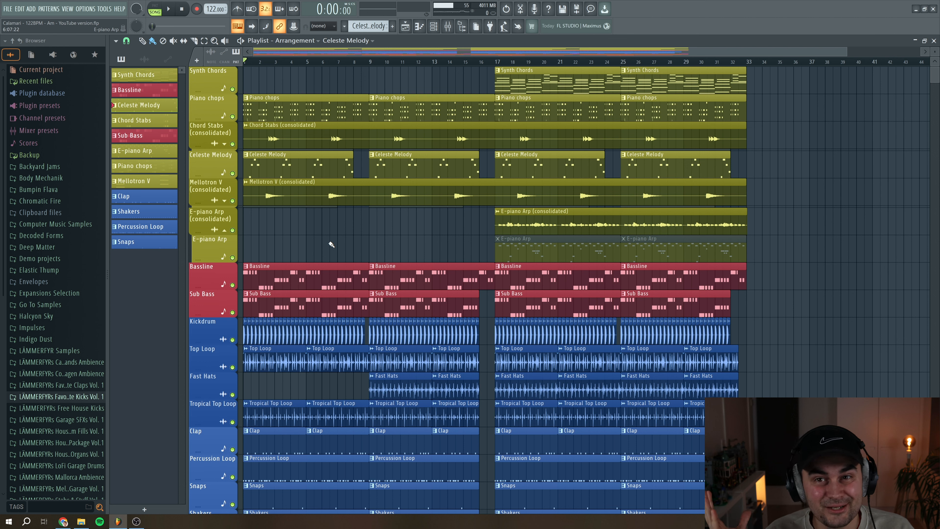
- Play the full arrangement from the start, reviewing all layers from the synth chords down to the drop FX, and stop playback
key("space")
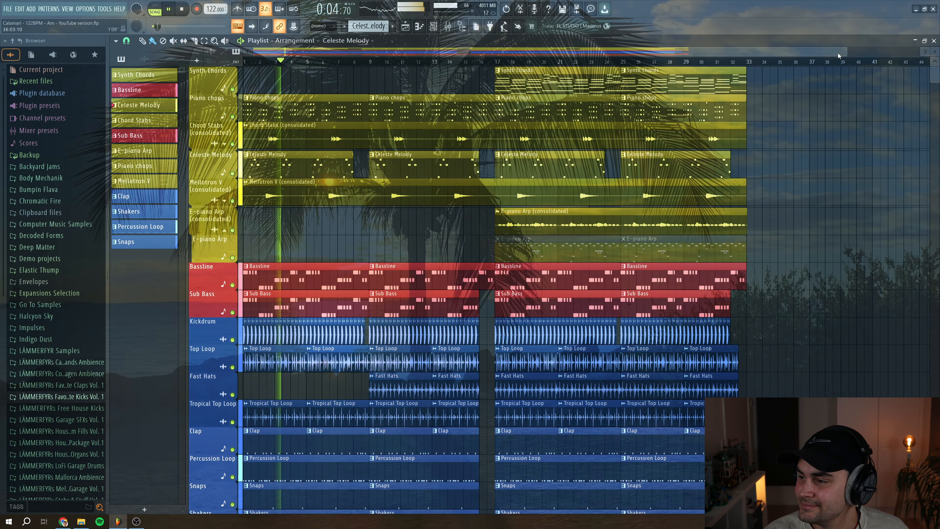
left_click_drag(847, 51, 715, 42)
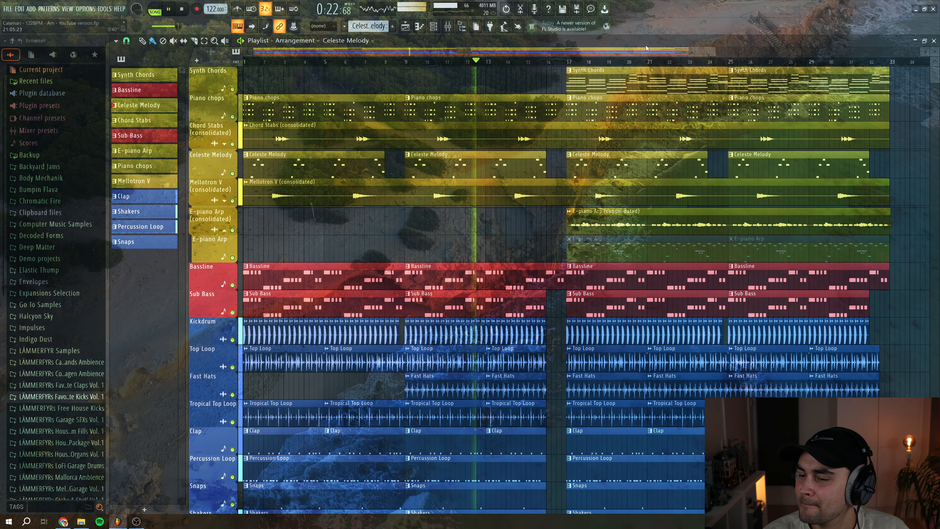
scroll(552, 291, "down", 4)
scroll(552, 291, "down", 7)
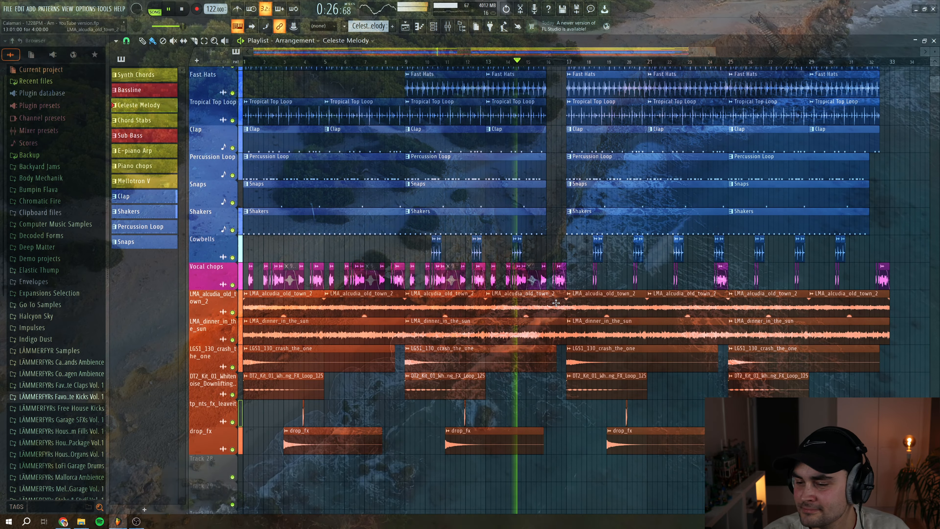
scroll(556, 304, "up", 10)
scroll(556, 292, "up", 2)
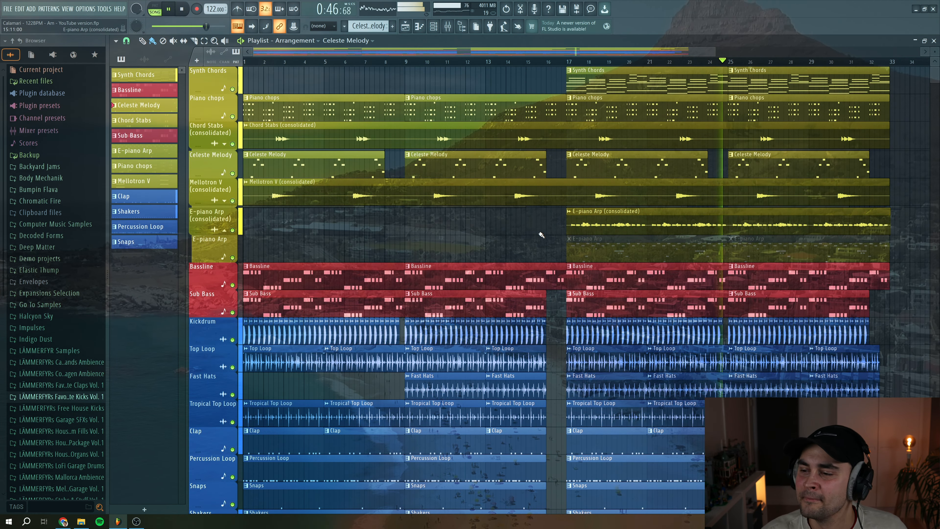
scroll(541, 234, "down", 3)
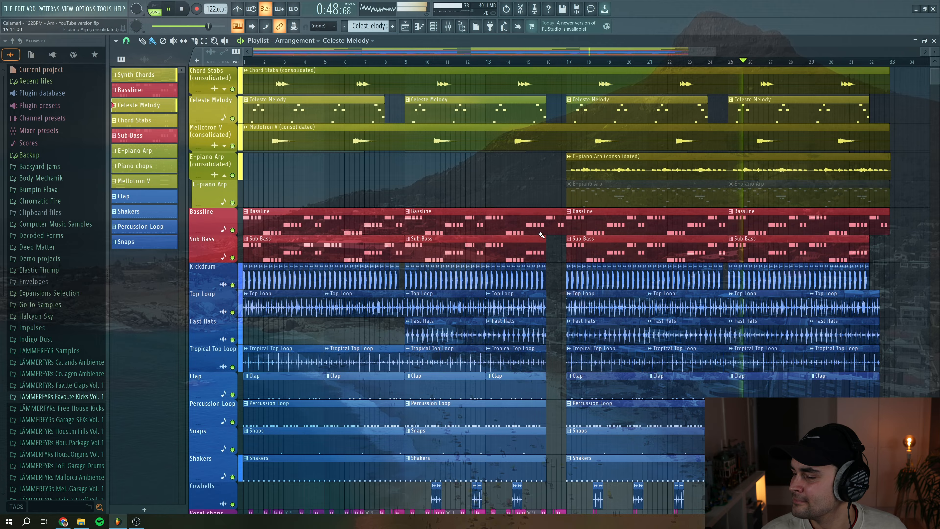
scroll(540, 235, "up", 3)
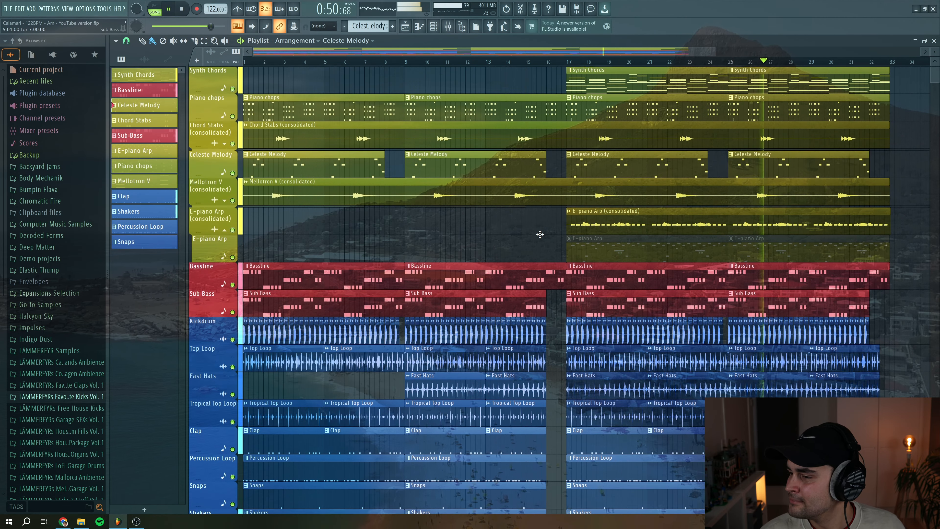
scroll(540, 235, "down", 7)
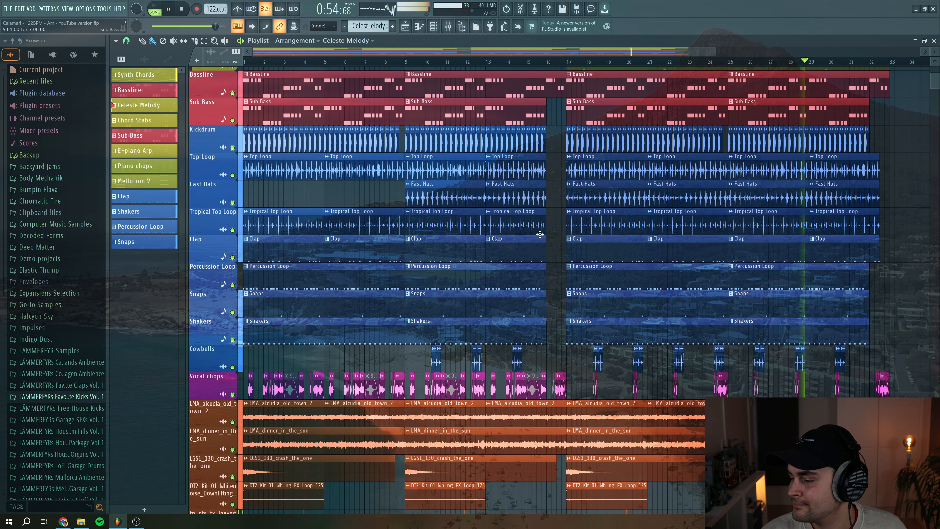
scroll(540, 235, "down", 4)
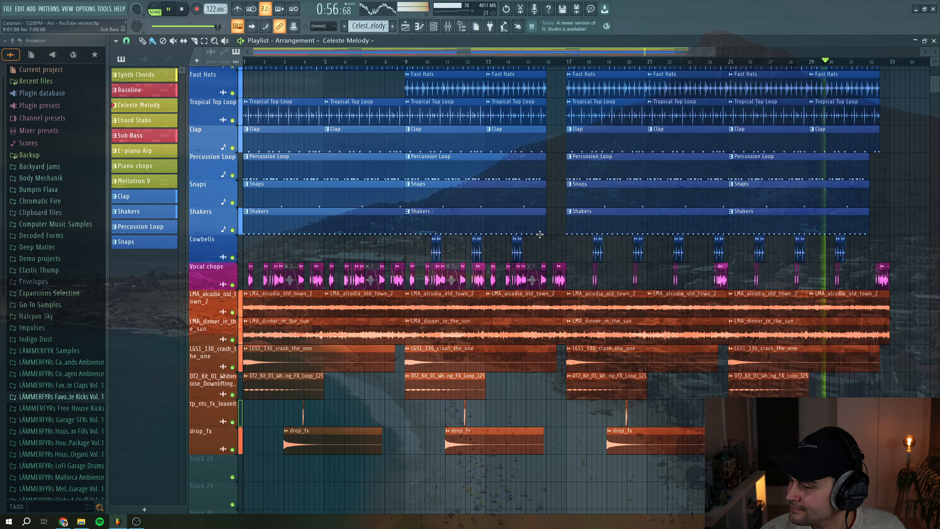
scroll(540, 234, "up", 11)
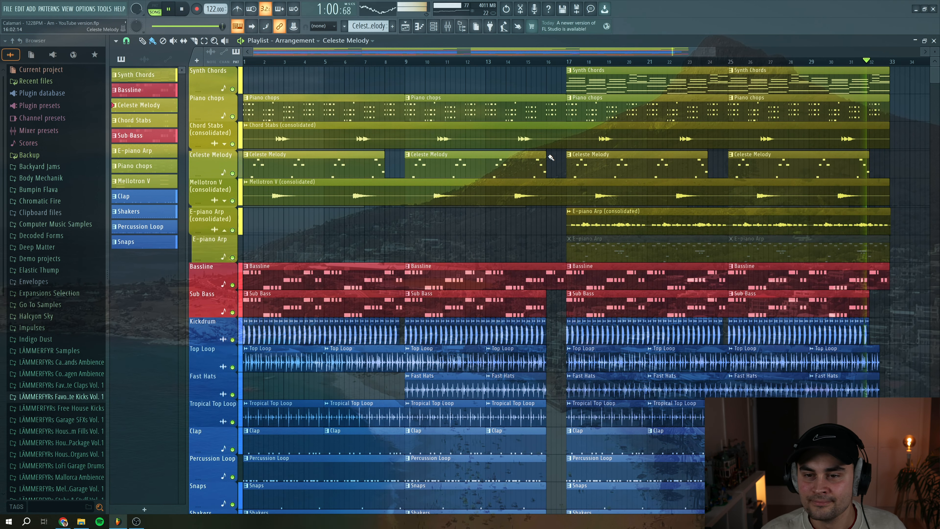
left_click(183, 9)
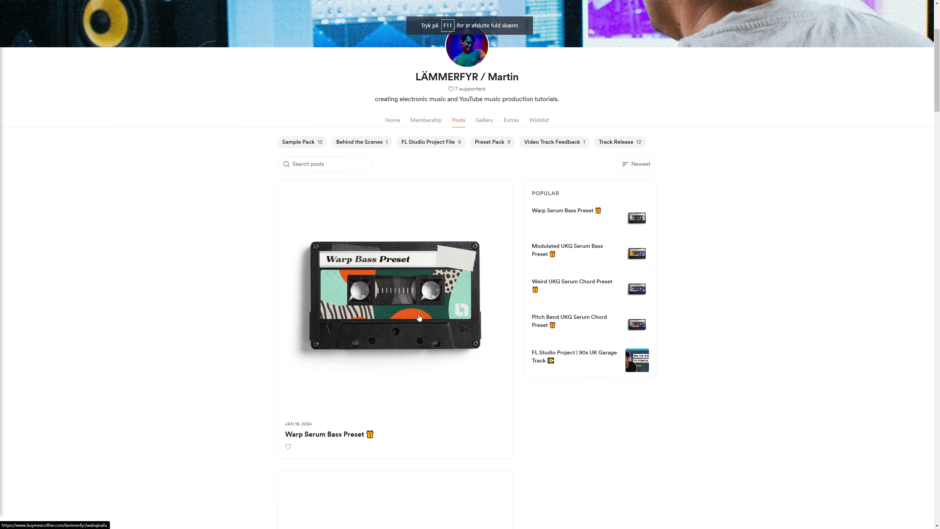
- Browse the posts on the creator's Buy Me a Coffee page, from the Serum presets down to the FL Studio project files
scroll(420, 318, "down", 5)
scroll(420, 317, "down", 15)
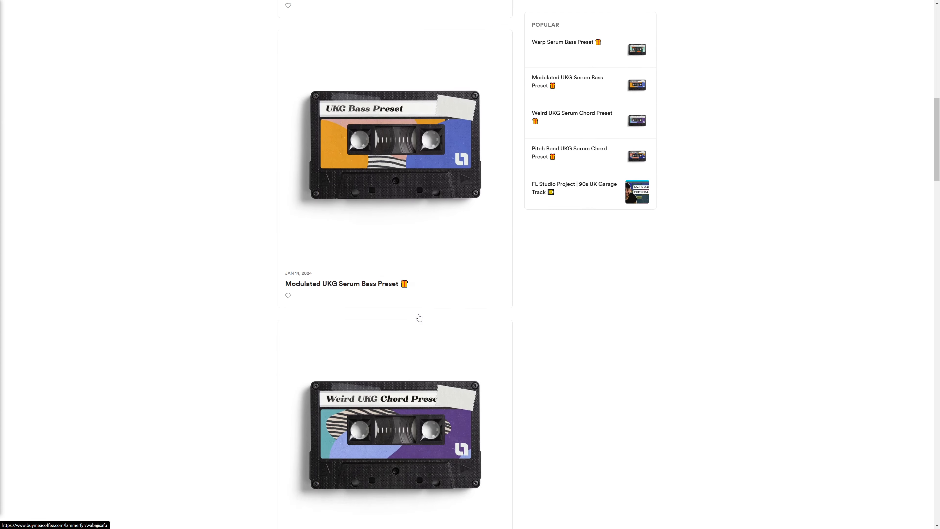
scroll(419, 317, "down", 10)
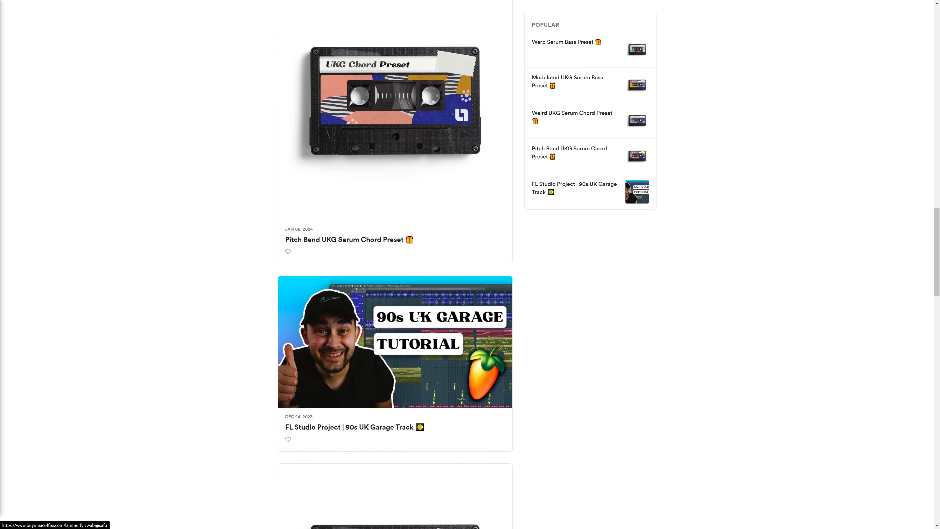